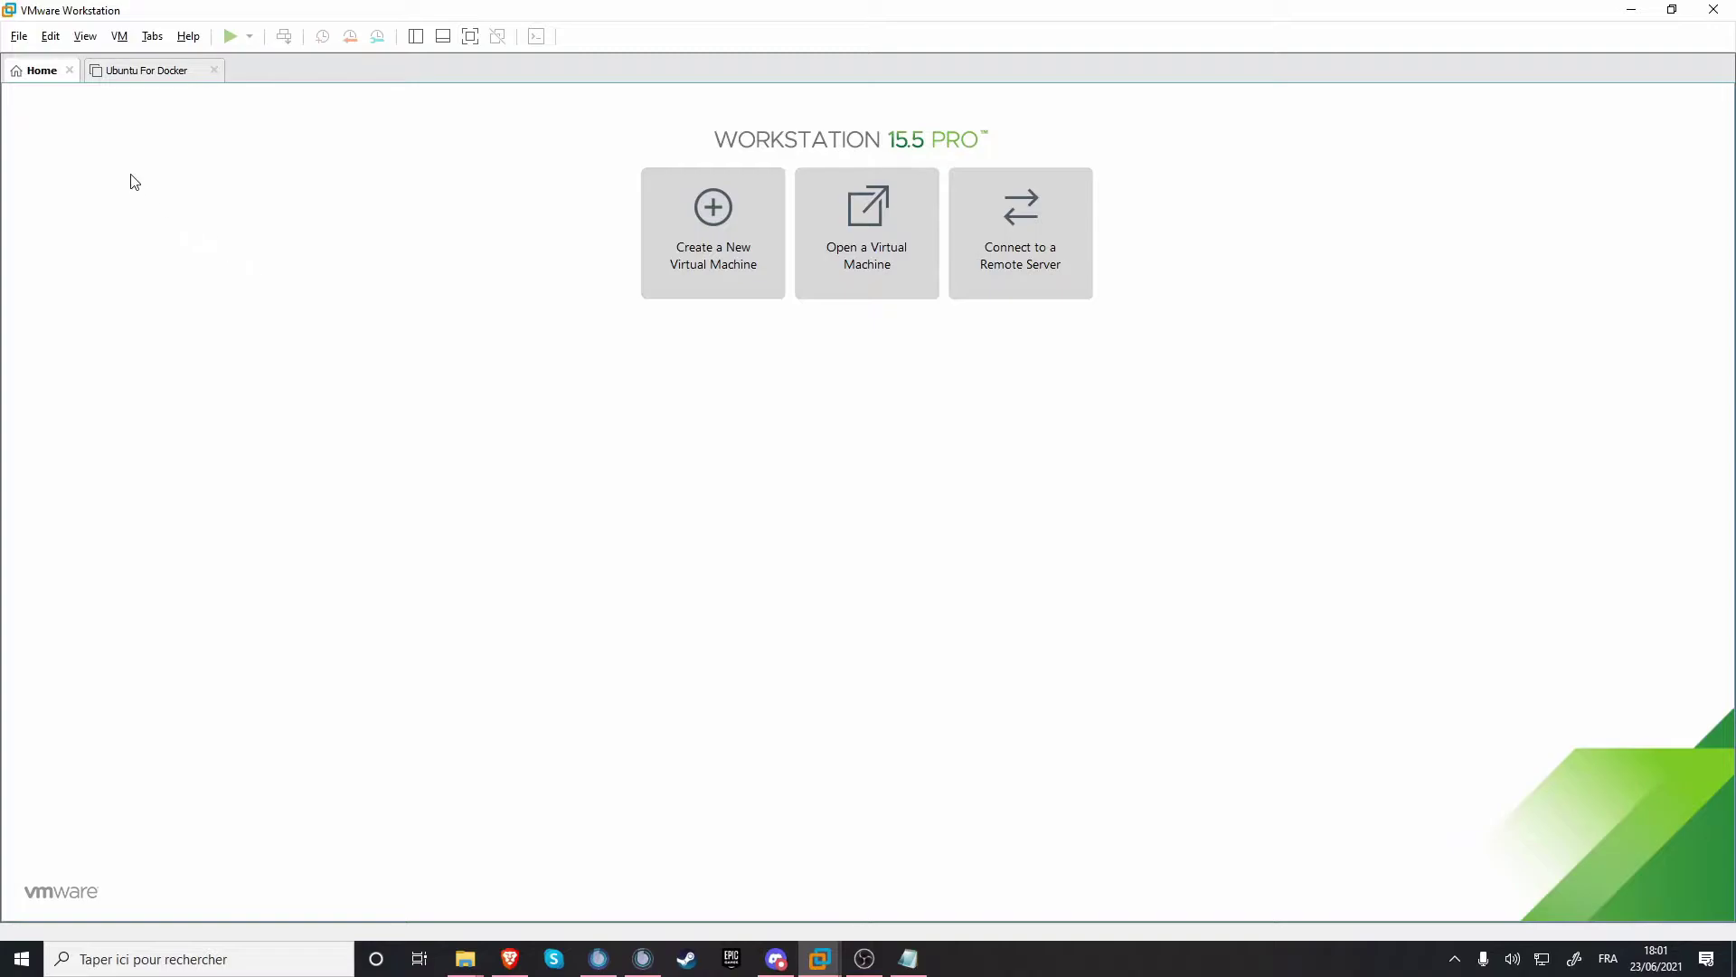
Step: Start a new typical virtual machine and use the Ubuntu 20.04.2.0 desktop ISO as the installer disc image
click(19, 36)
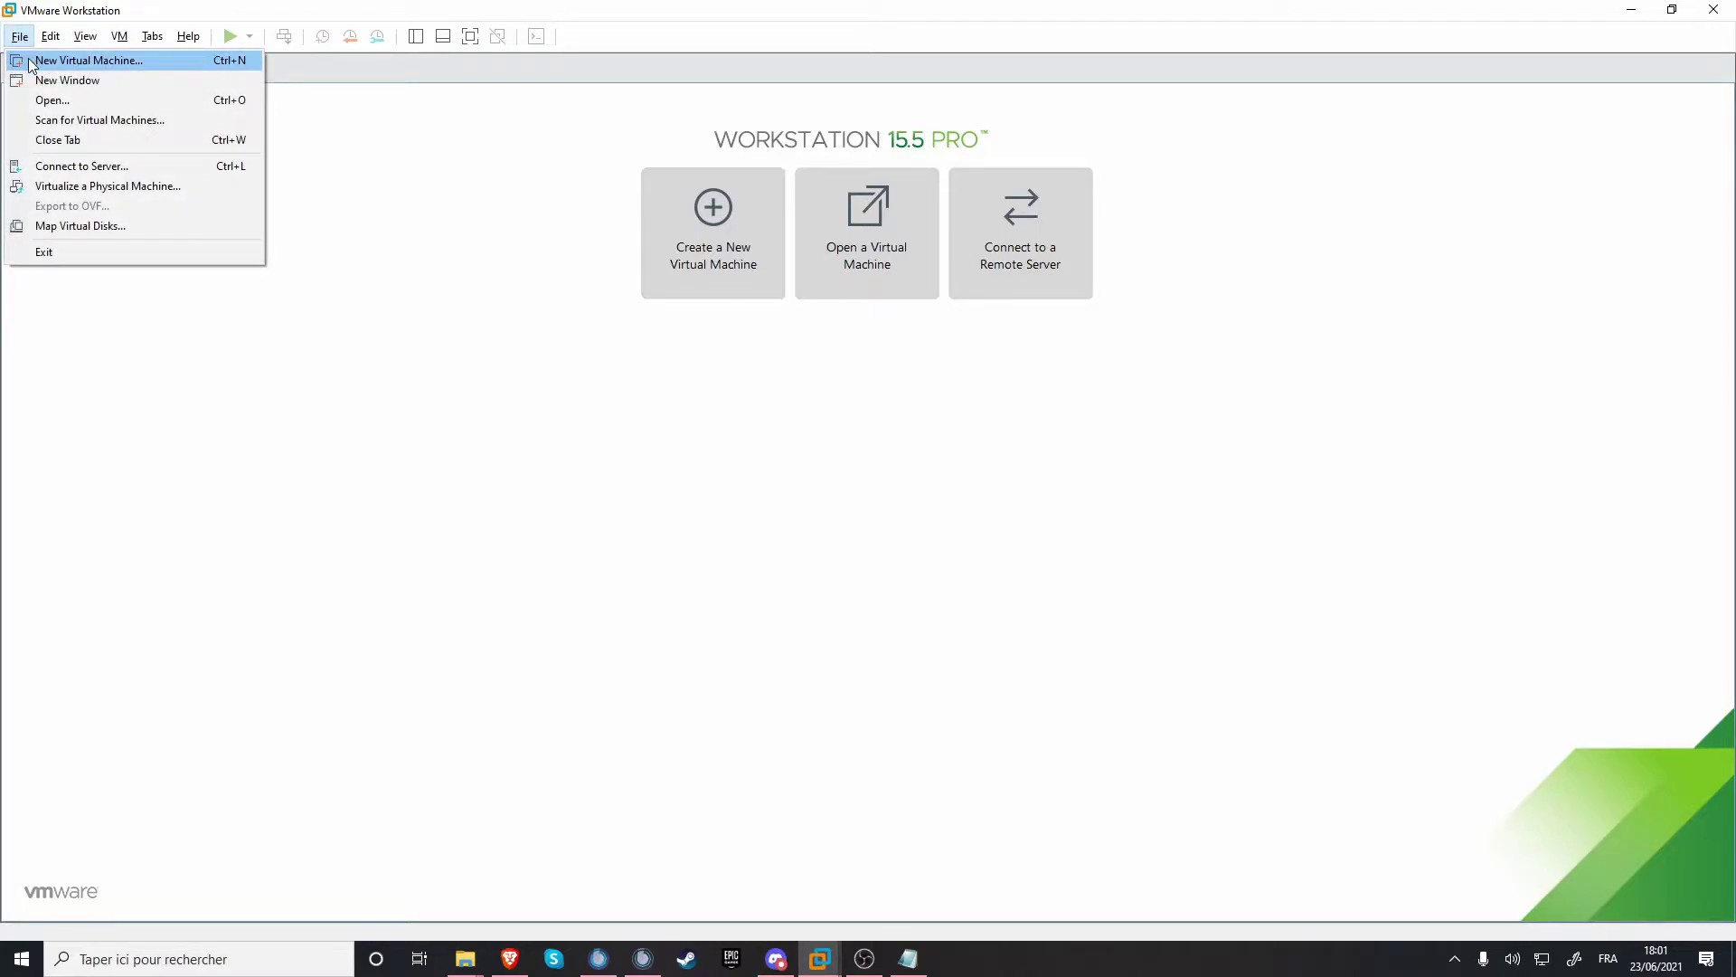
click(31, 62)
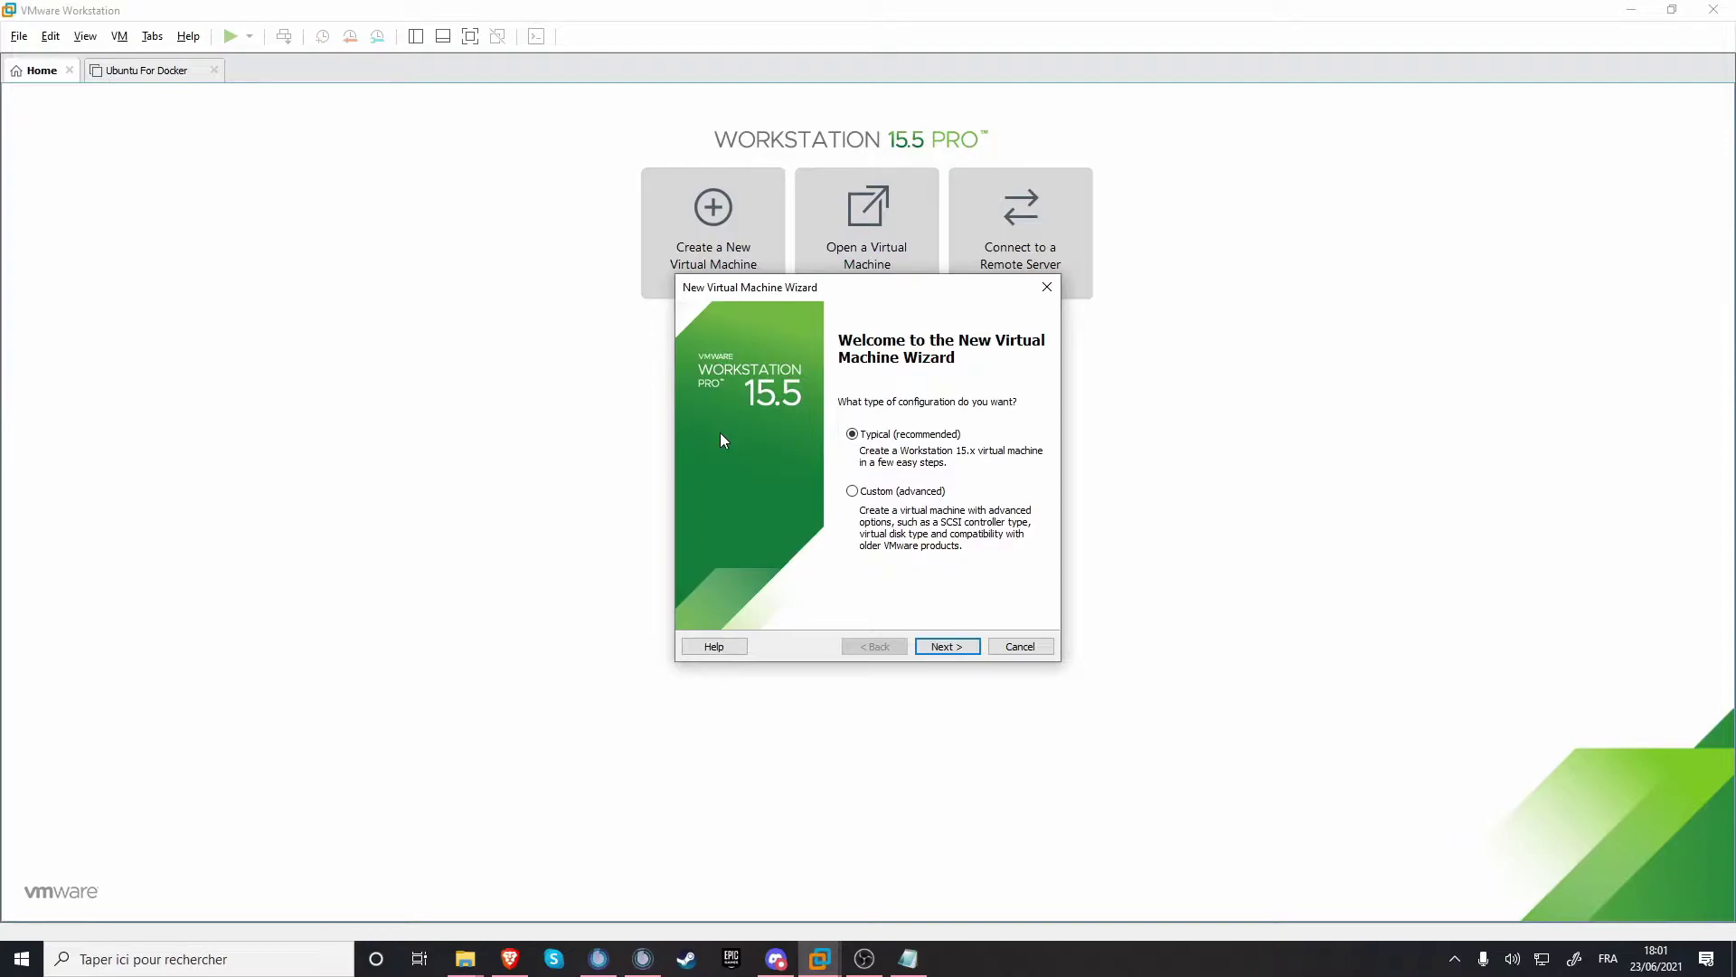
click(939, 647)
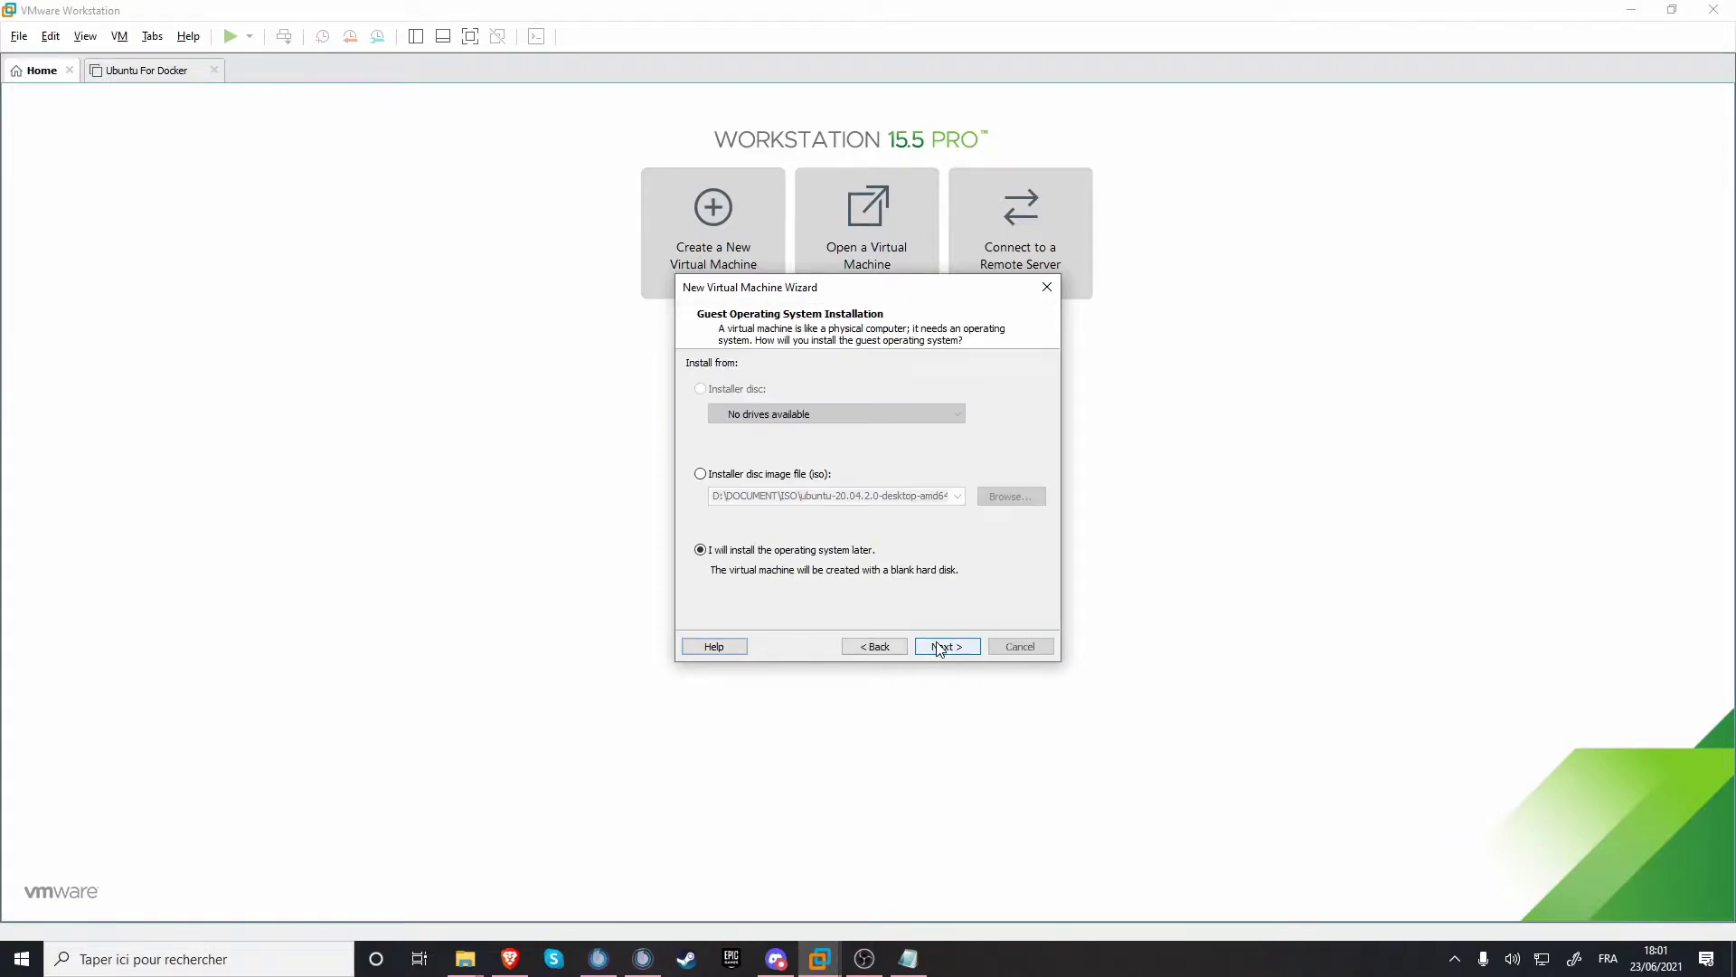
click(813, 477)
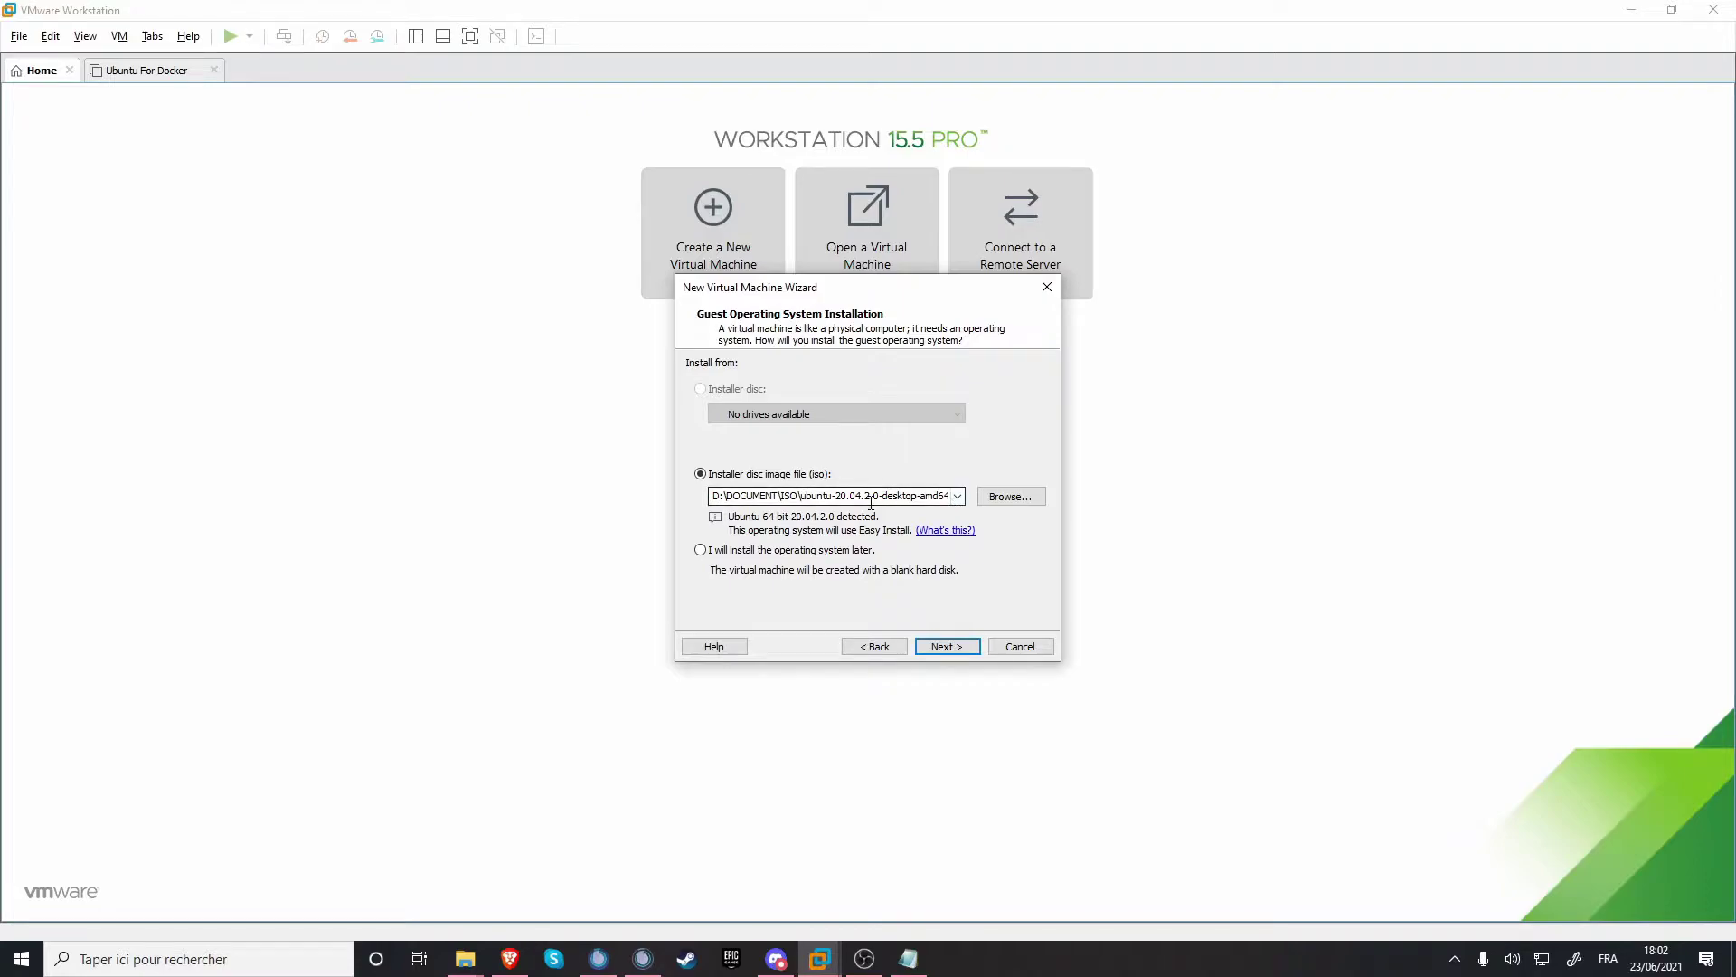
click(997, 497)
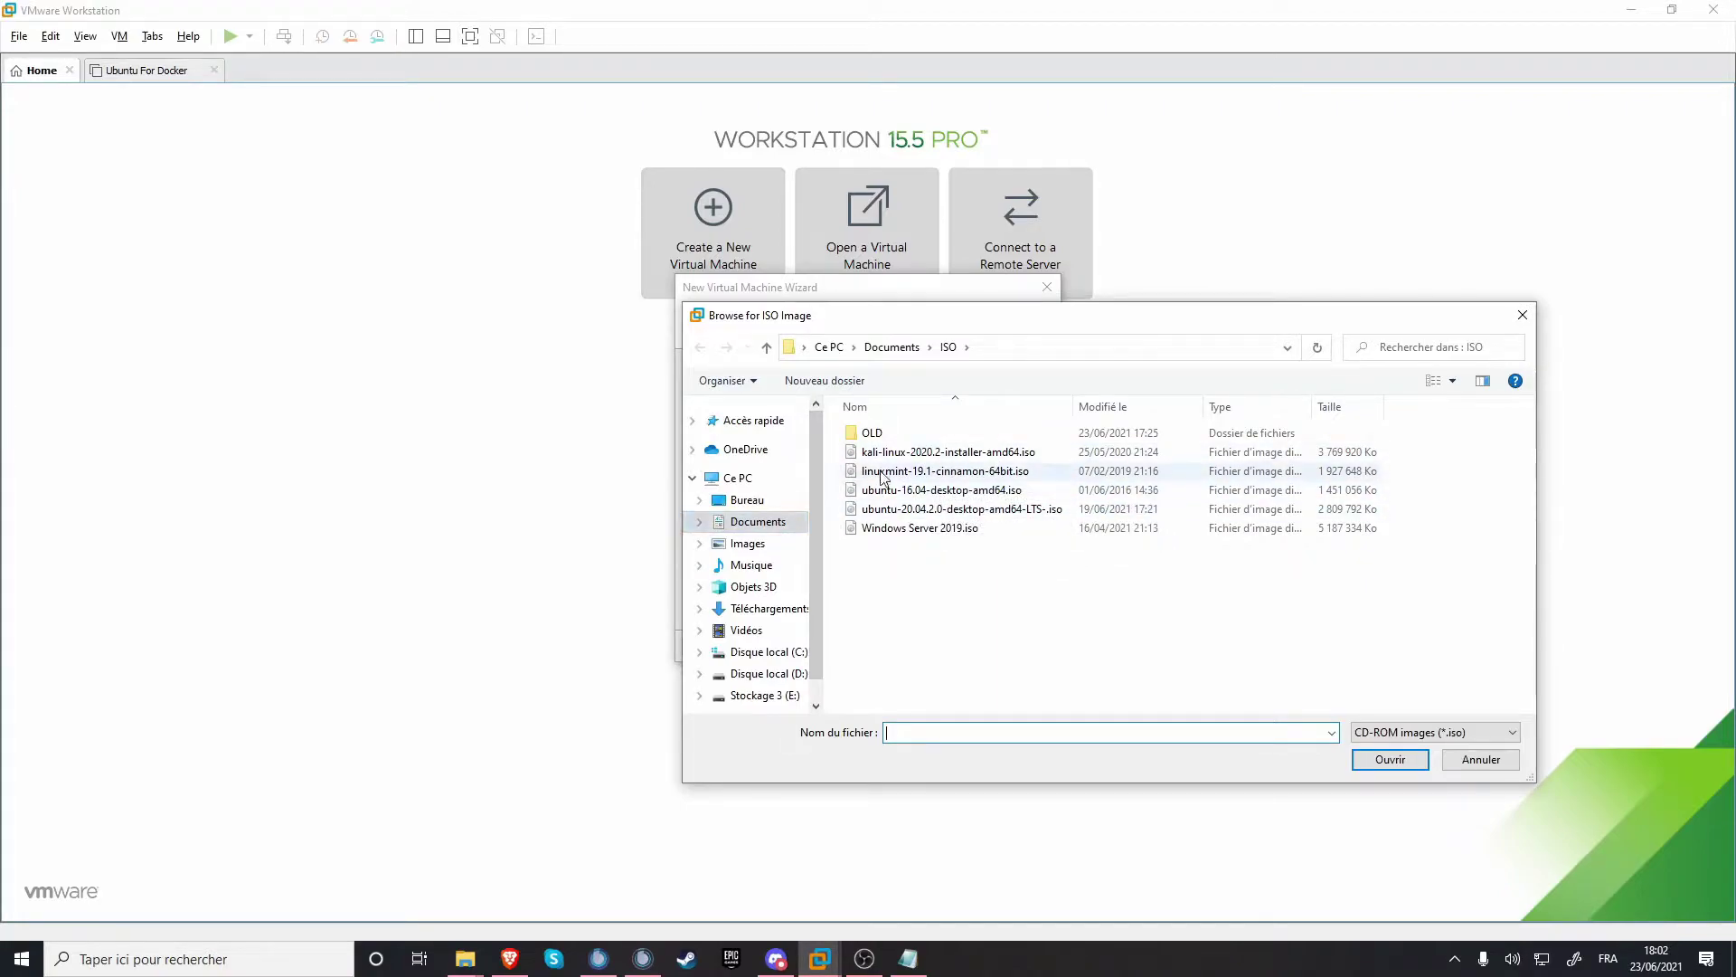
click(1472, 764)
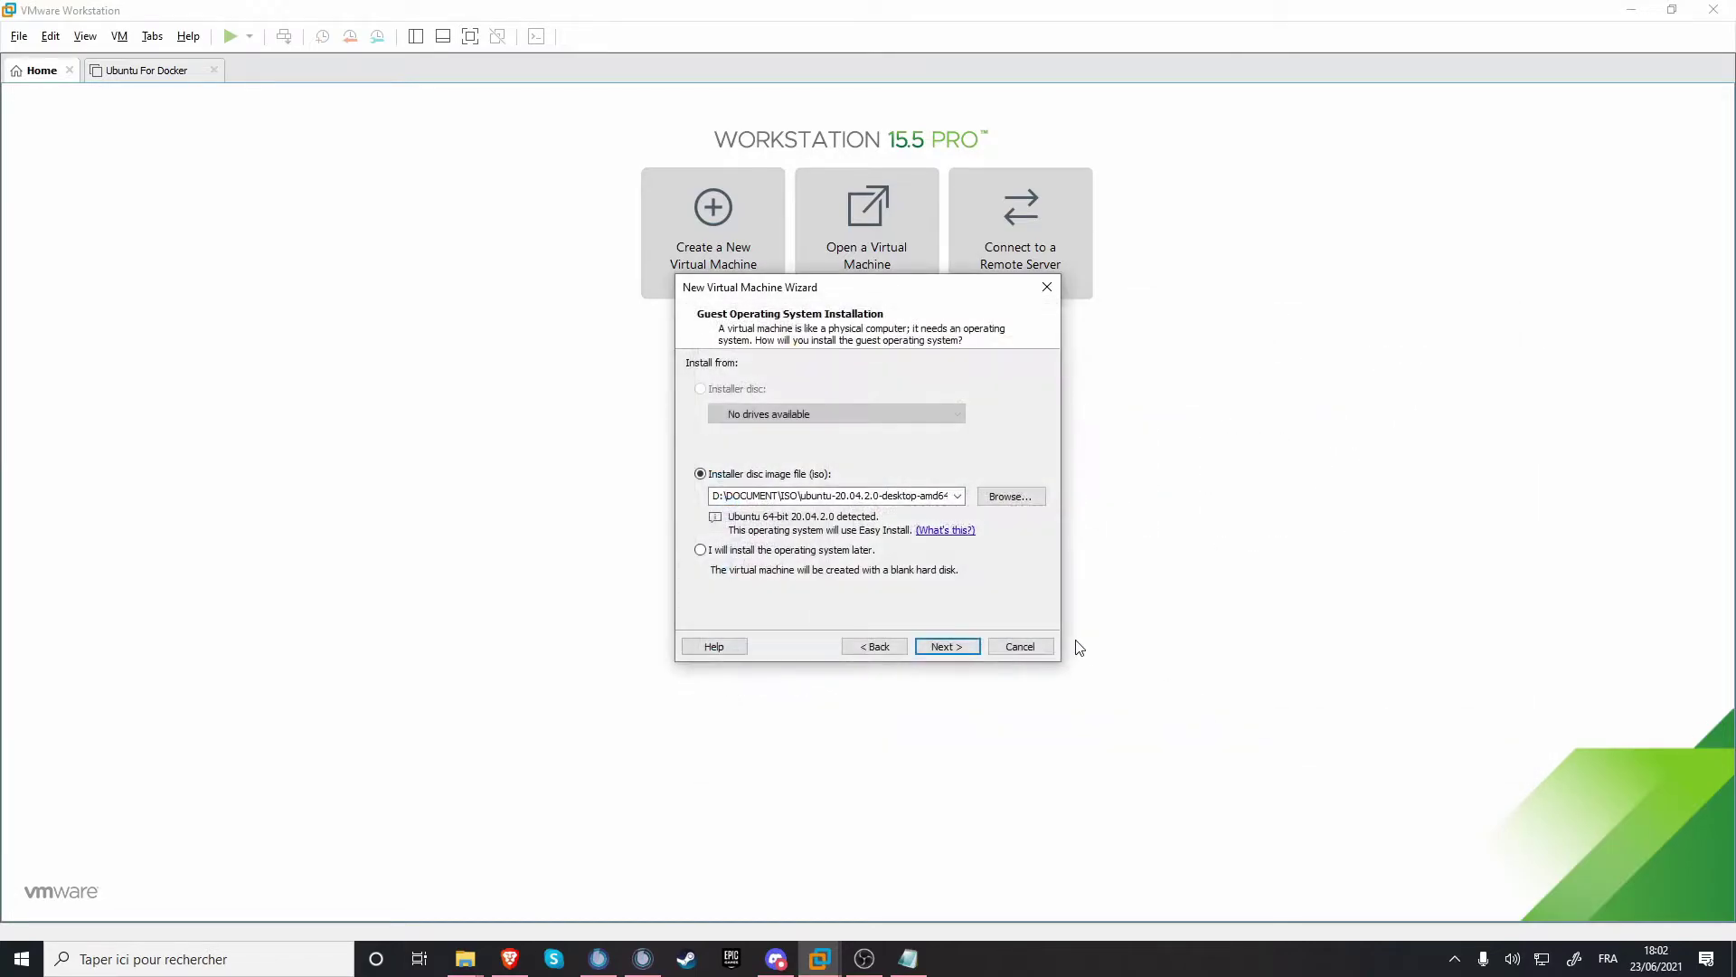
click(960, 648)
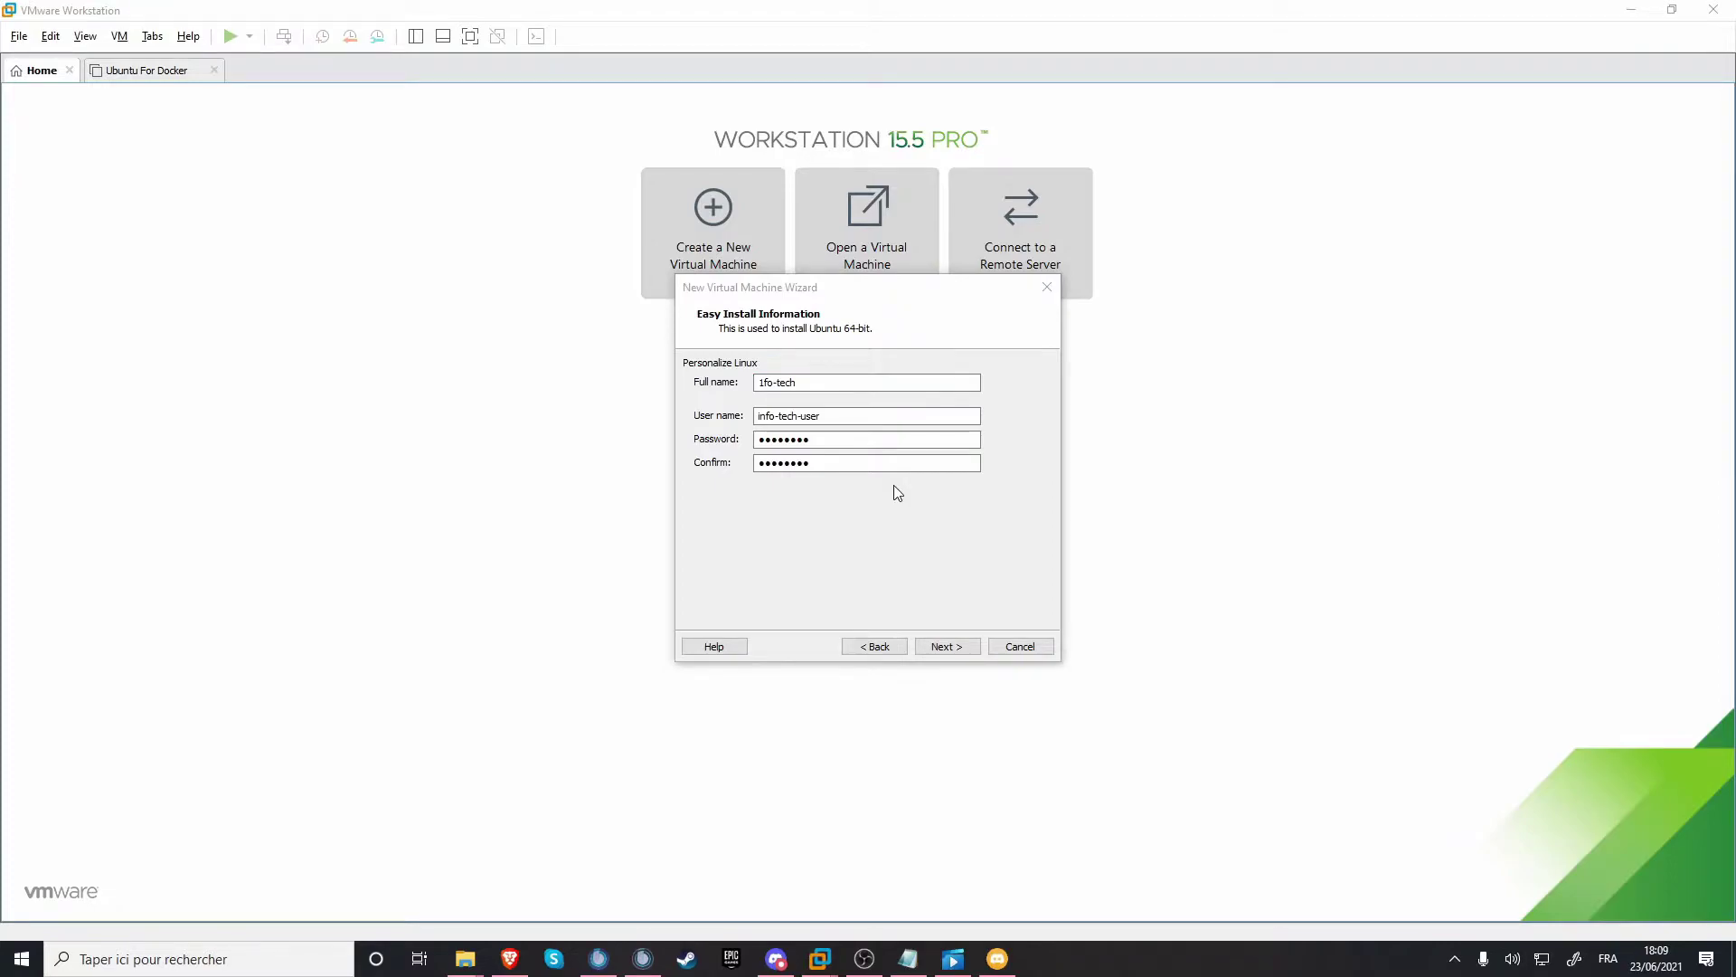
Step: Submit the Easy Install details, accept the virtual machine name 1fo-tech, and keep a 20 GB disk split into multiple files
click(974, 653)
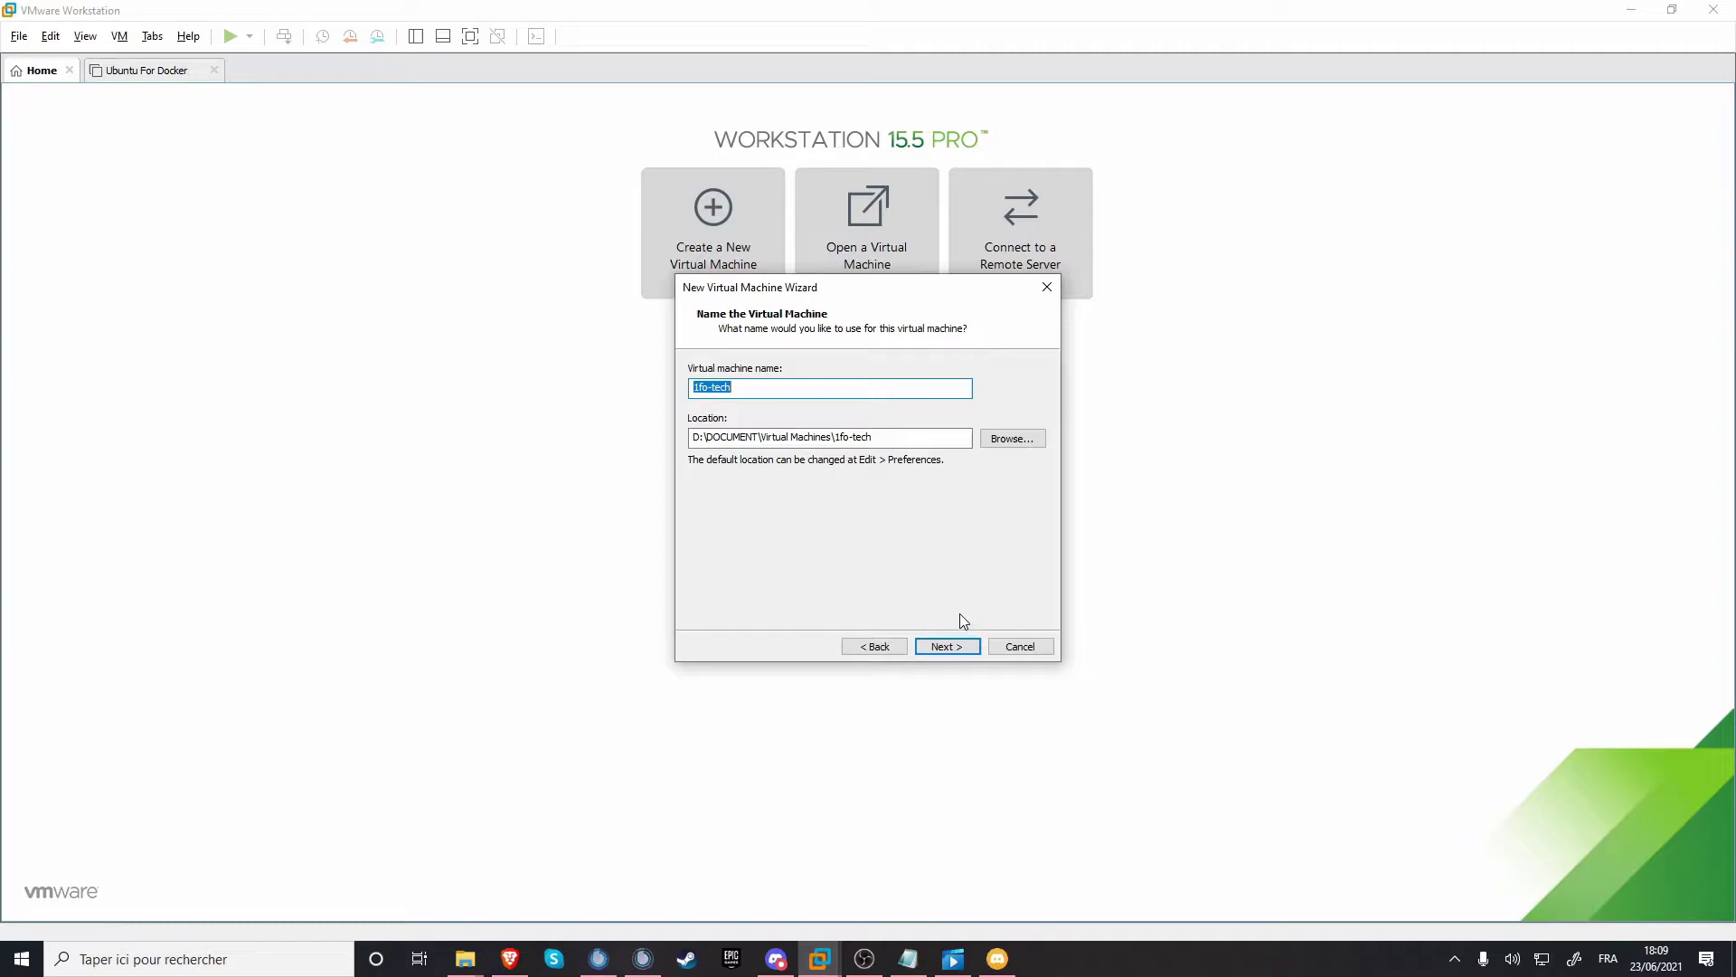
click(959, 648)
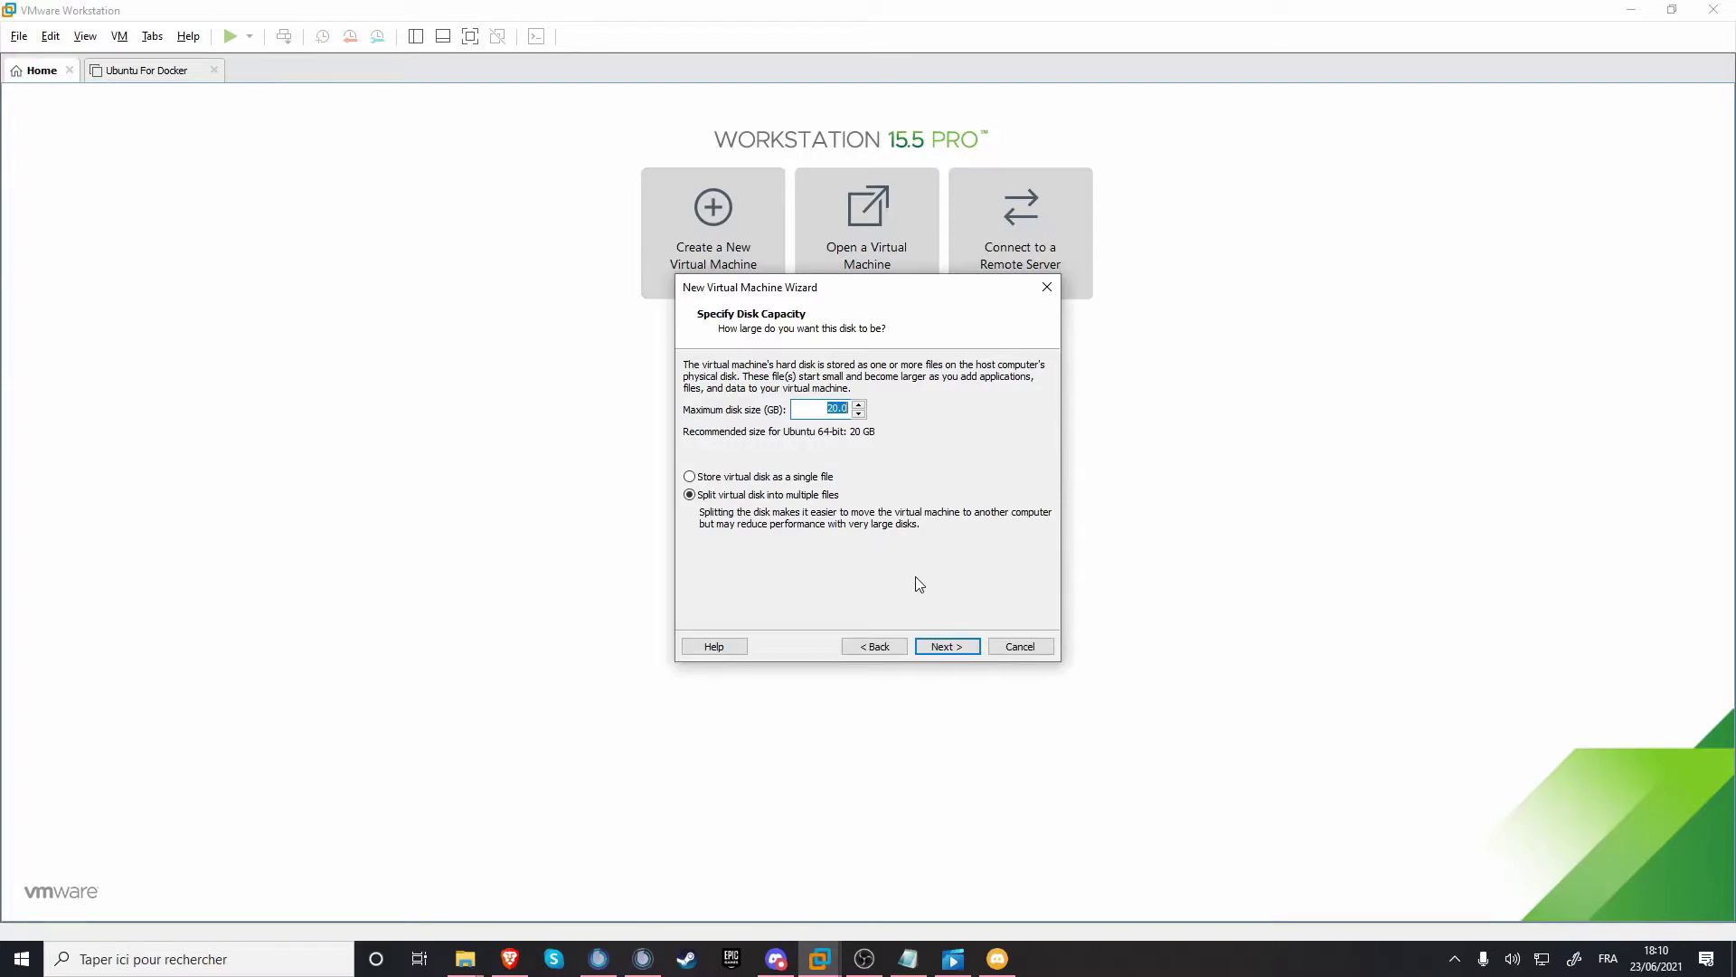
key(Return)
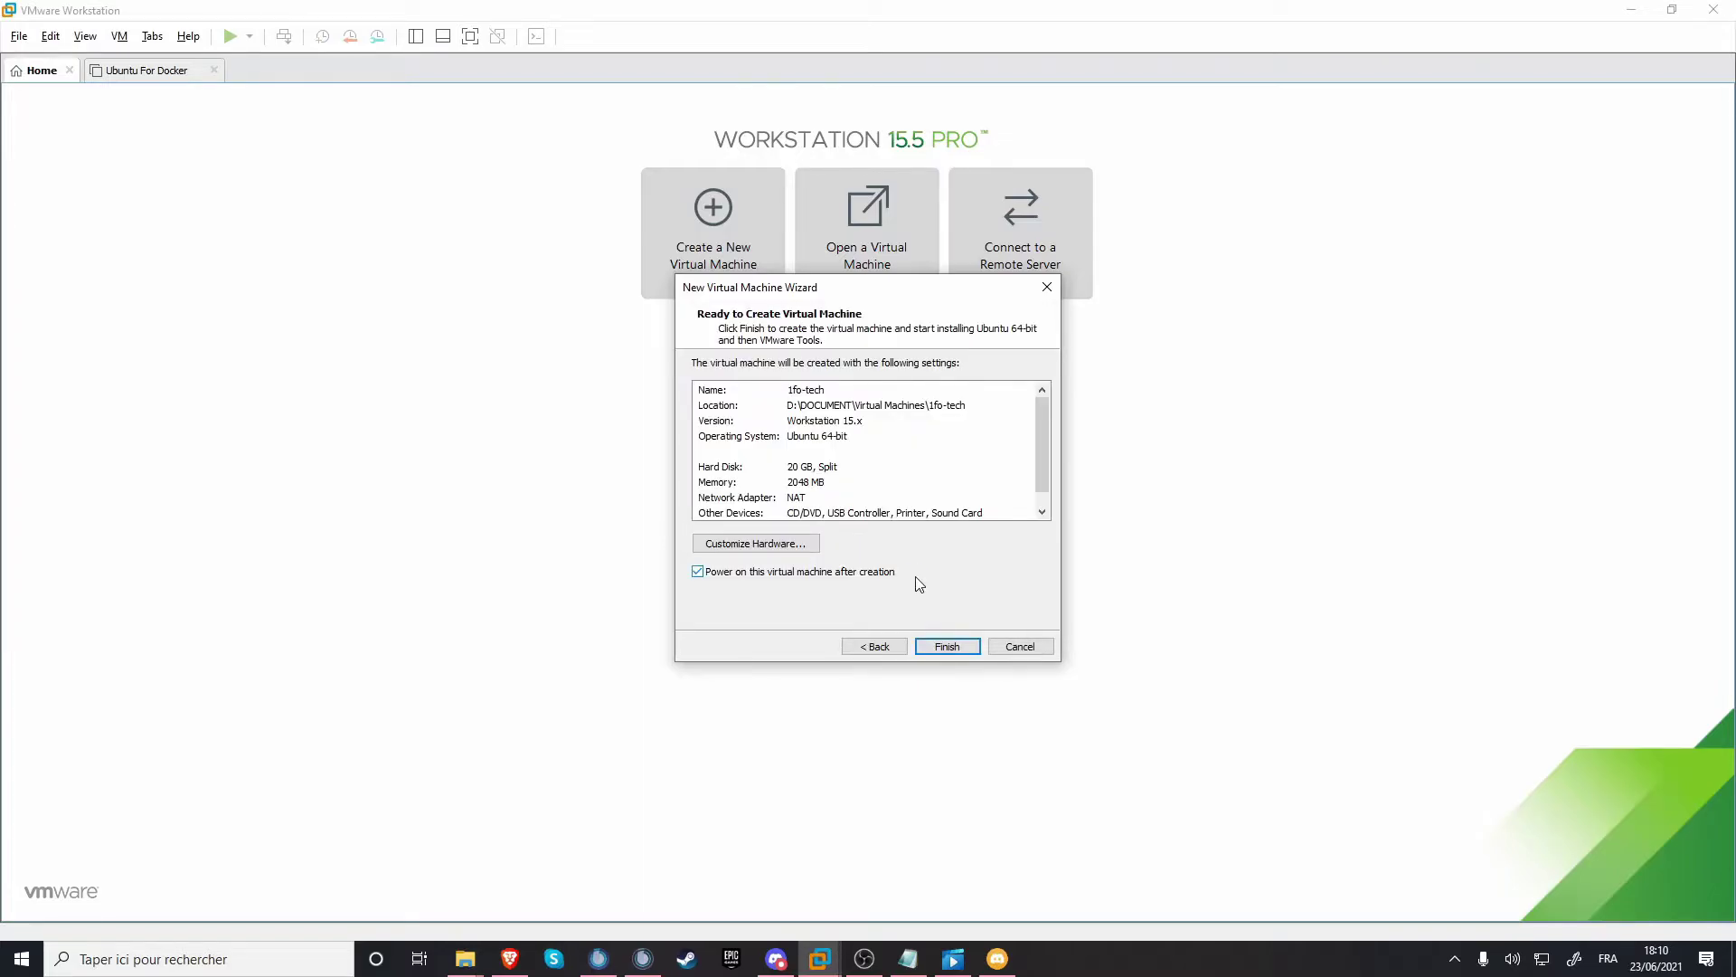
Step: Customize the virtual machine's hardware by setting its memory to 4 GB
click(774, 545)
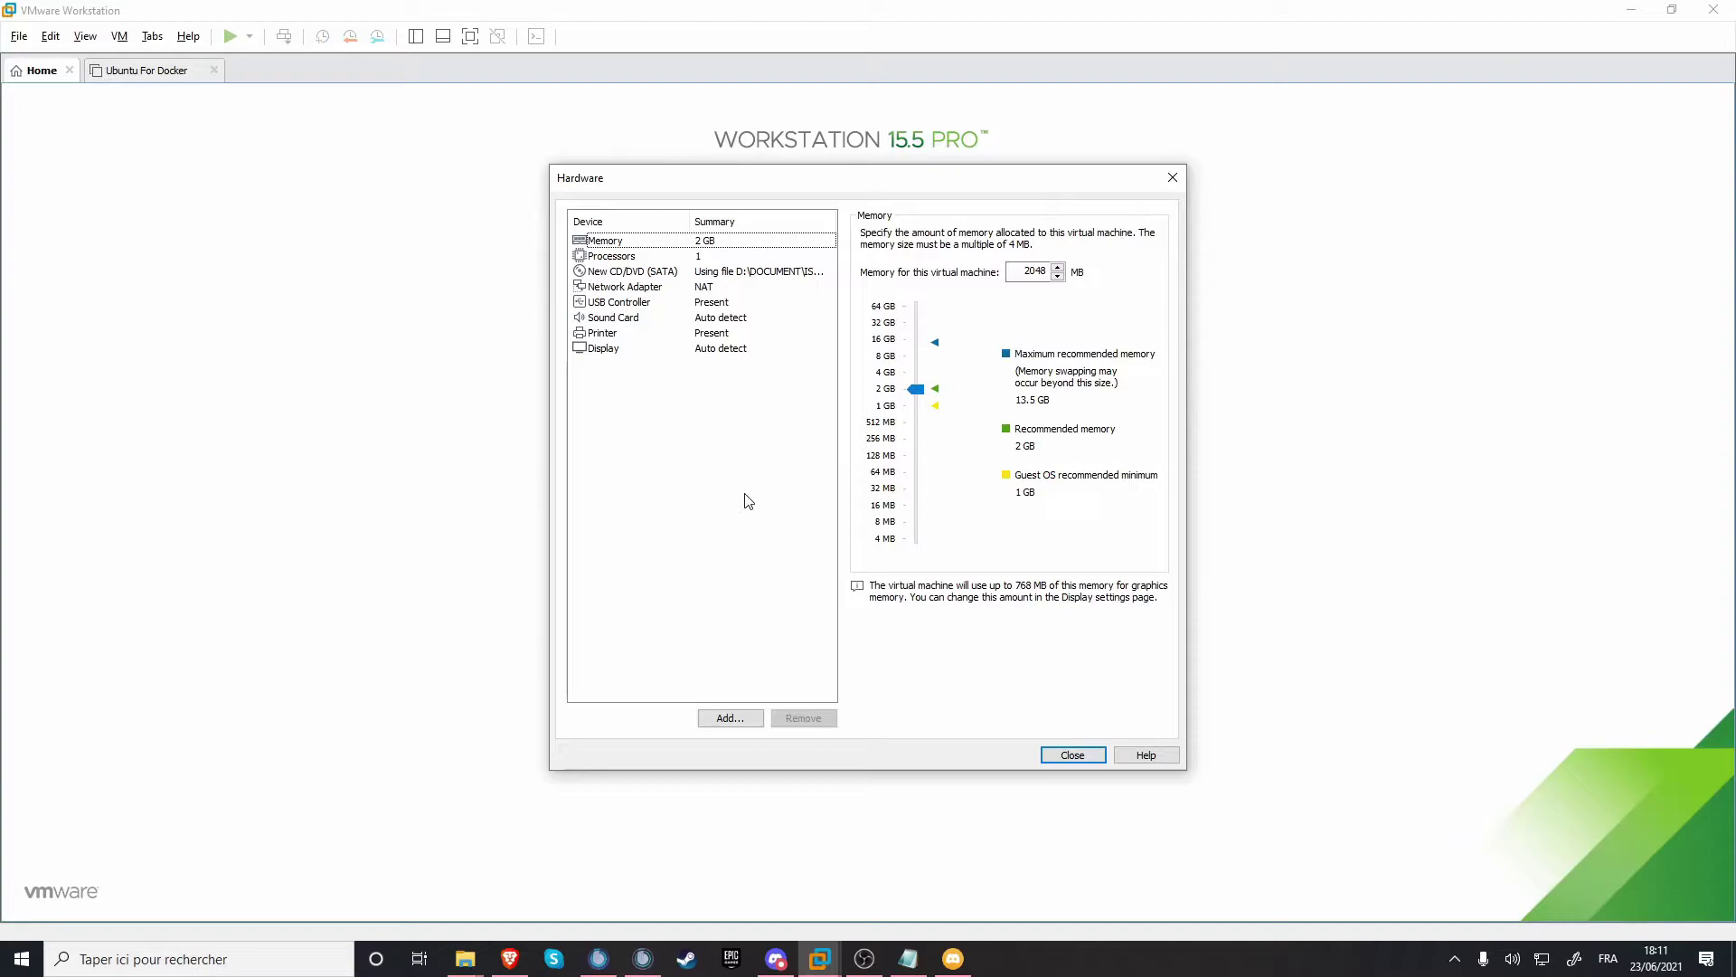
click(695, 244)
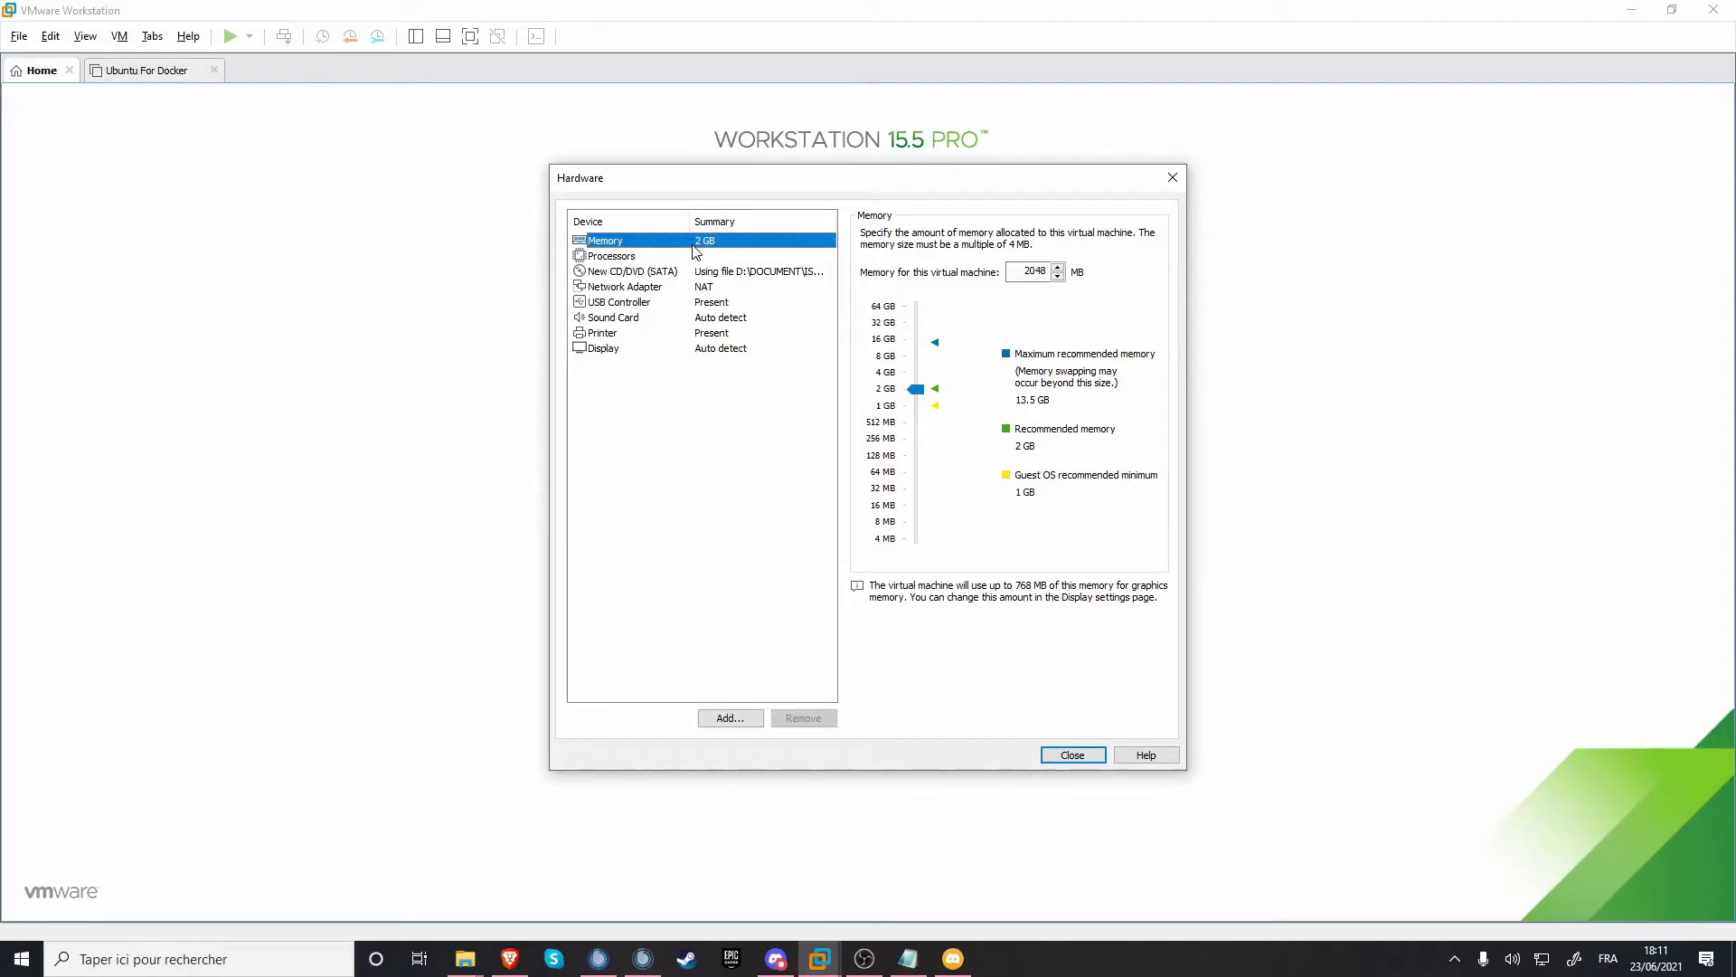
click(880, 312)
click(937, 389)
click(888, 372)
Step: Review the settings of the processors, CD/DVD drive, network adapter, USB controller, sound card, printer and display
click(755, 256)
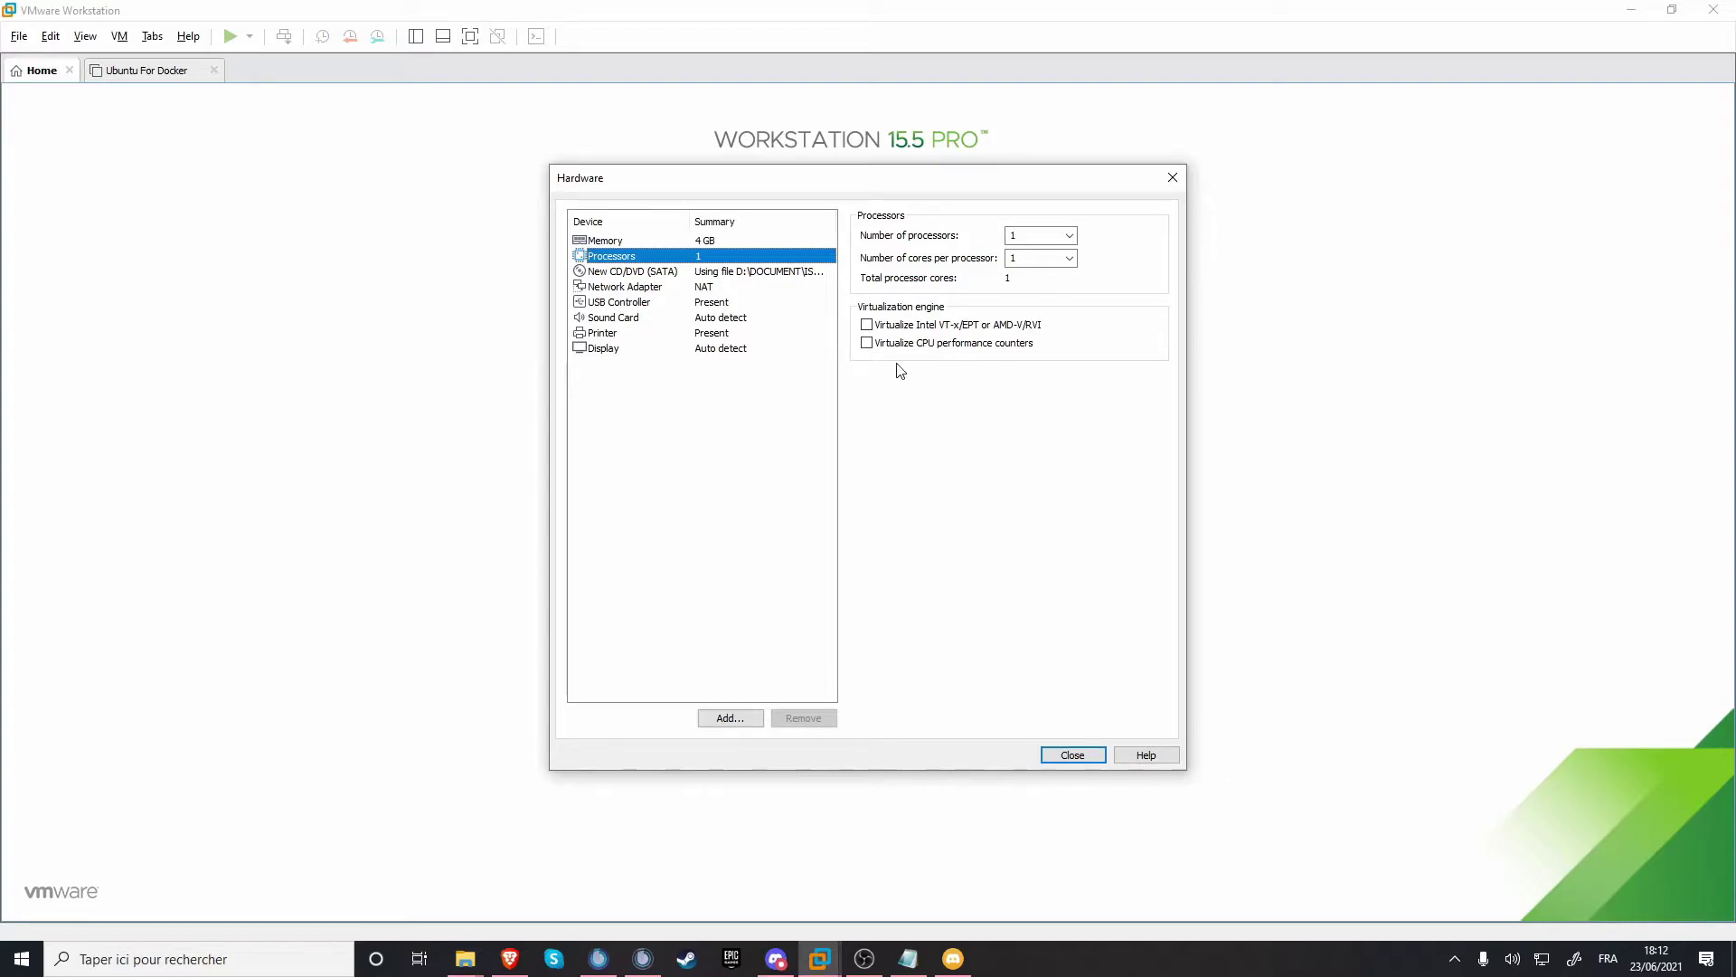
click(769, 275)
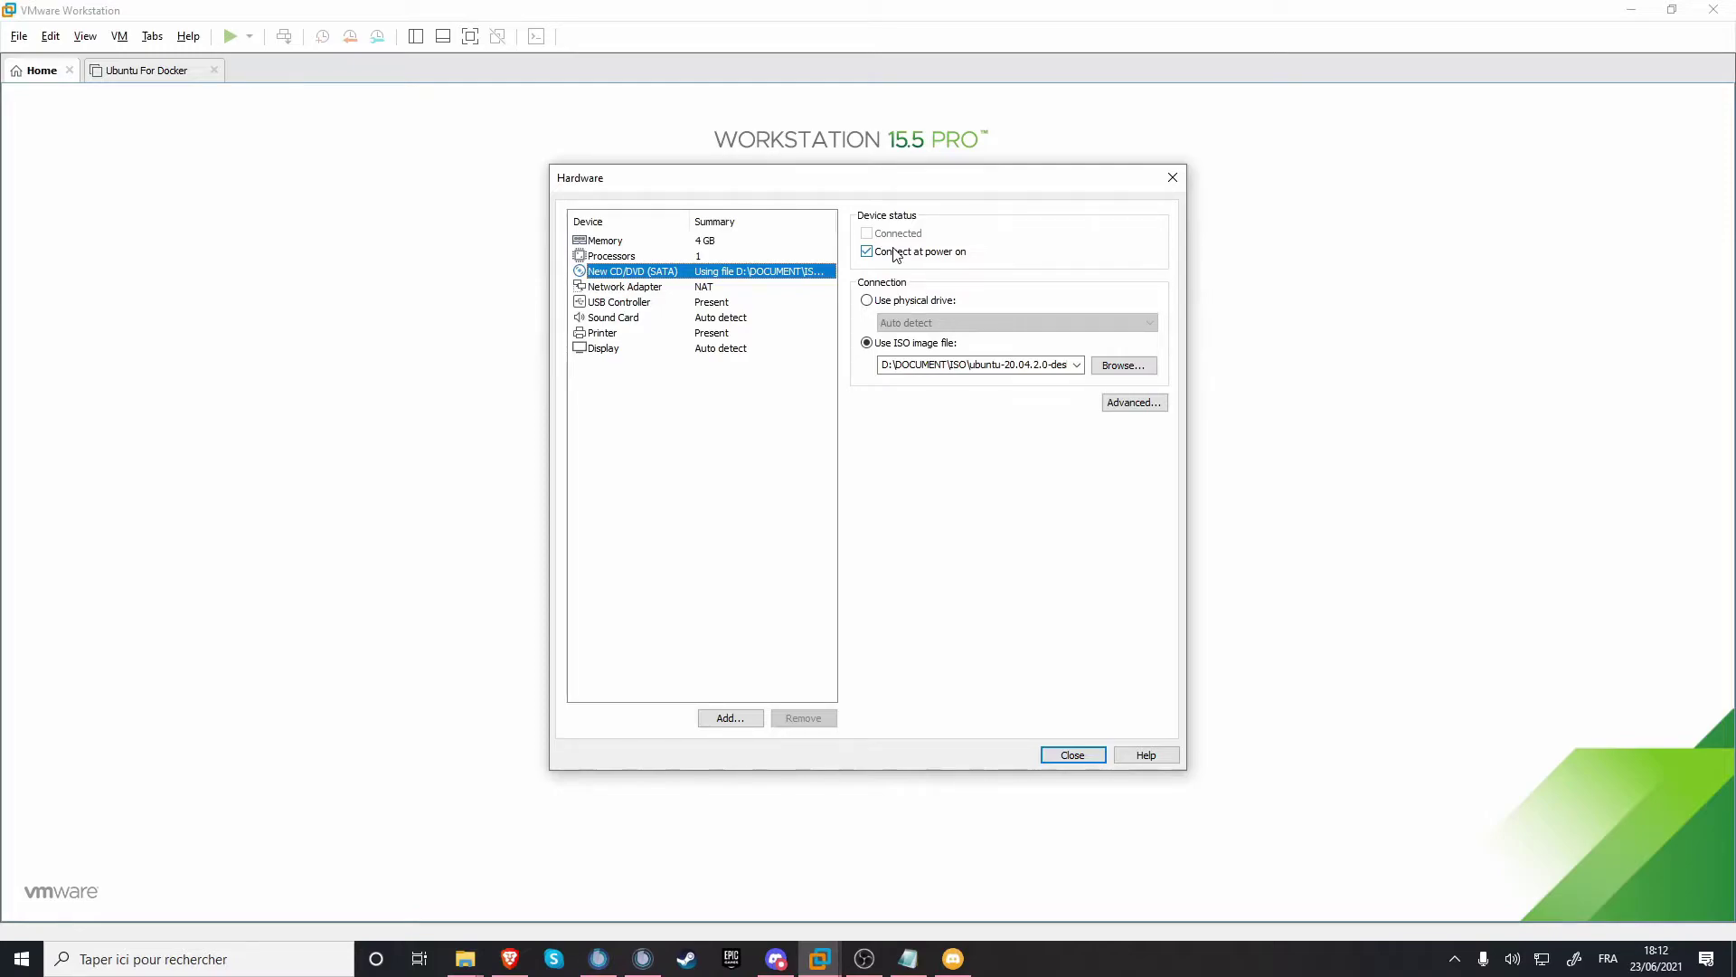
click(721, 288)
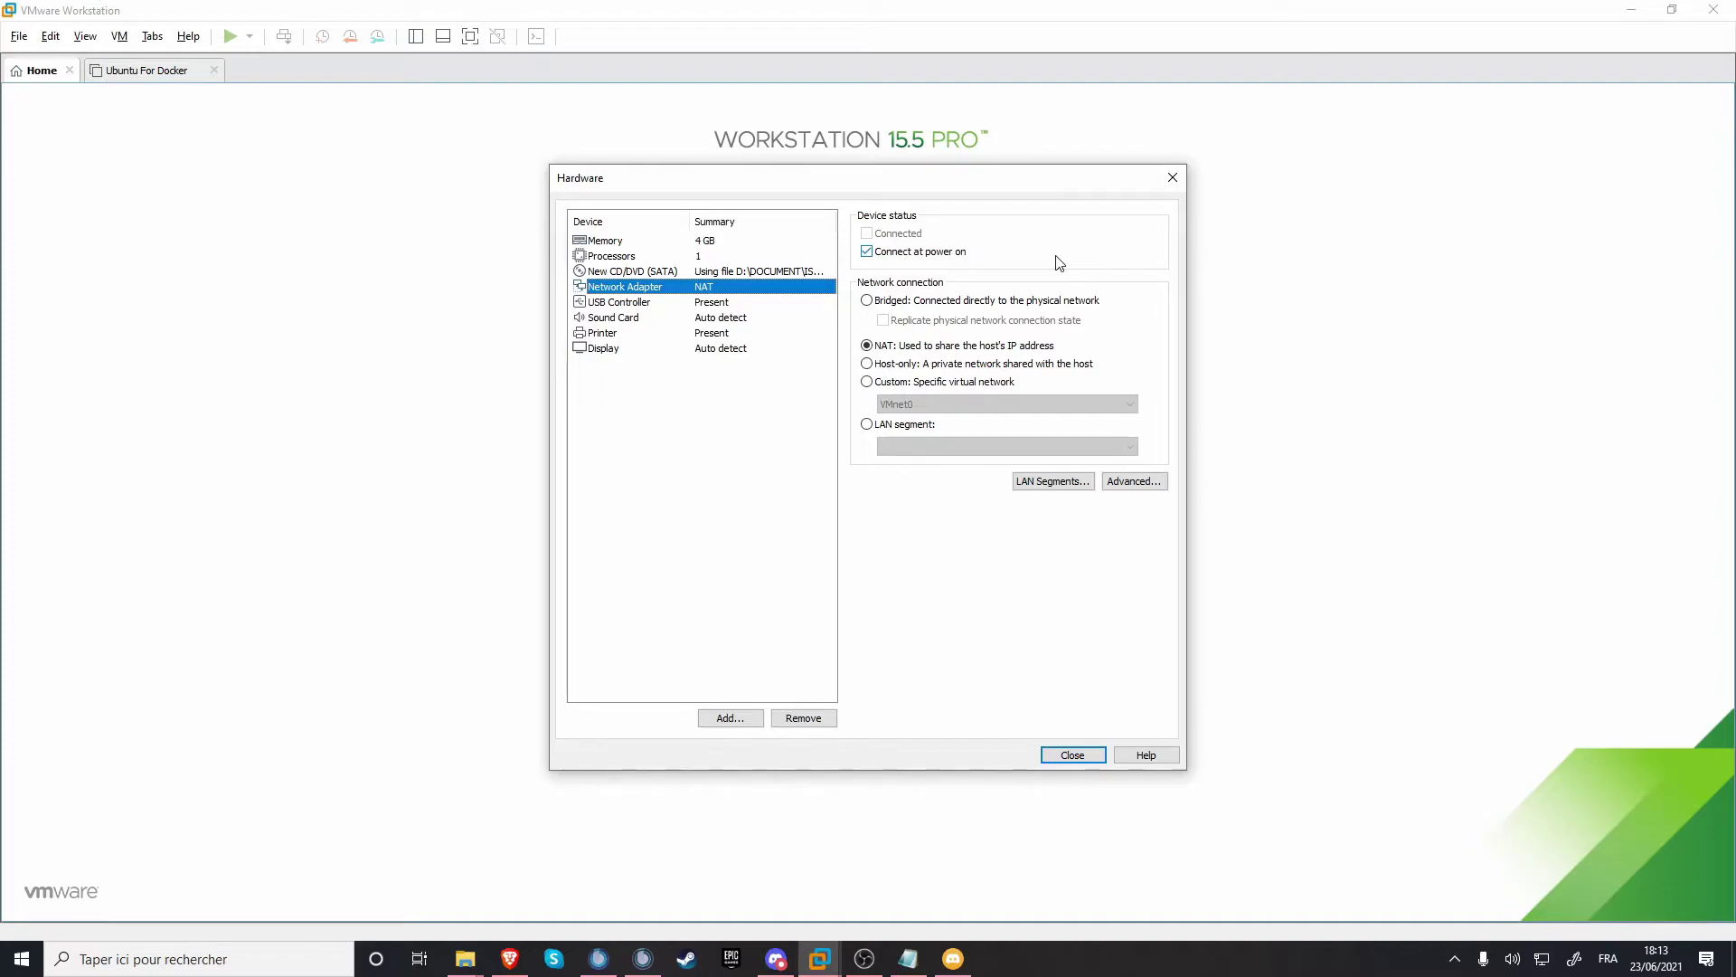
click(686, 306)
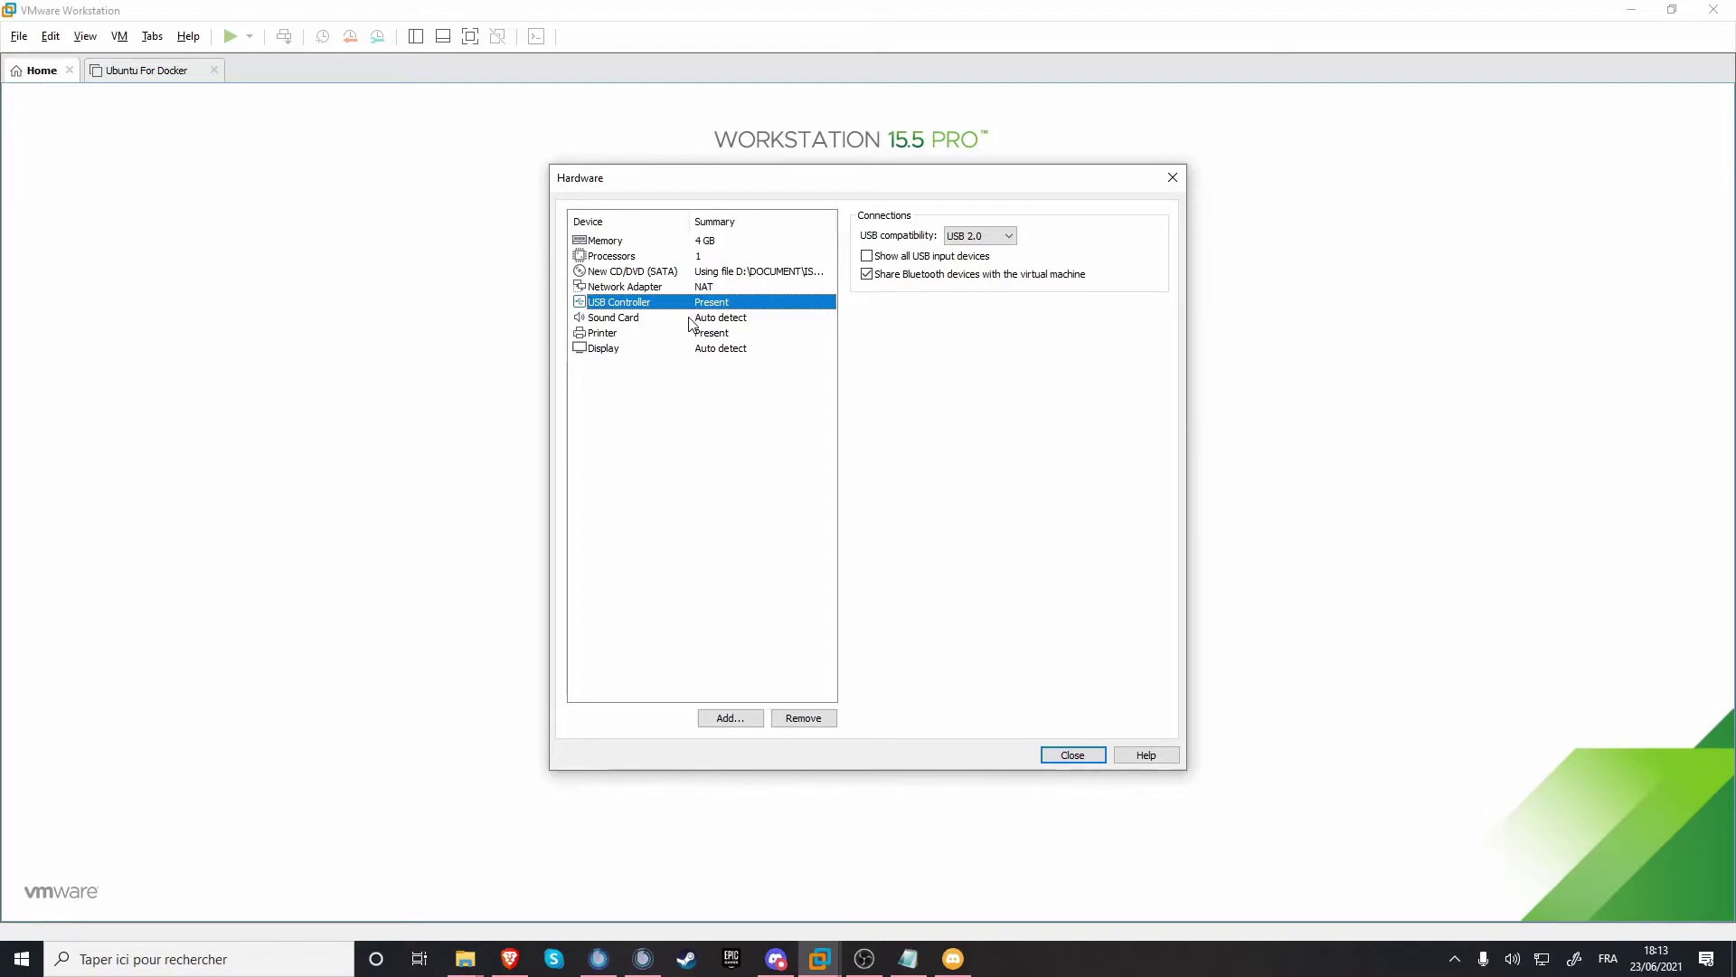
click(691, 321)
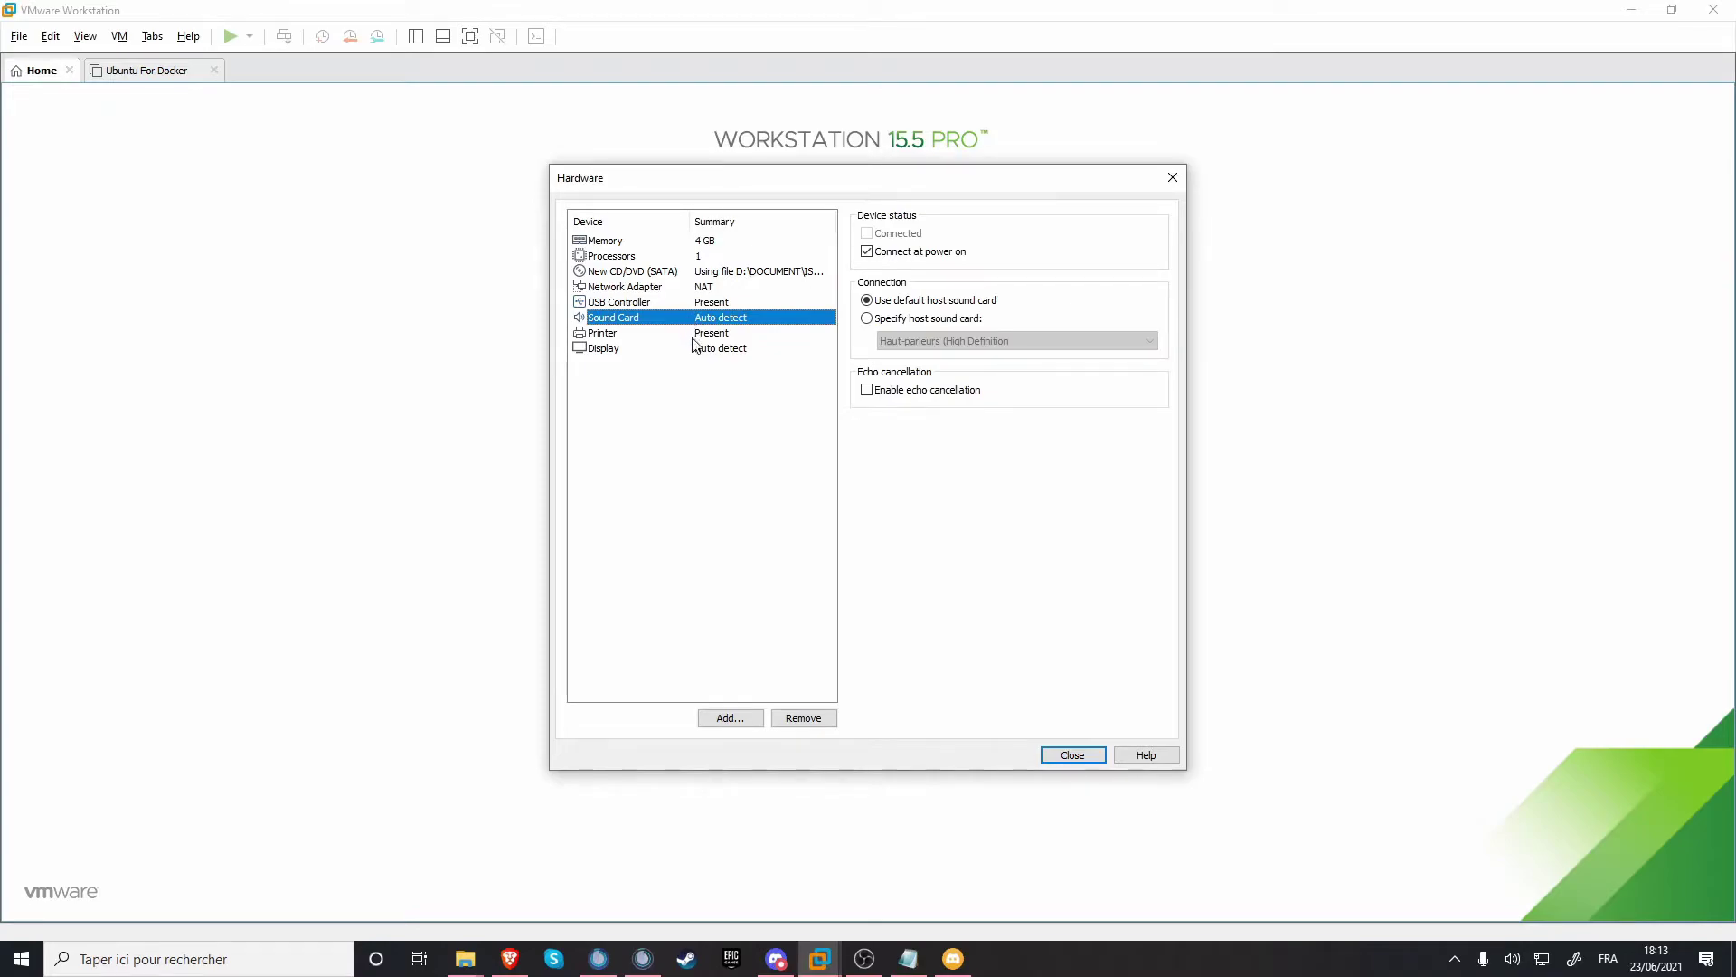
click(695, 342)
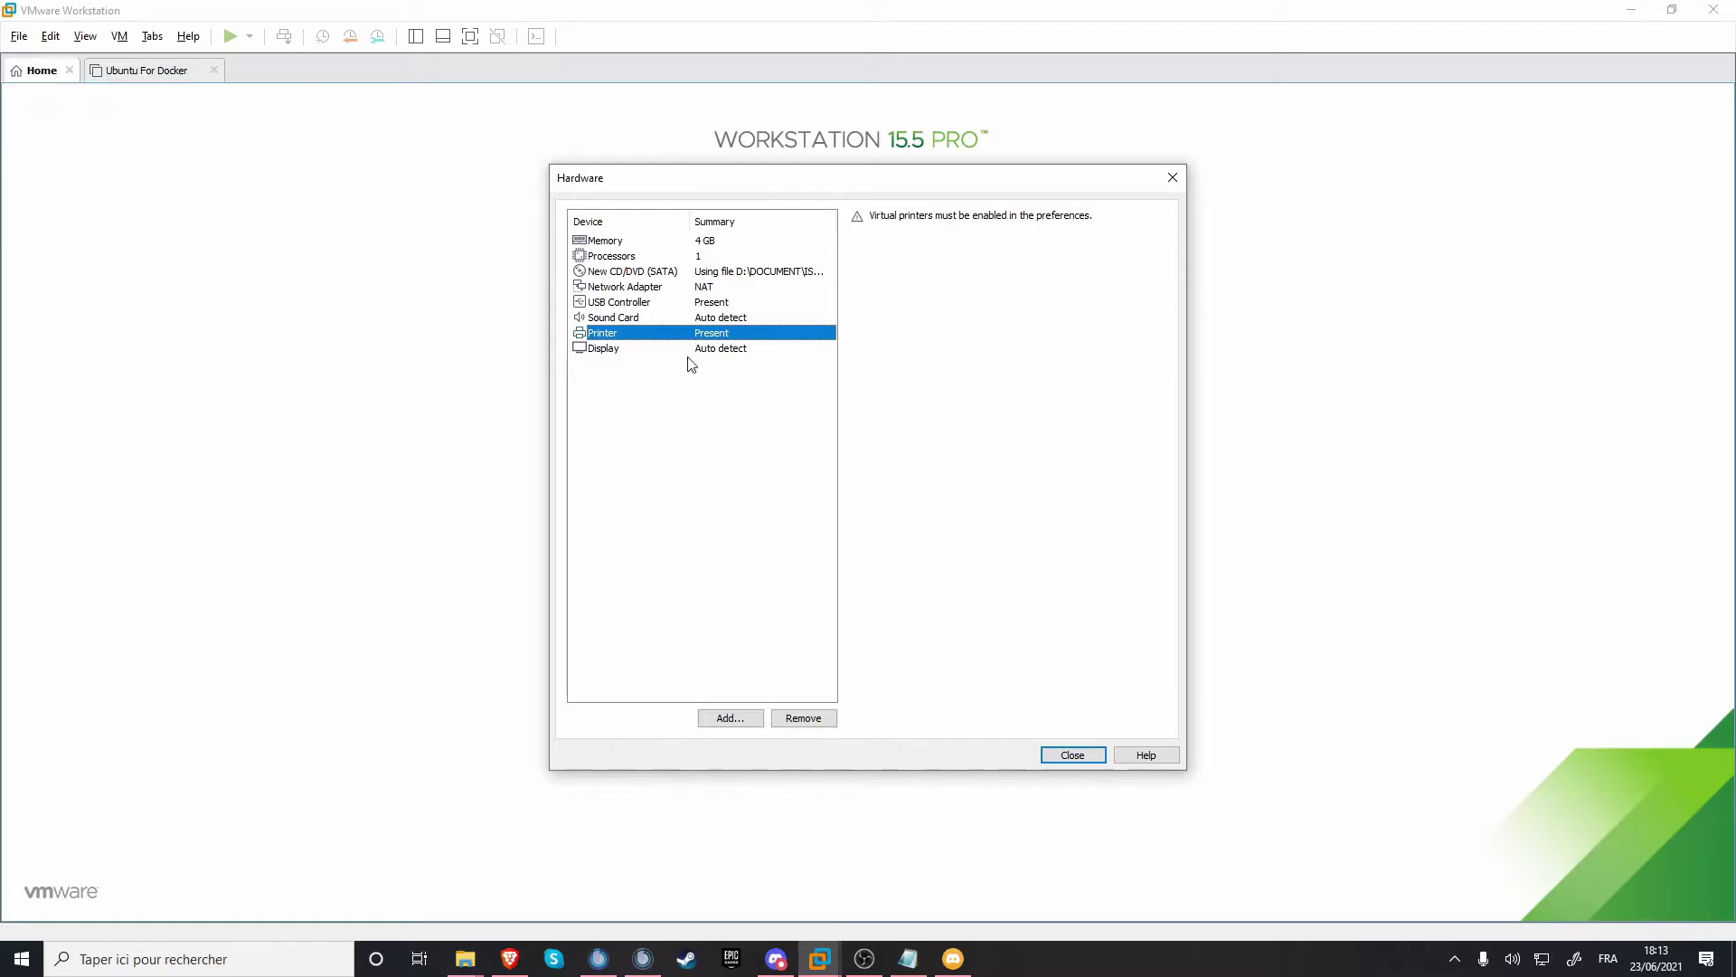
click(691, 352)
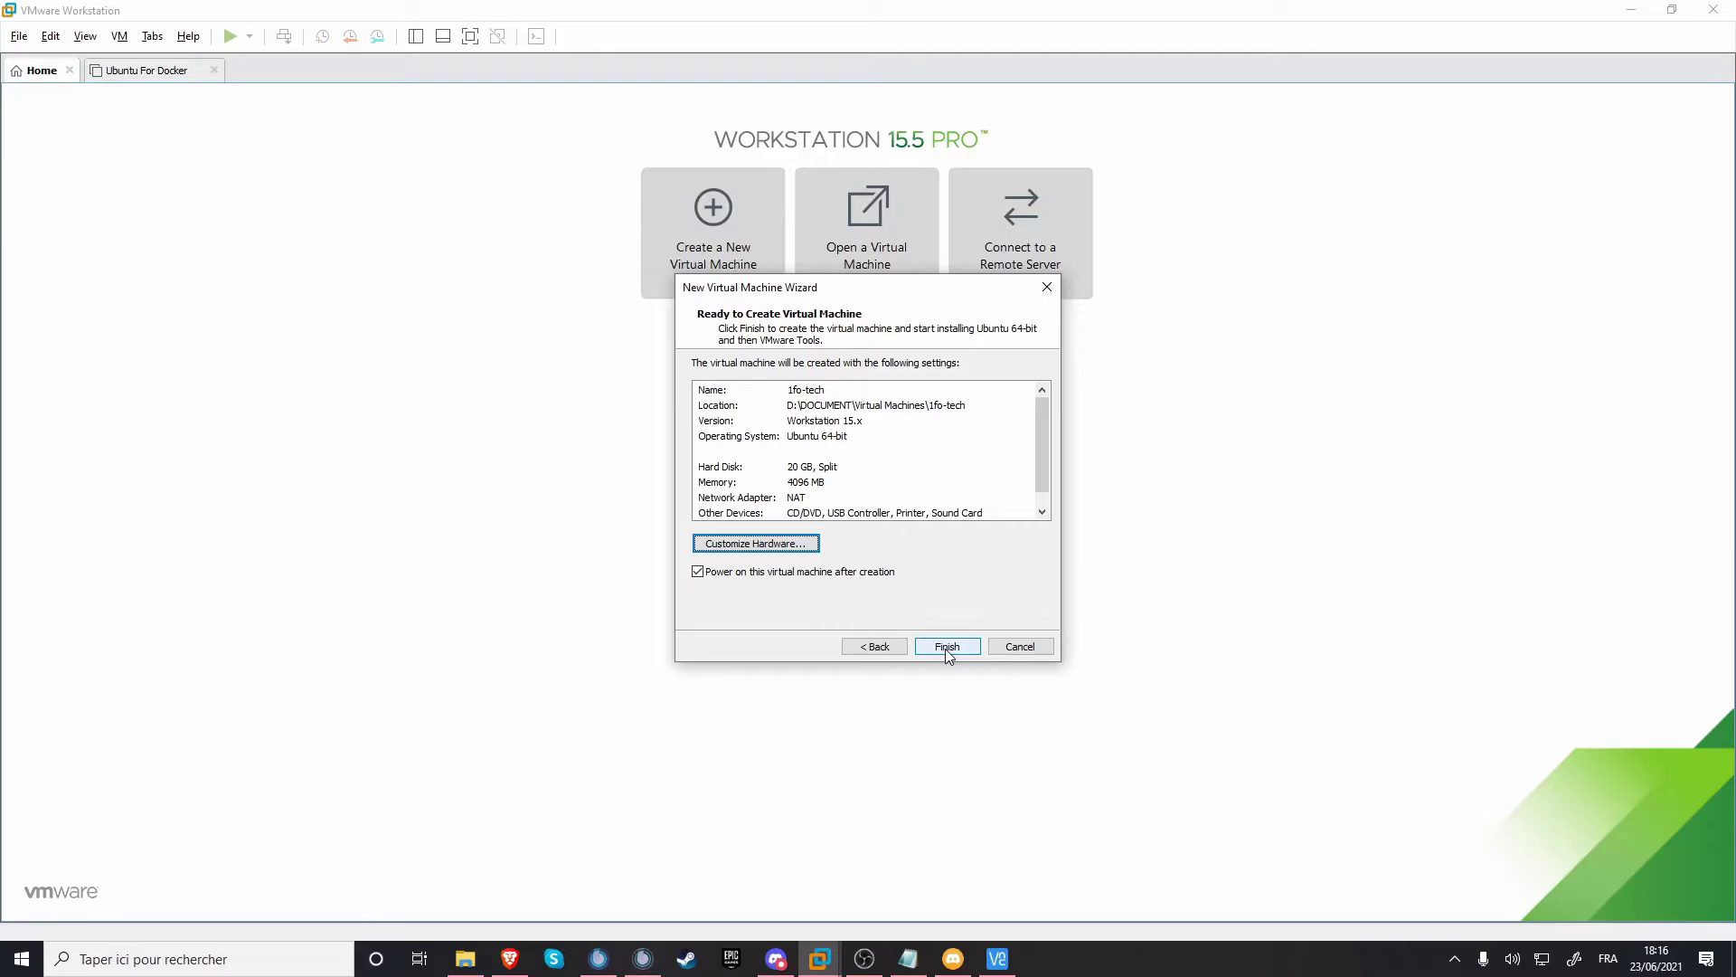
Step: Finish creating the virtual machine with power-on after creation enabled, and resume it from its suspended state
click(946, 646)
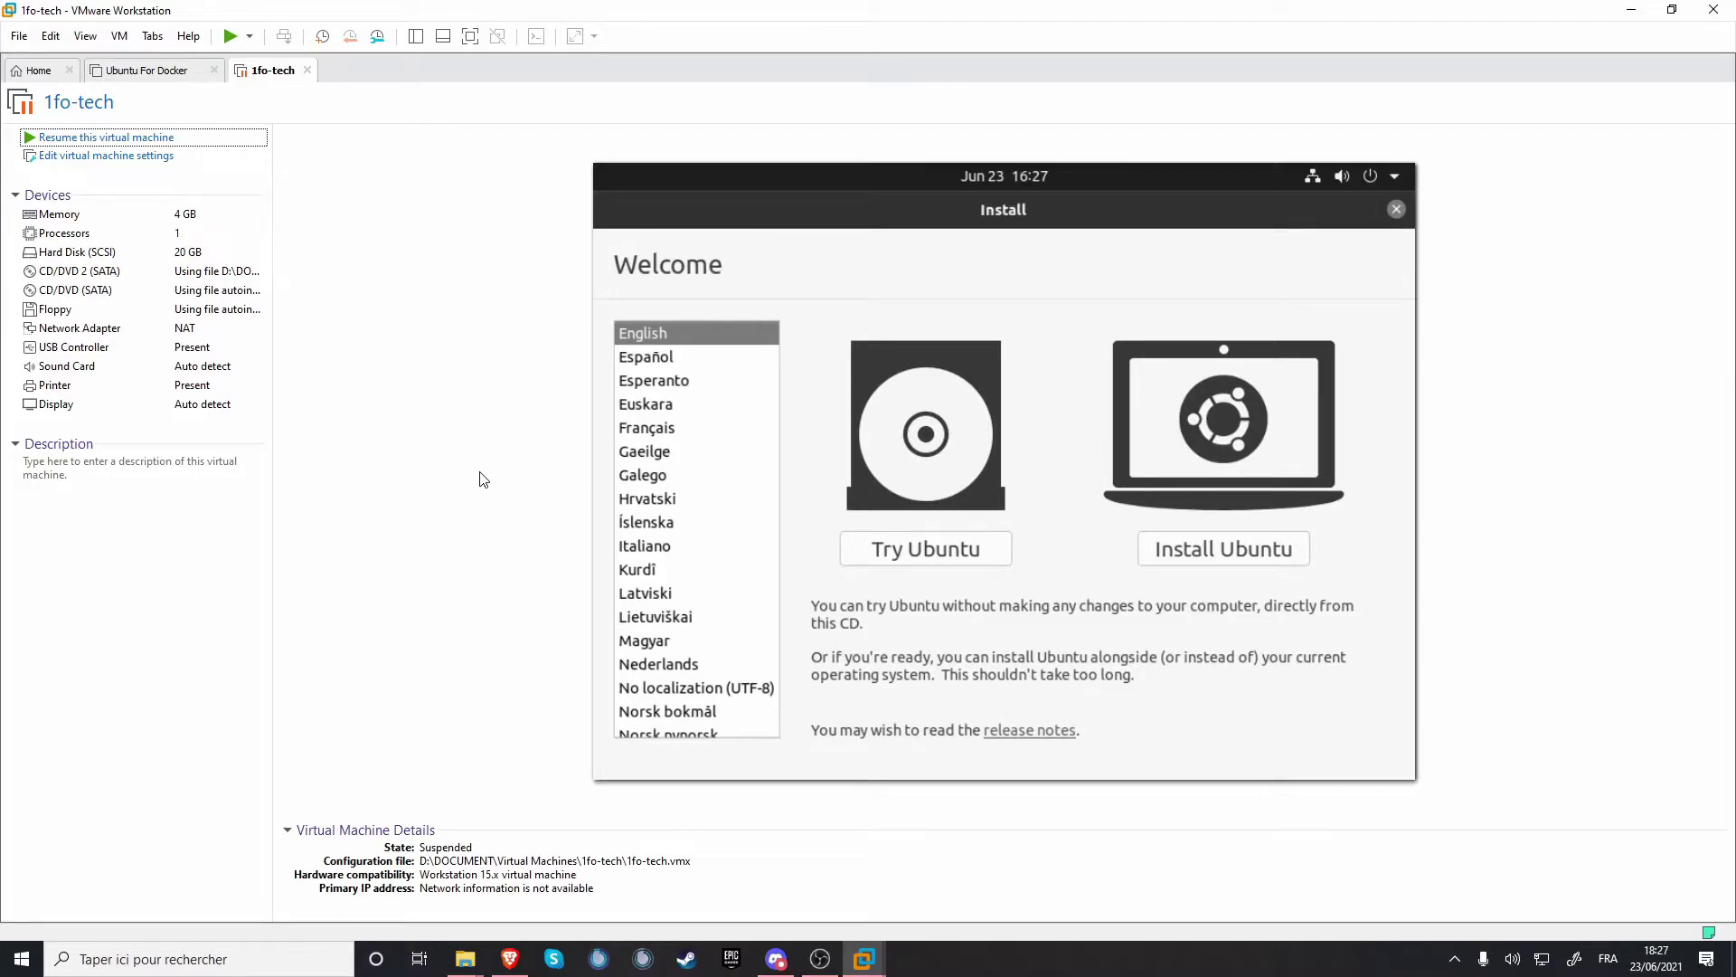
click(200, 140)
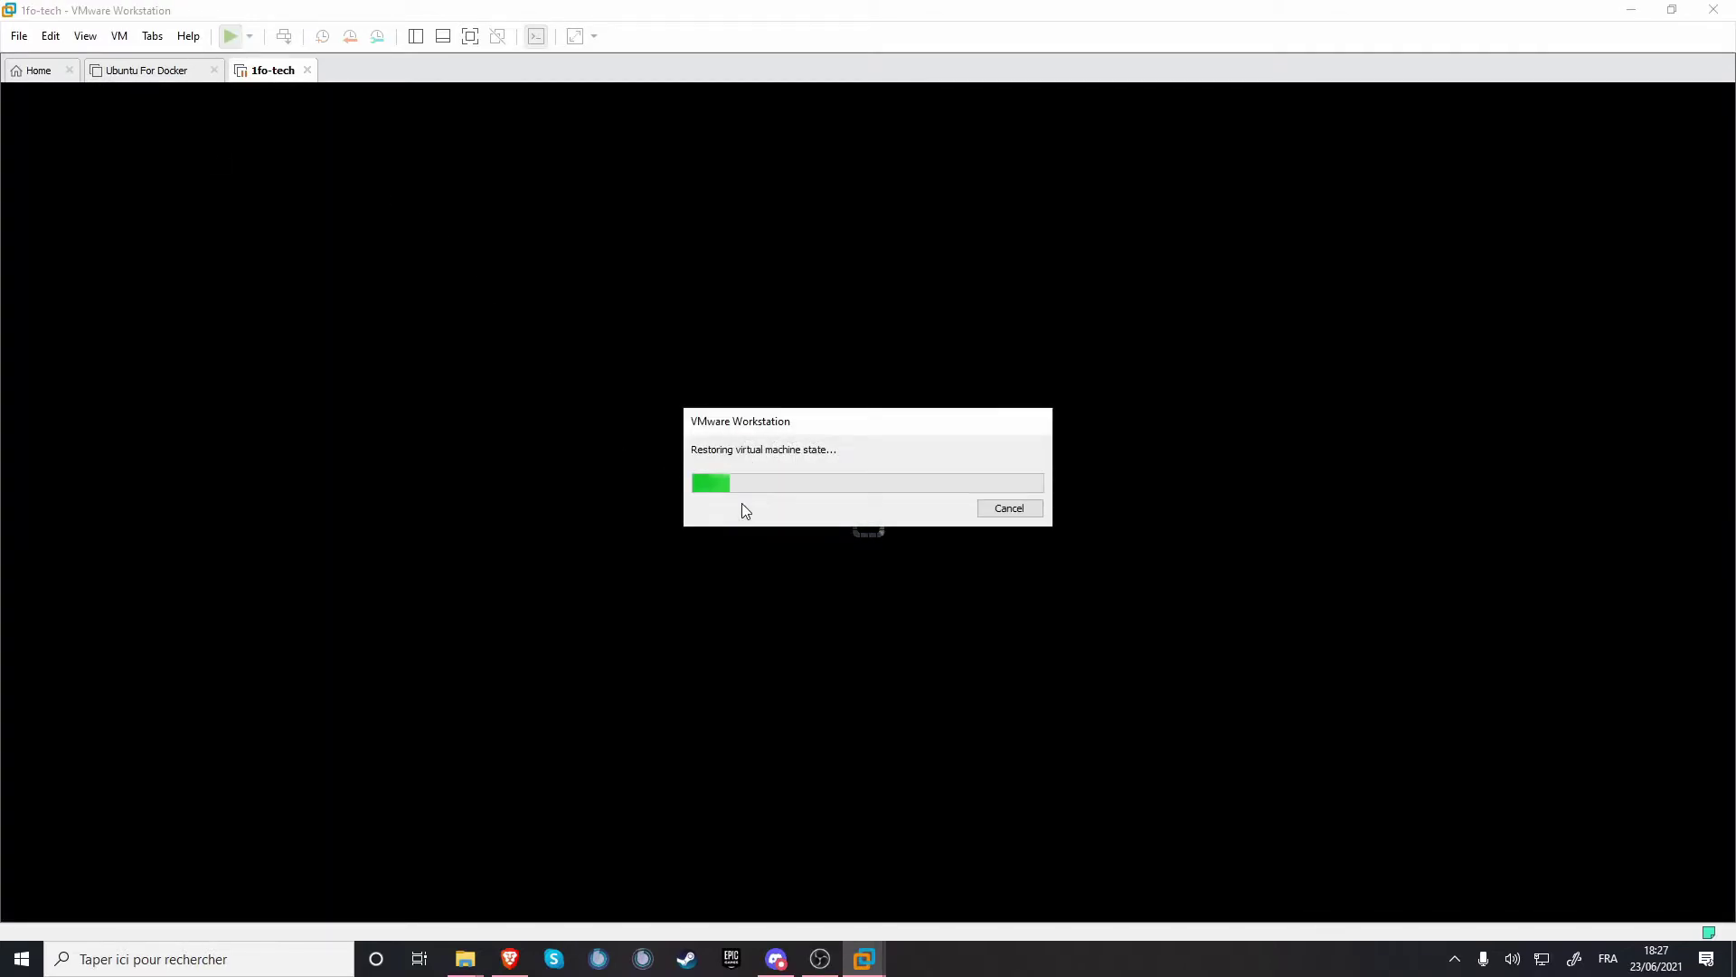
drag(736, 424, 763, 554)
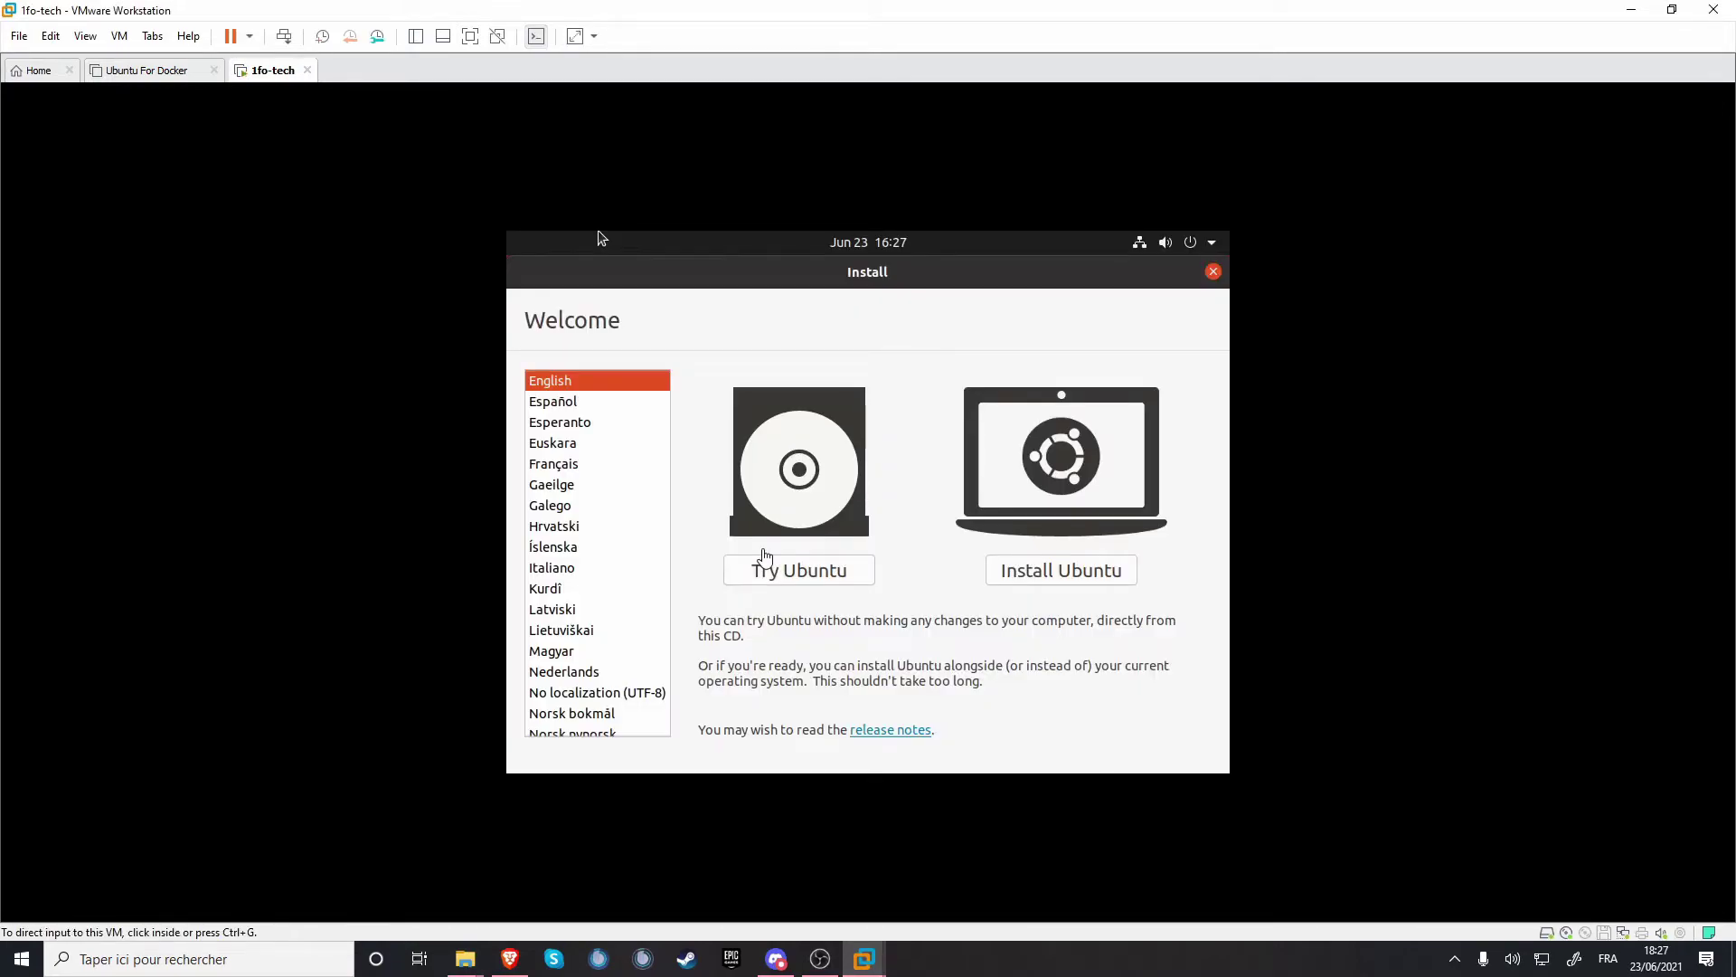
Step: Set the Ubuntu installer's language to Français and choose to install Ubuntu
click(598, 237)
click(579, 468)
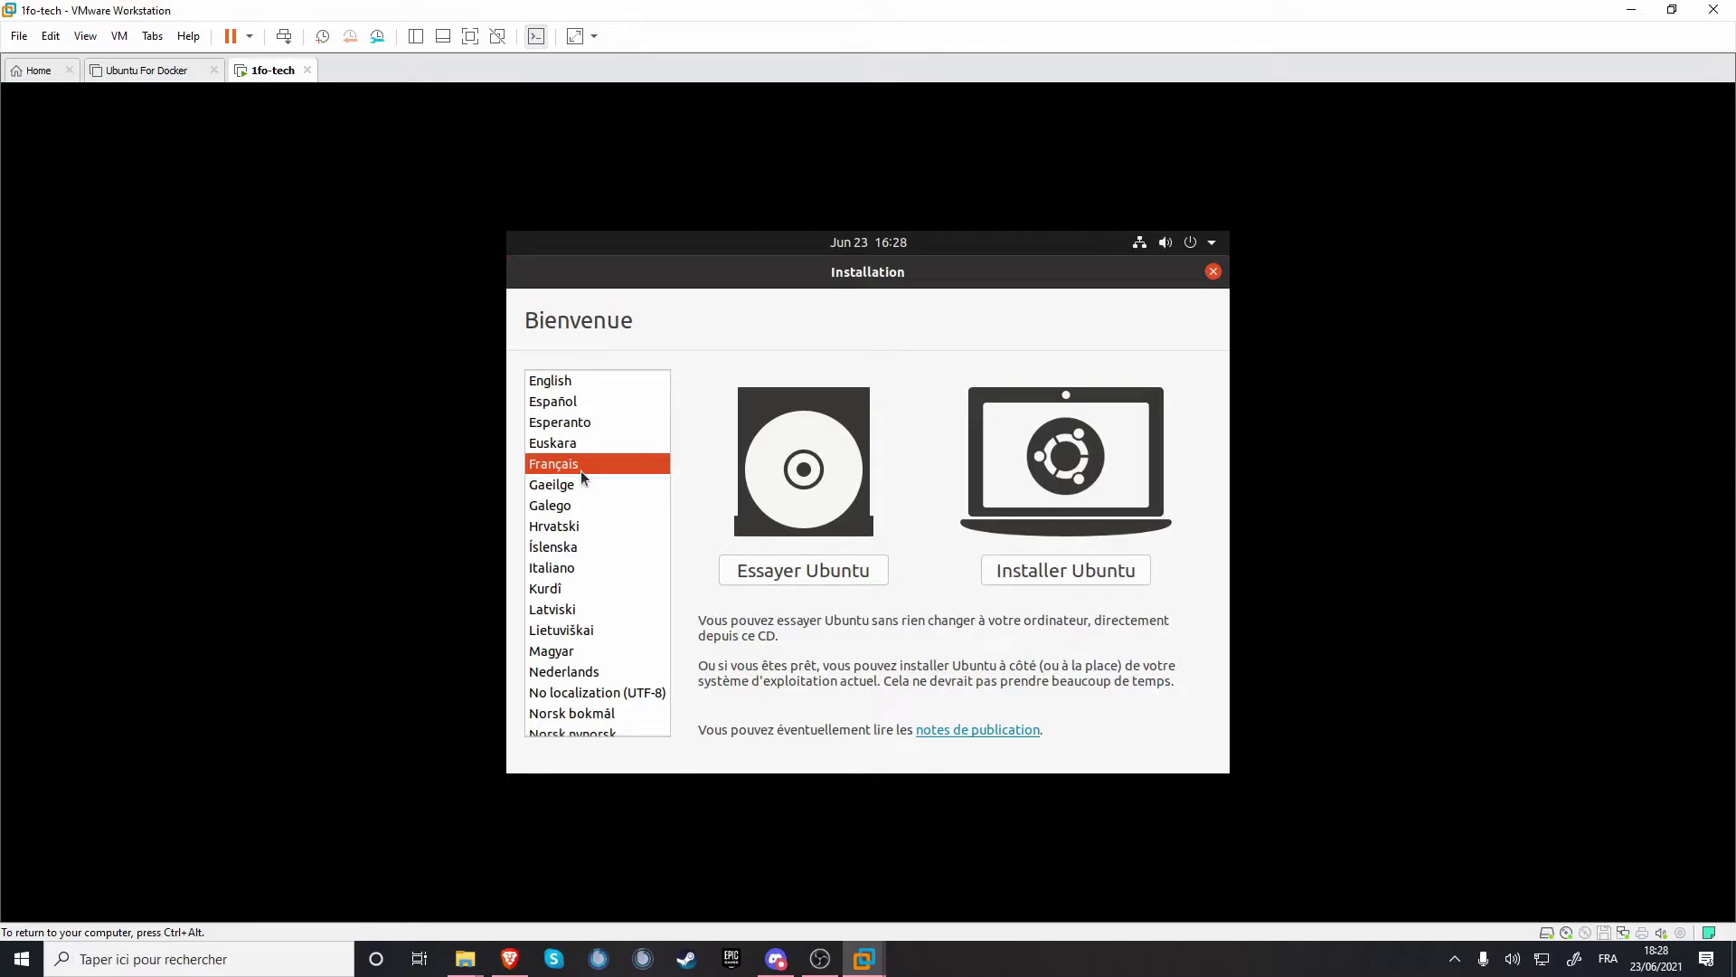
key(ctrl+alt)
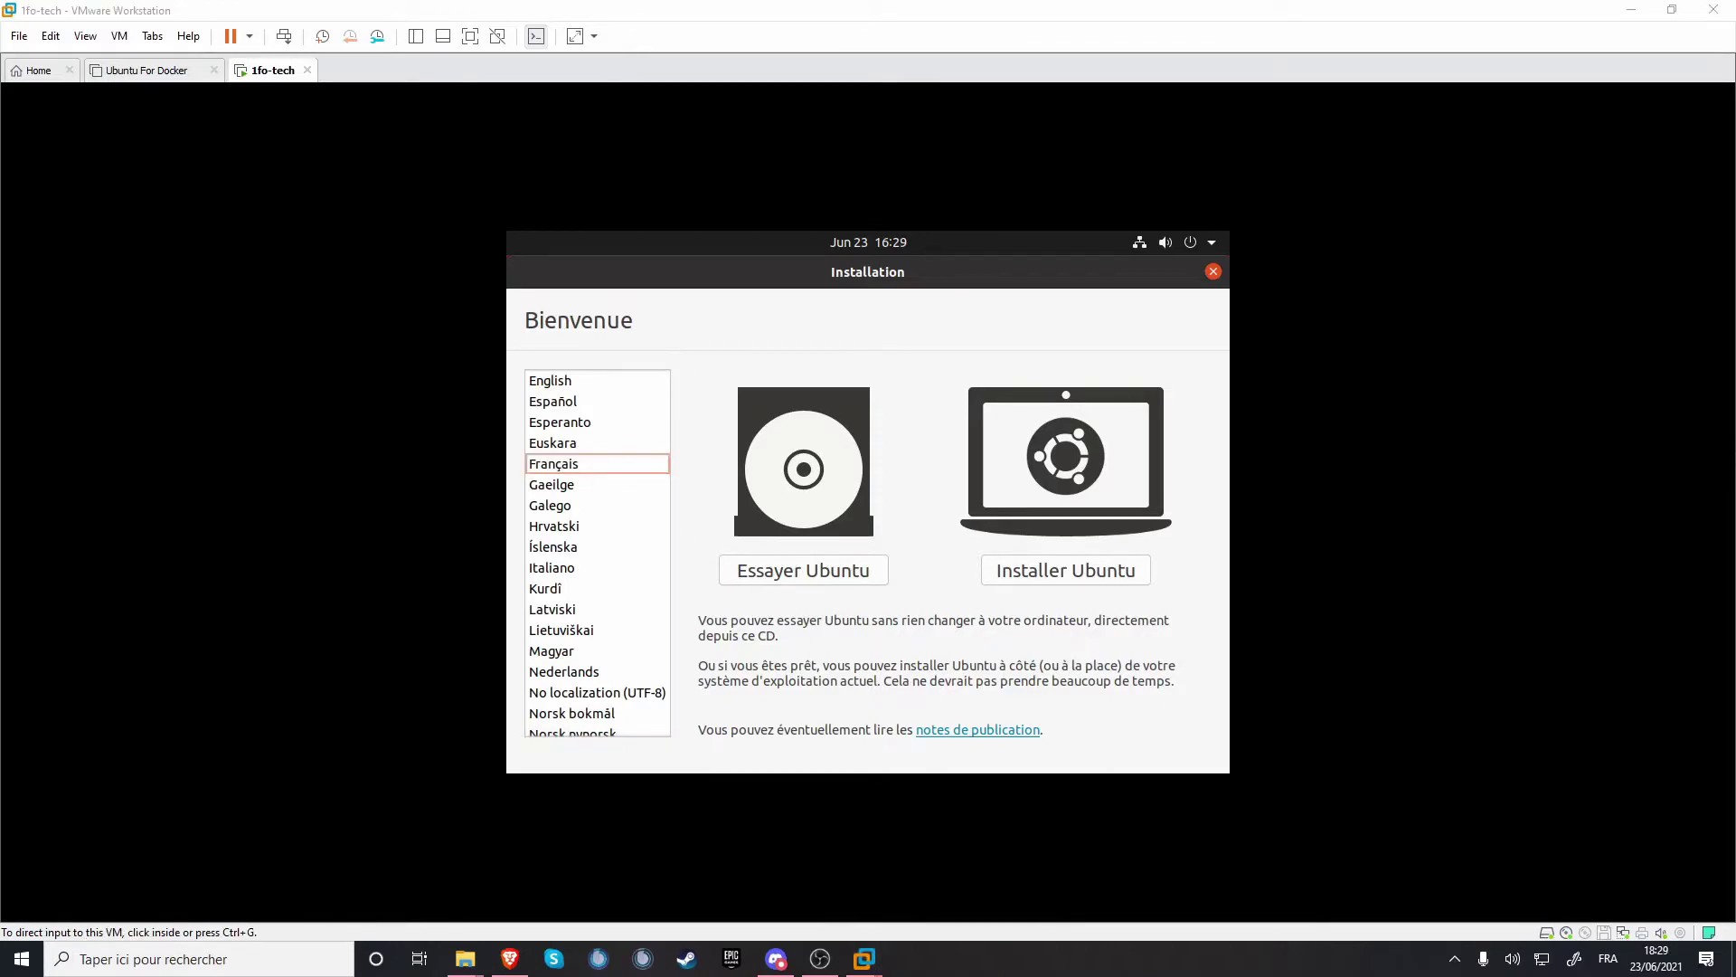
click(1007, 674)
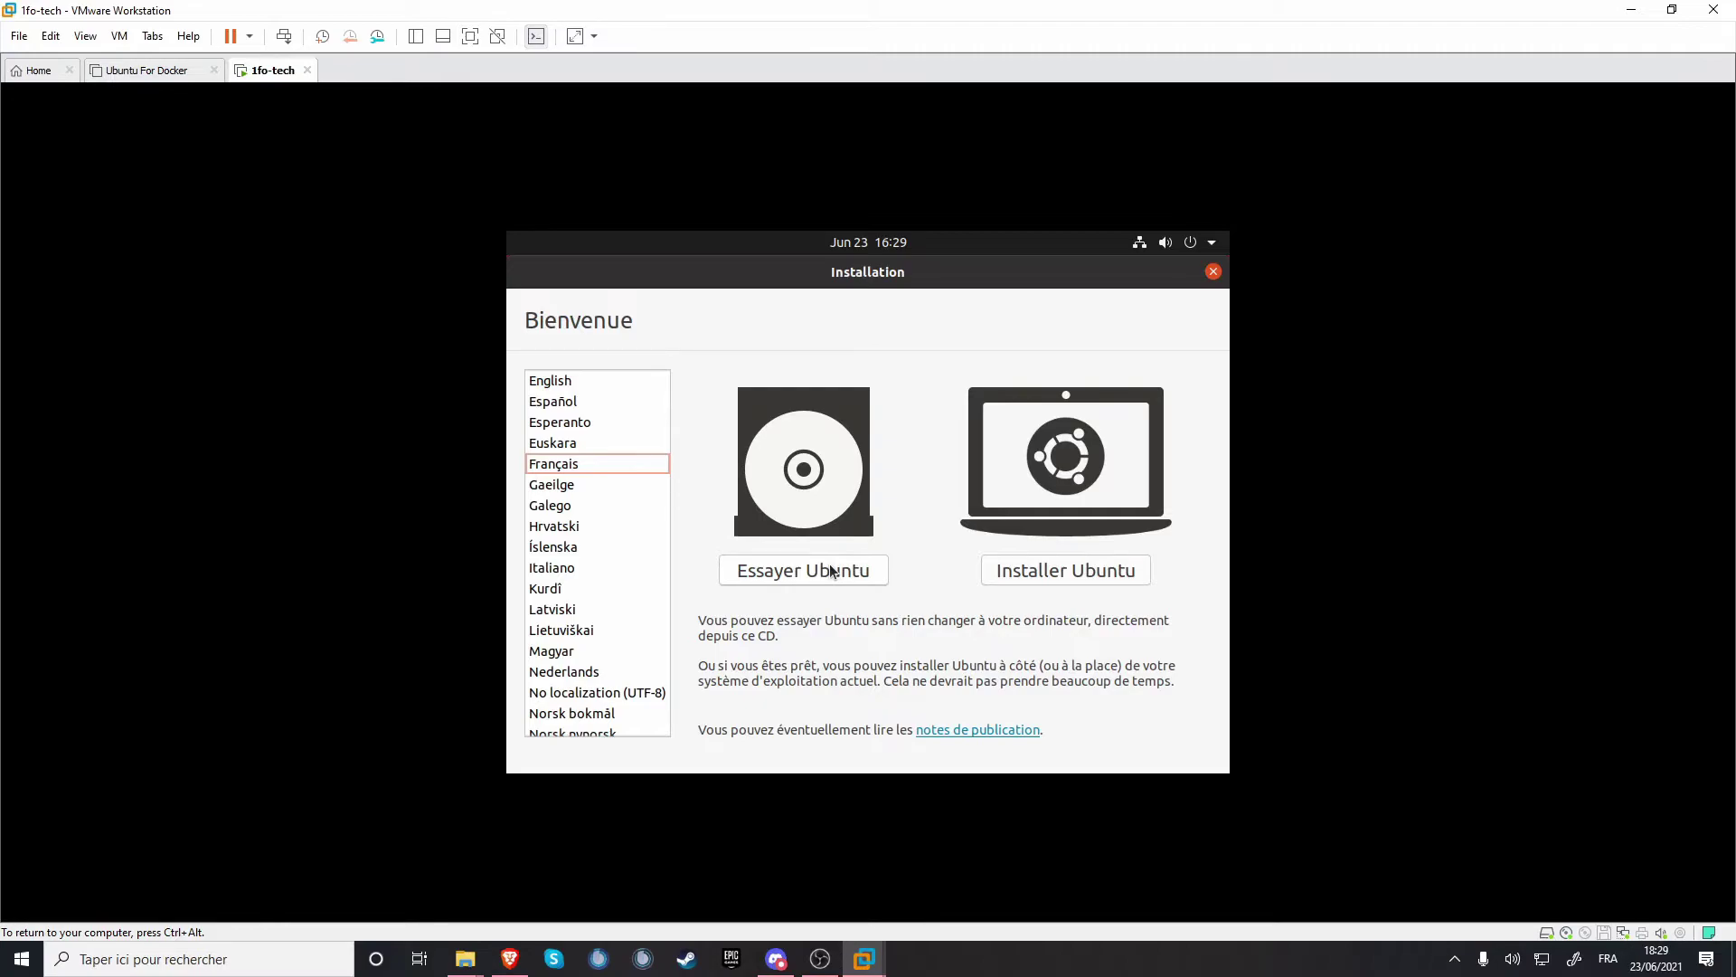
click(1054, 579)
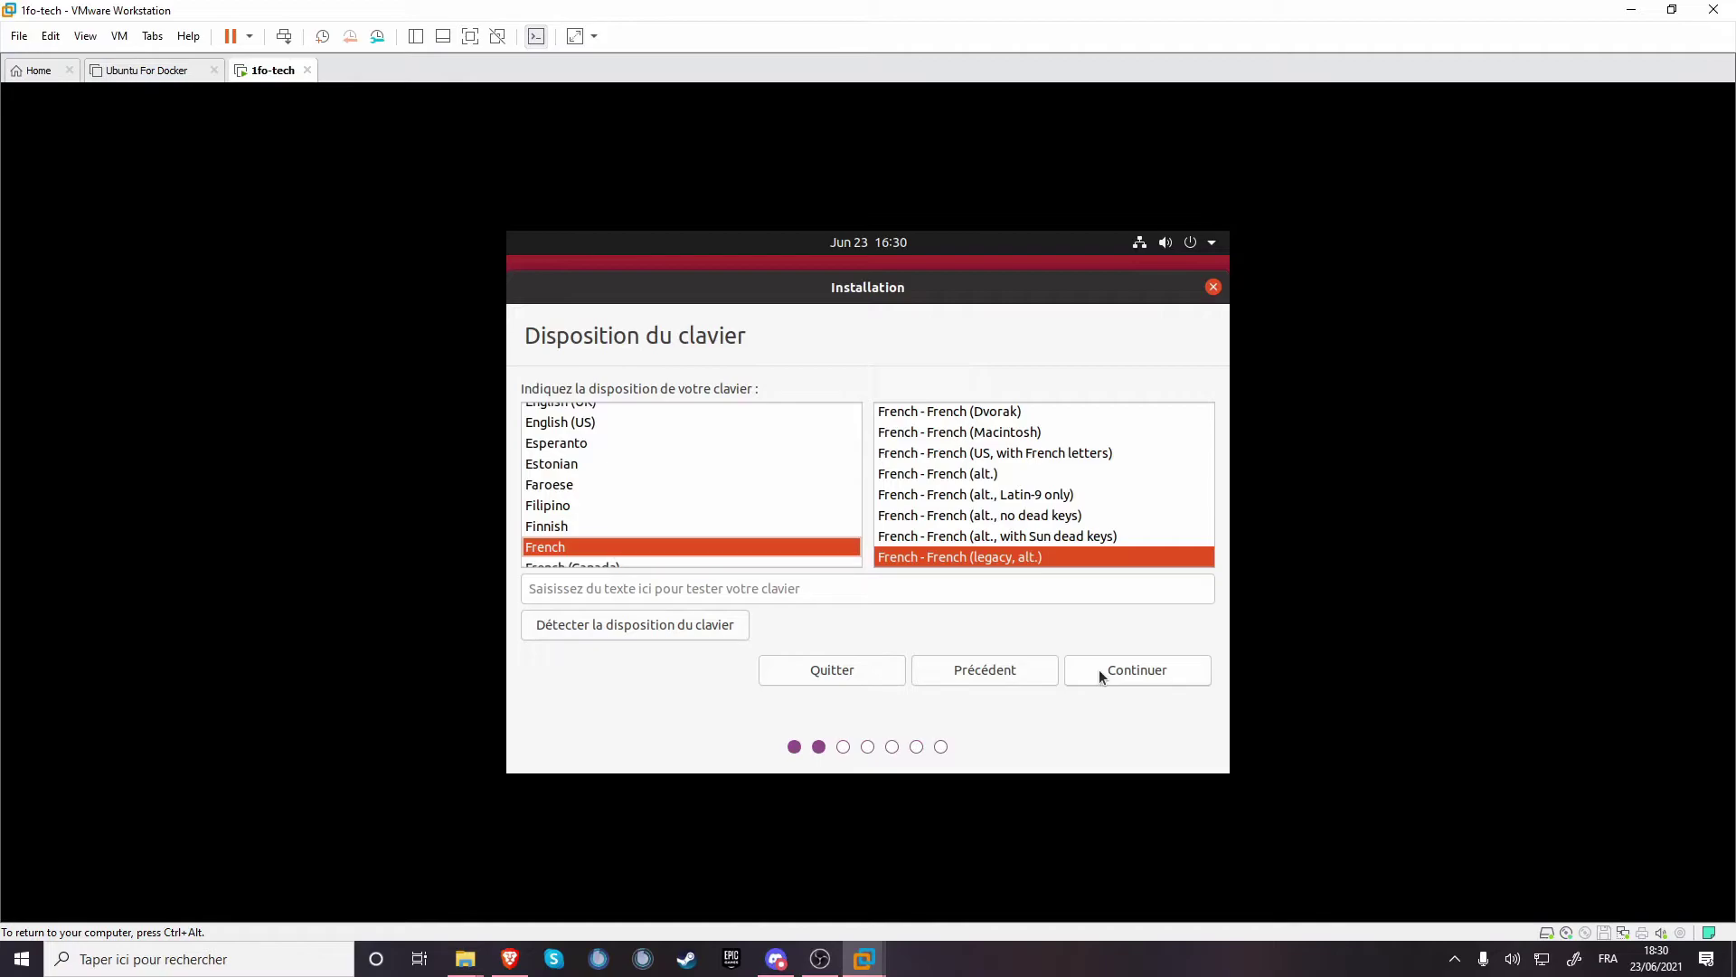
Step: Look through the French keyboard variants, select one and continue with the installation
scroll(1060, 485, down, 3)
scroll(1060, 484, up, 2)
scroll(1060, 484, up, 4)
scroll(1060, 485, down, 2)
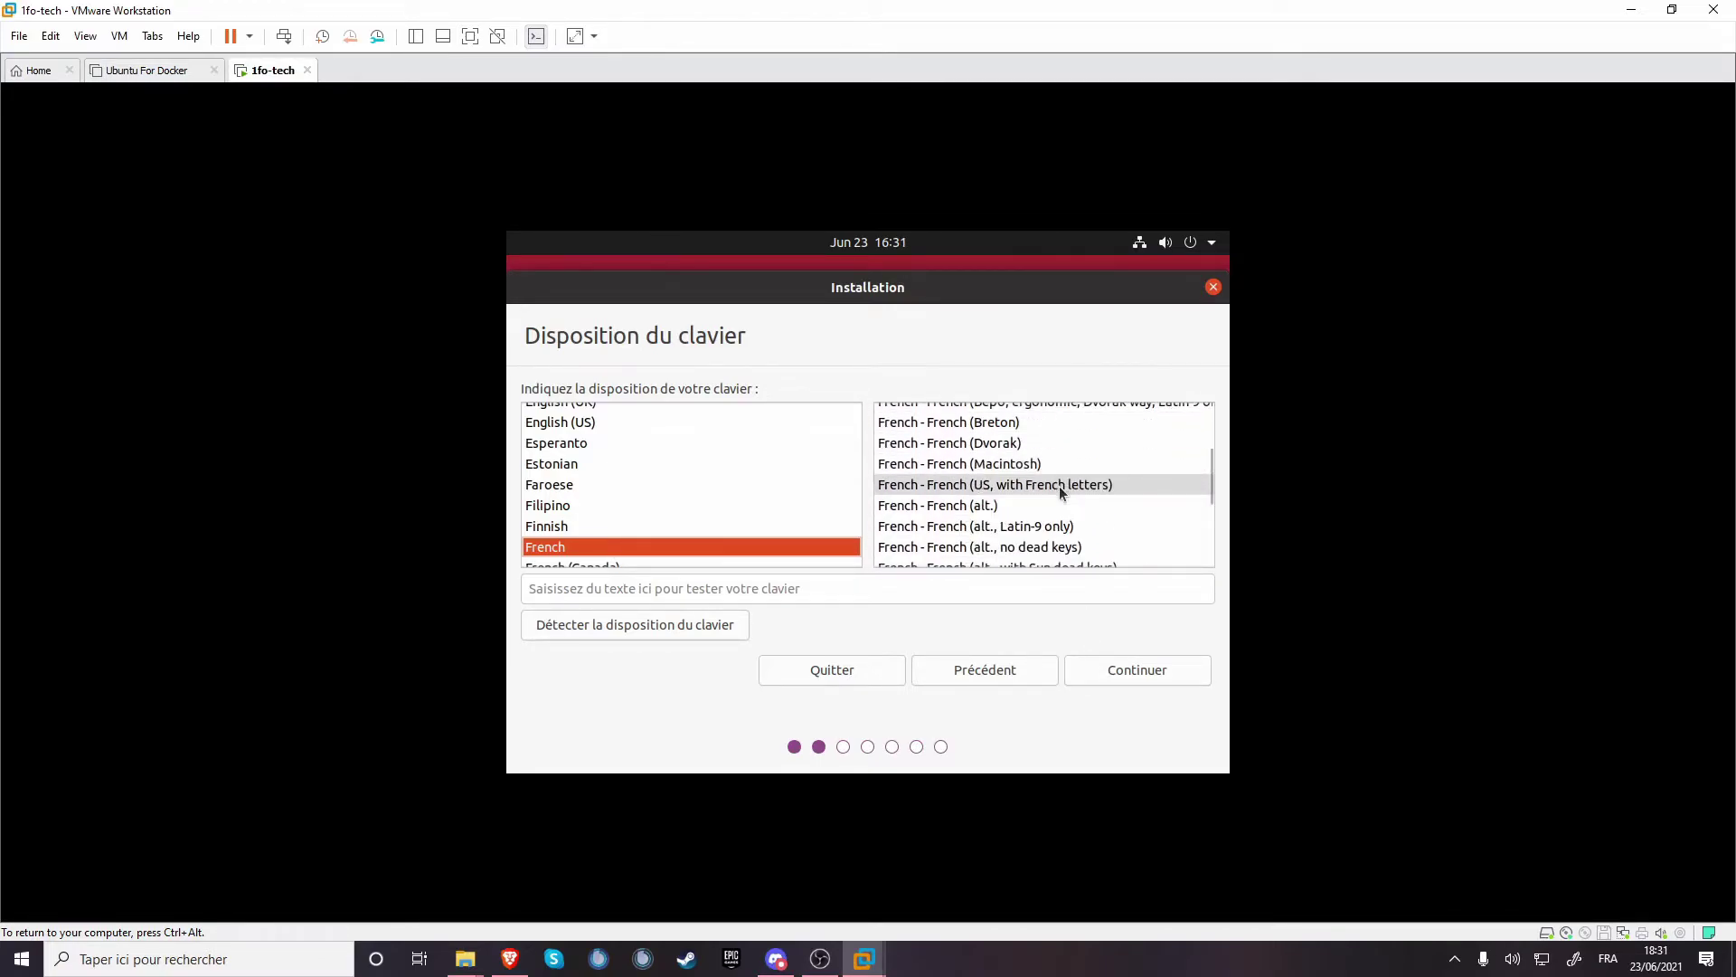
scroll(1060, 486, down, 2)
click(1058, 474)
click(1111, 673)
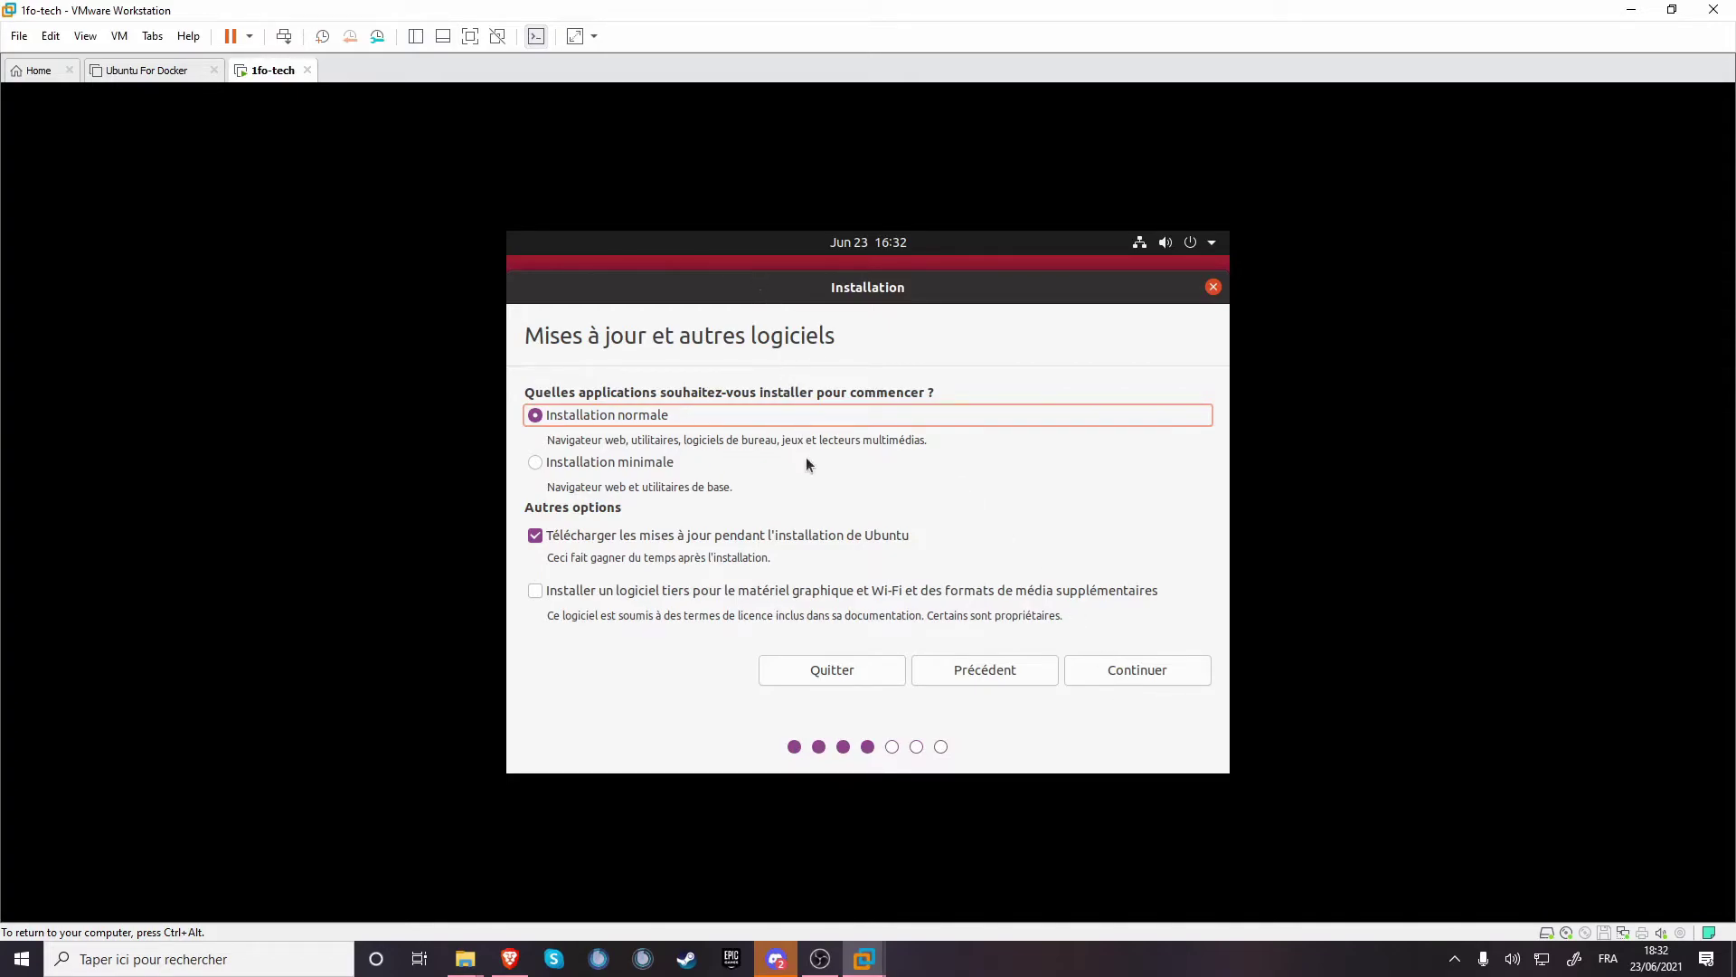
Step: Keep the normal installation with updates downloaded during setup, and confirm erasing the disk to install Ubuntu
click(1098, 666)
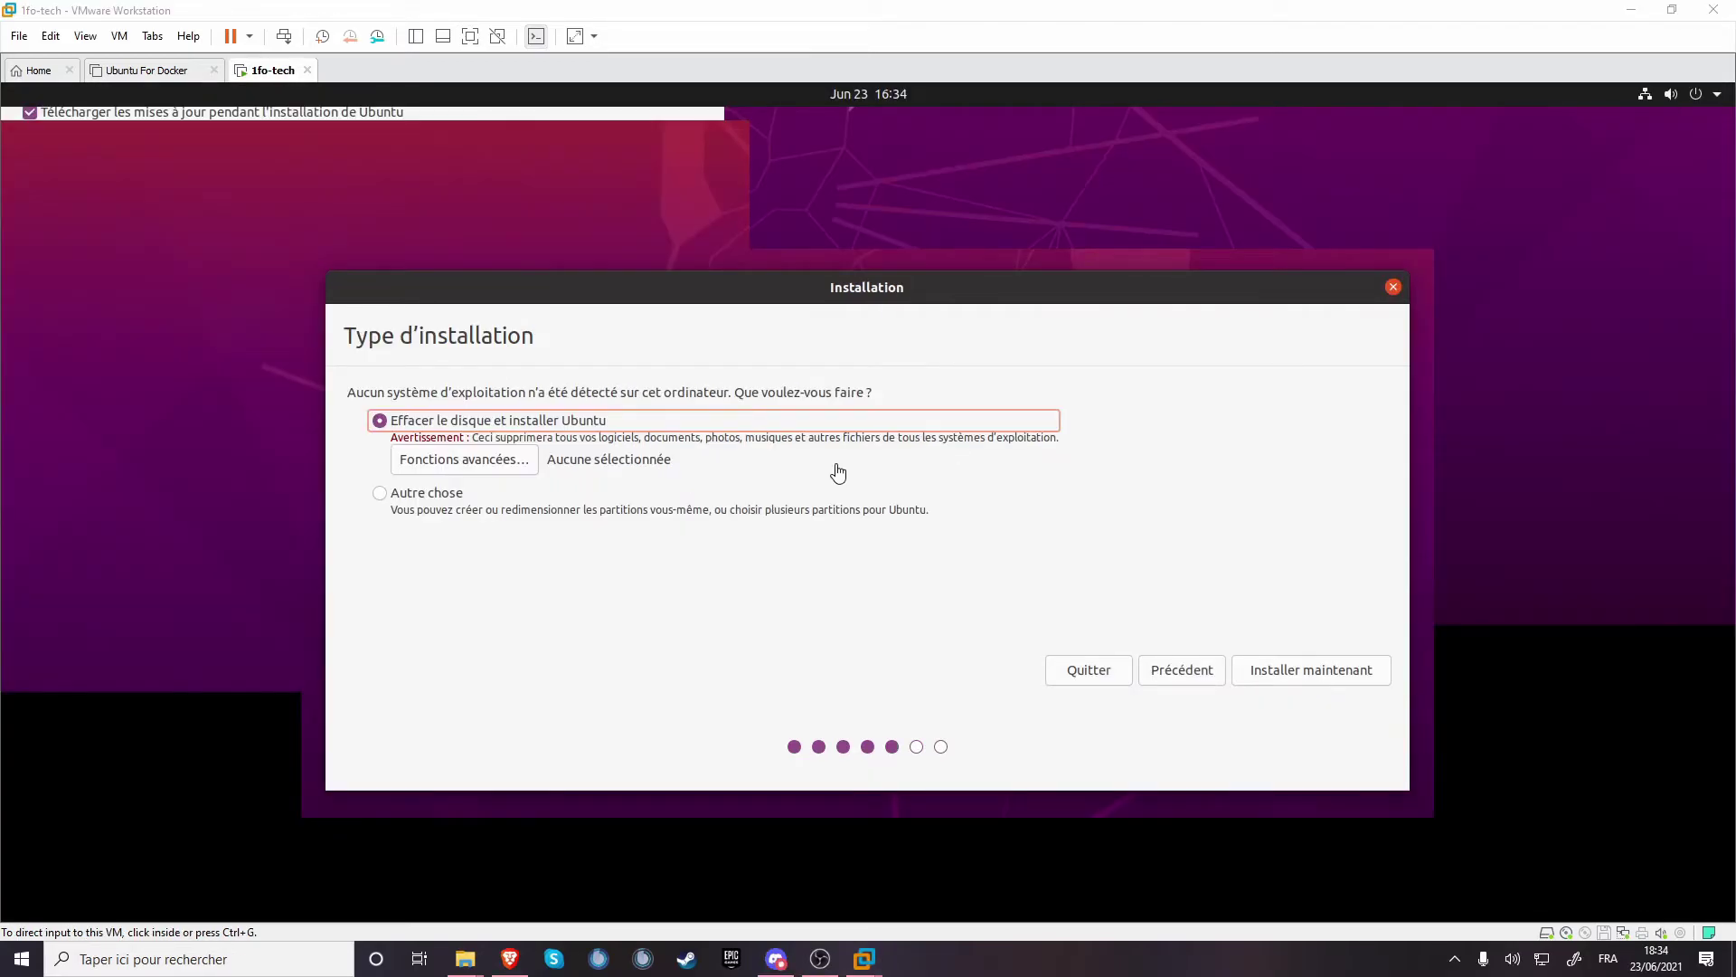
click(837, 457)
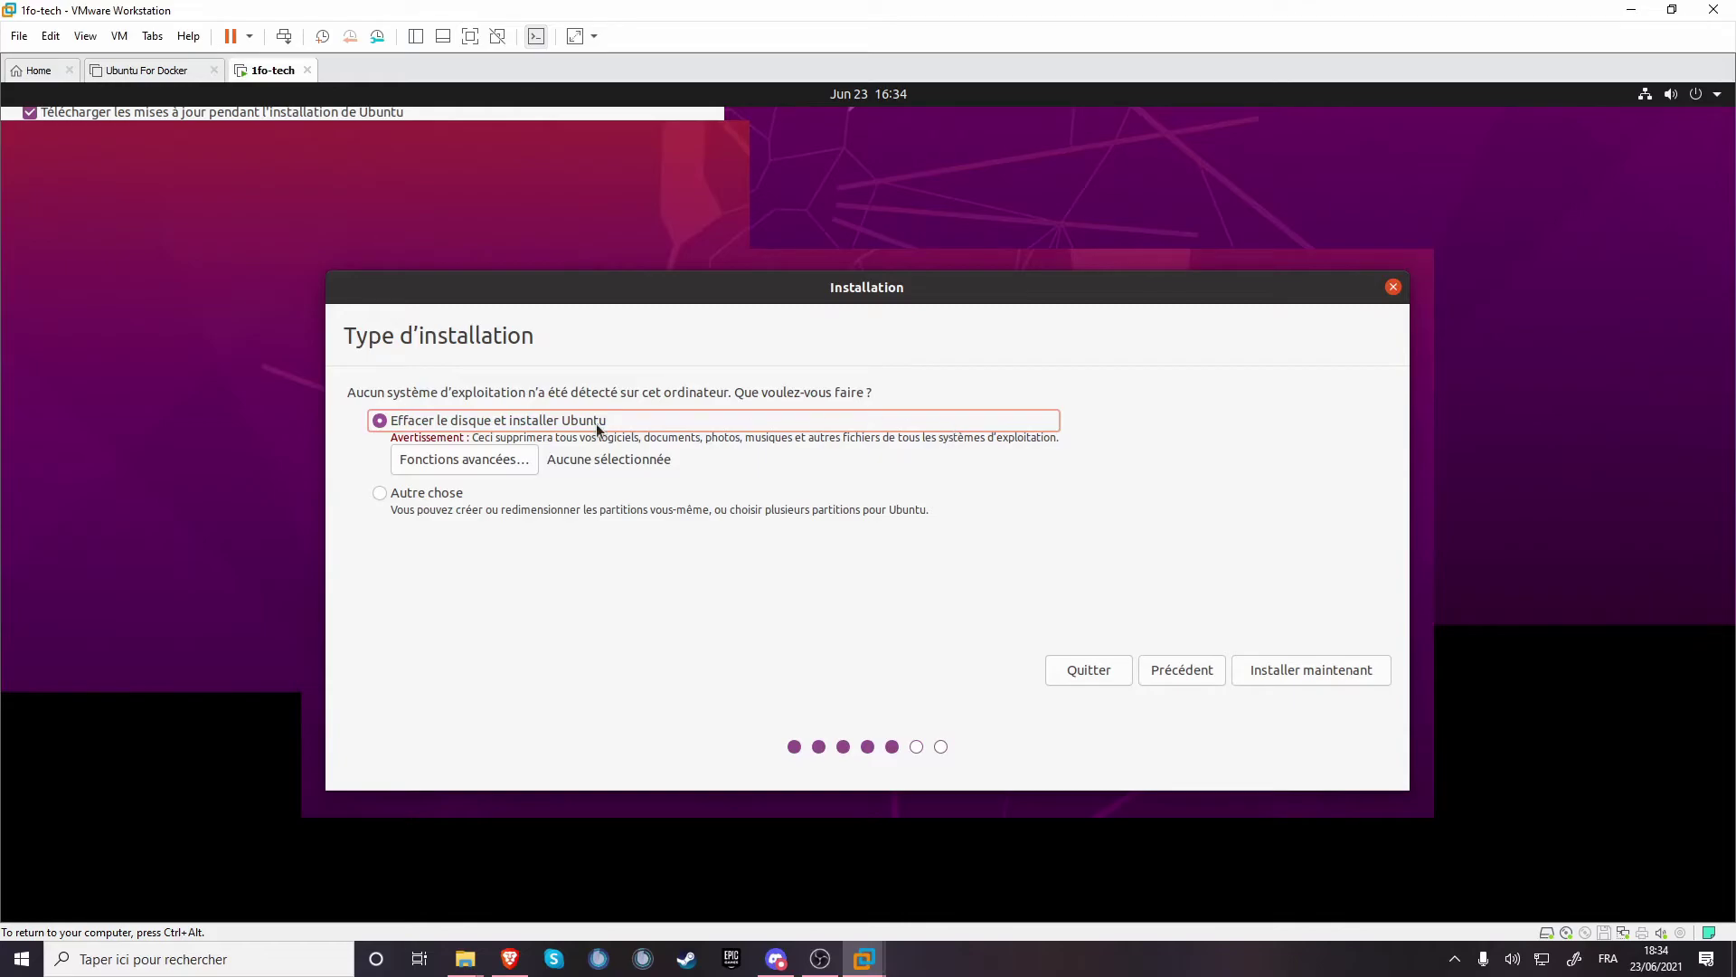
click(1337, 671)
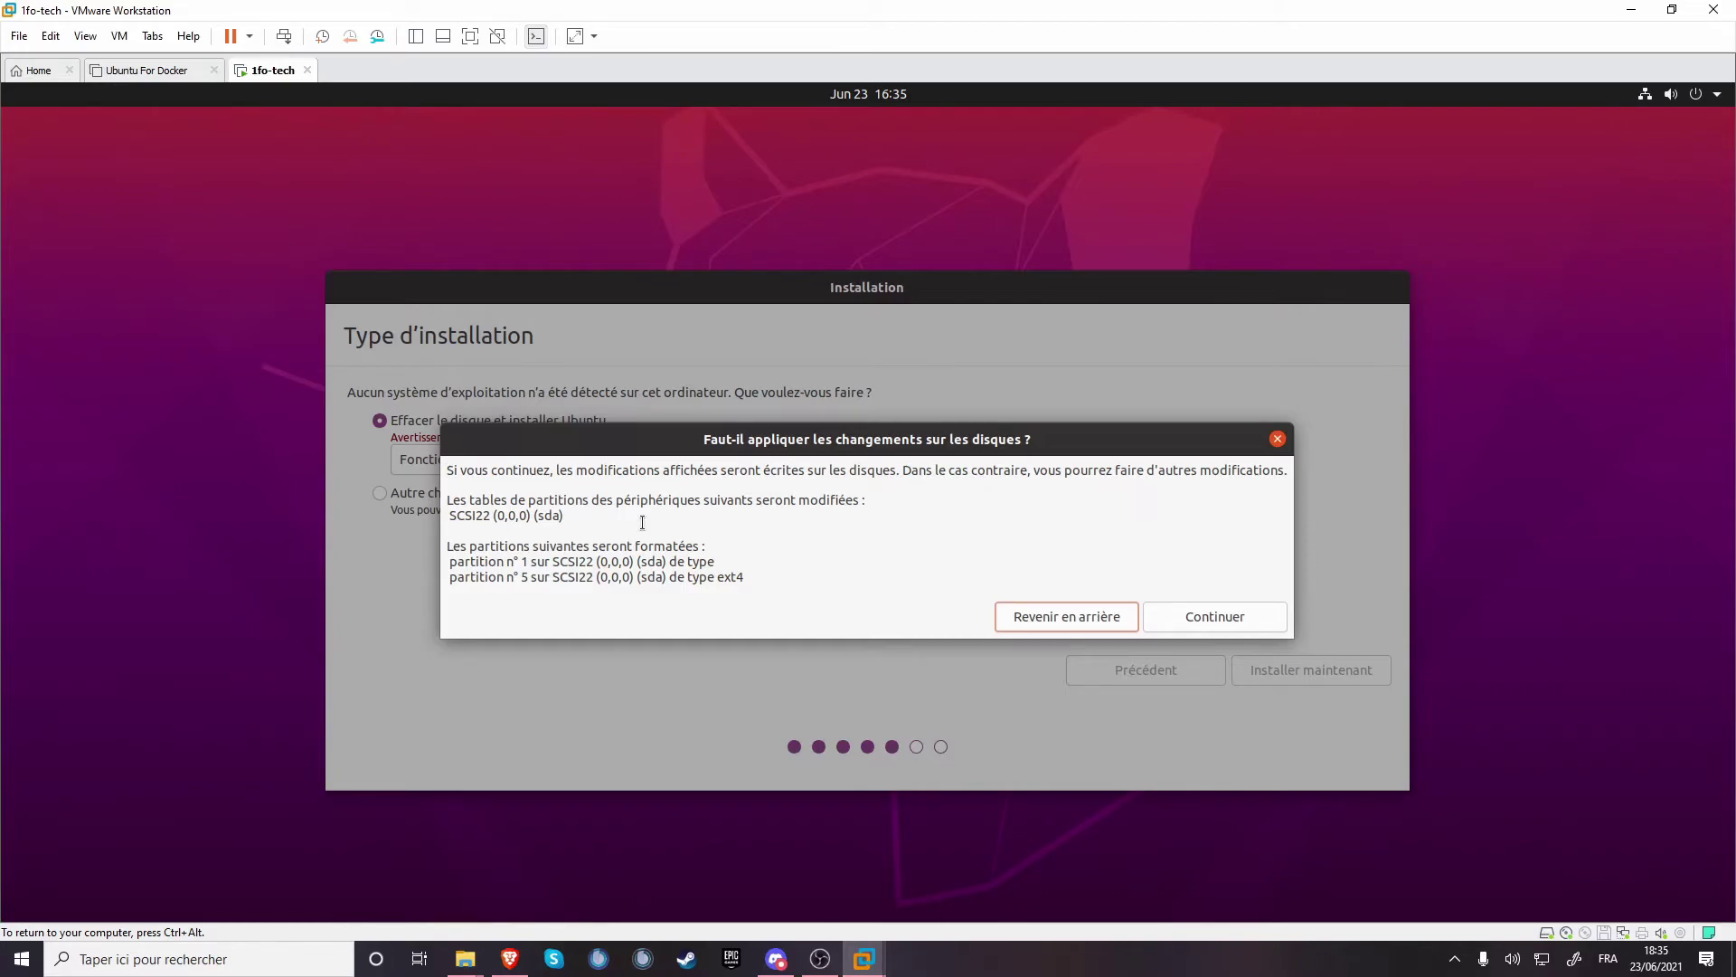
drag(743, 440, 734, 397)
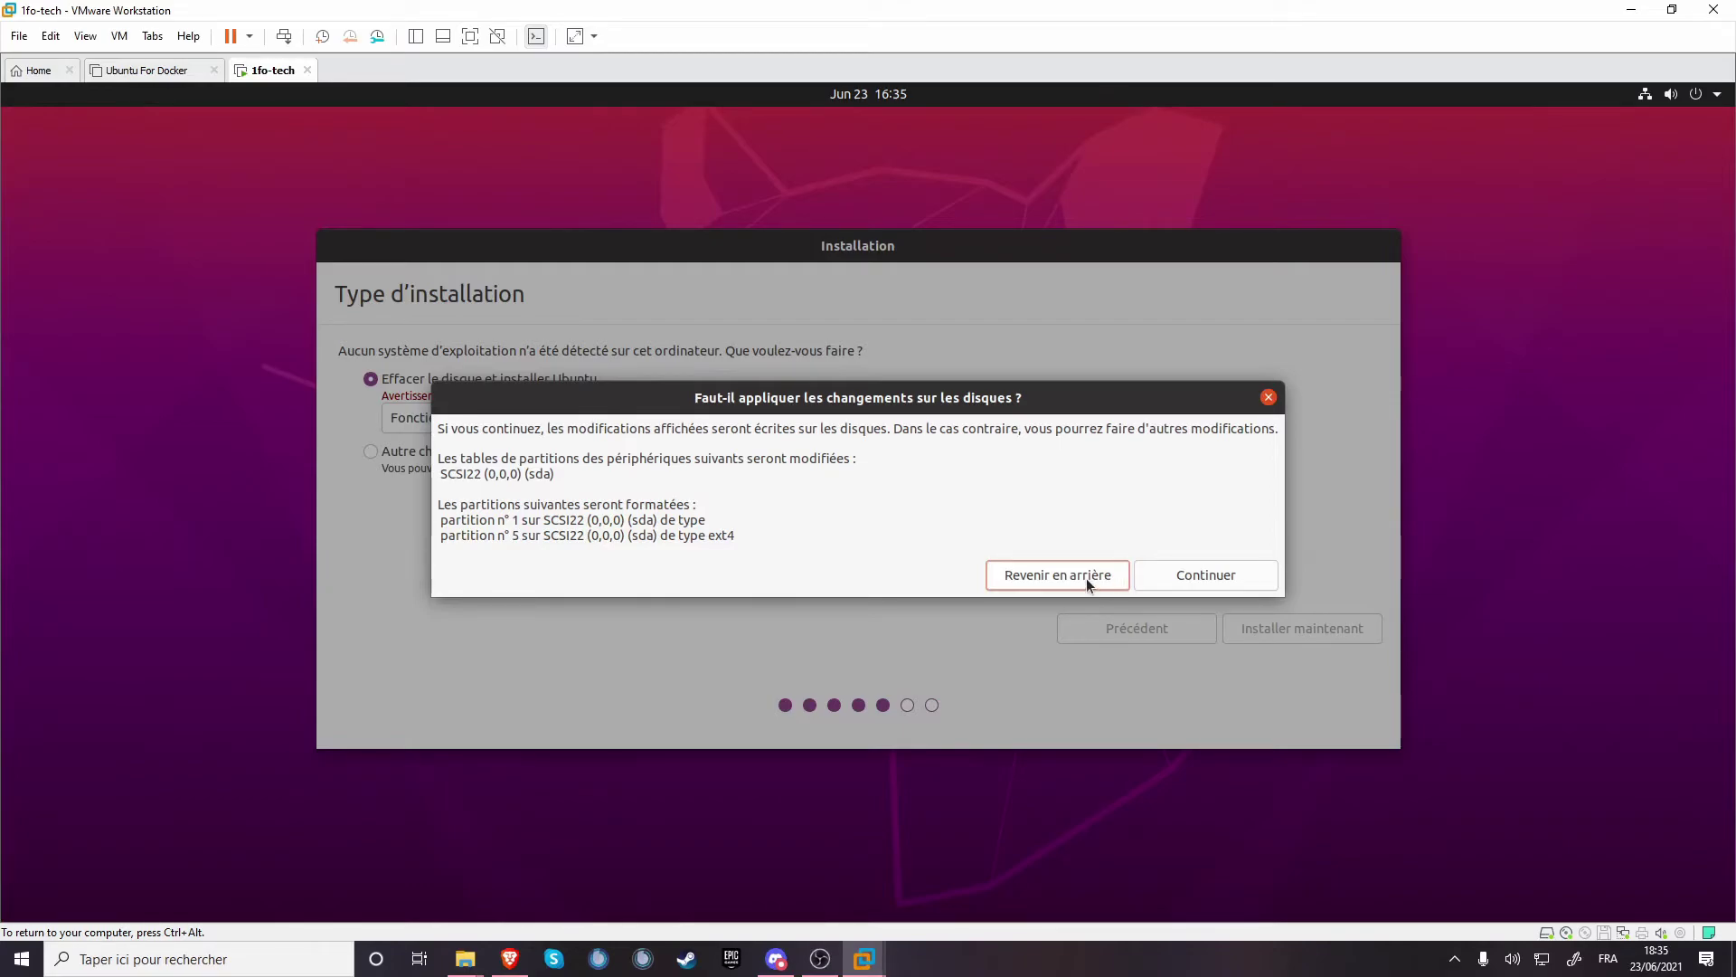
click(1163, 580)
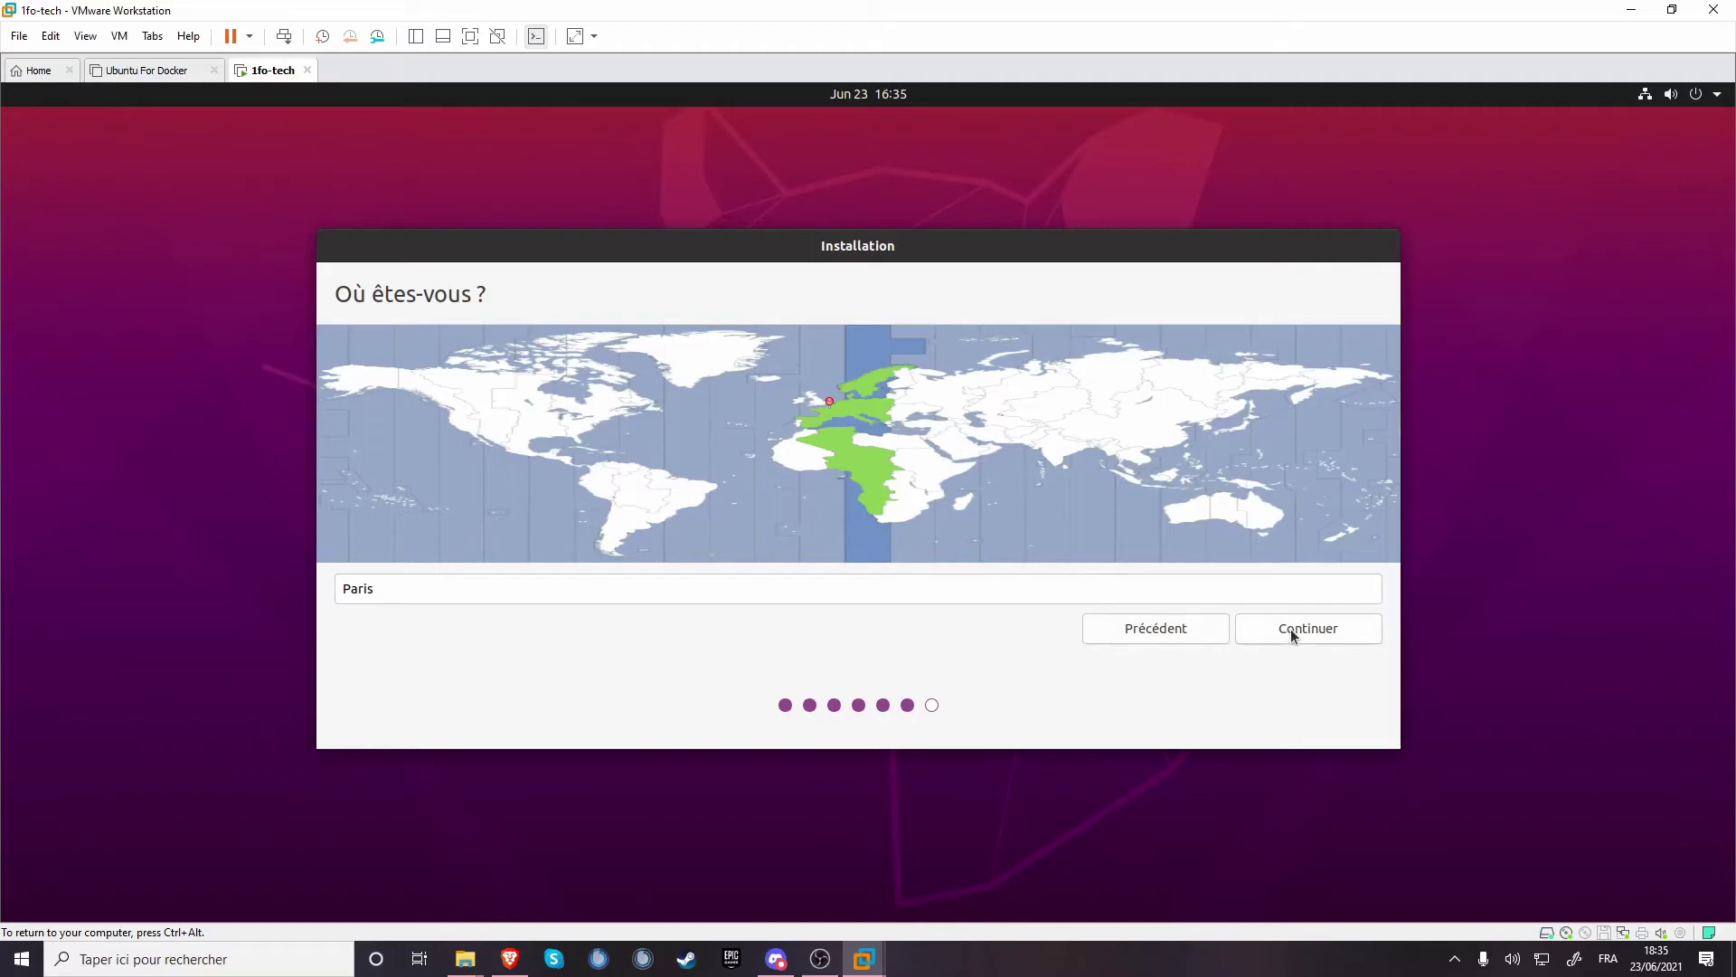
Step: Accept Paris as the location and submit the user account details, requiring the password at login
click(1292, 633)
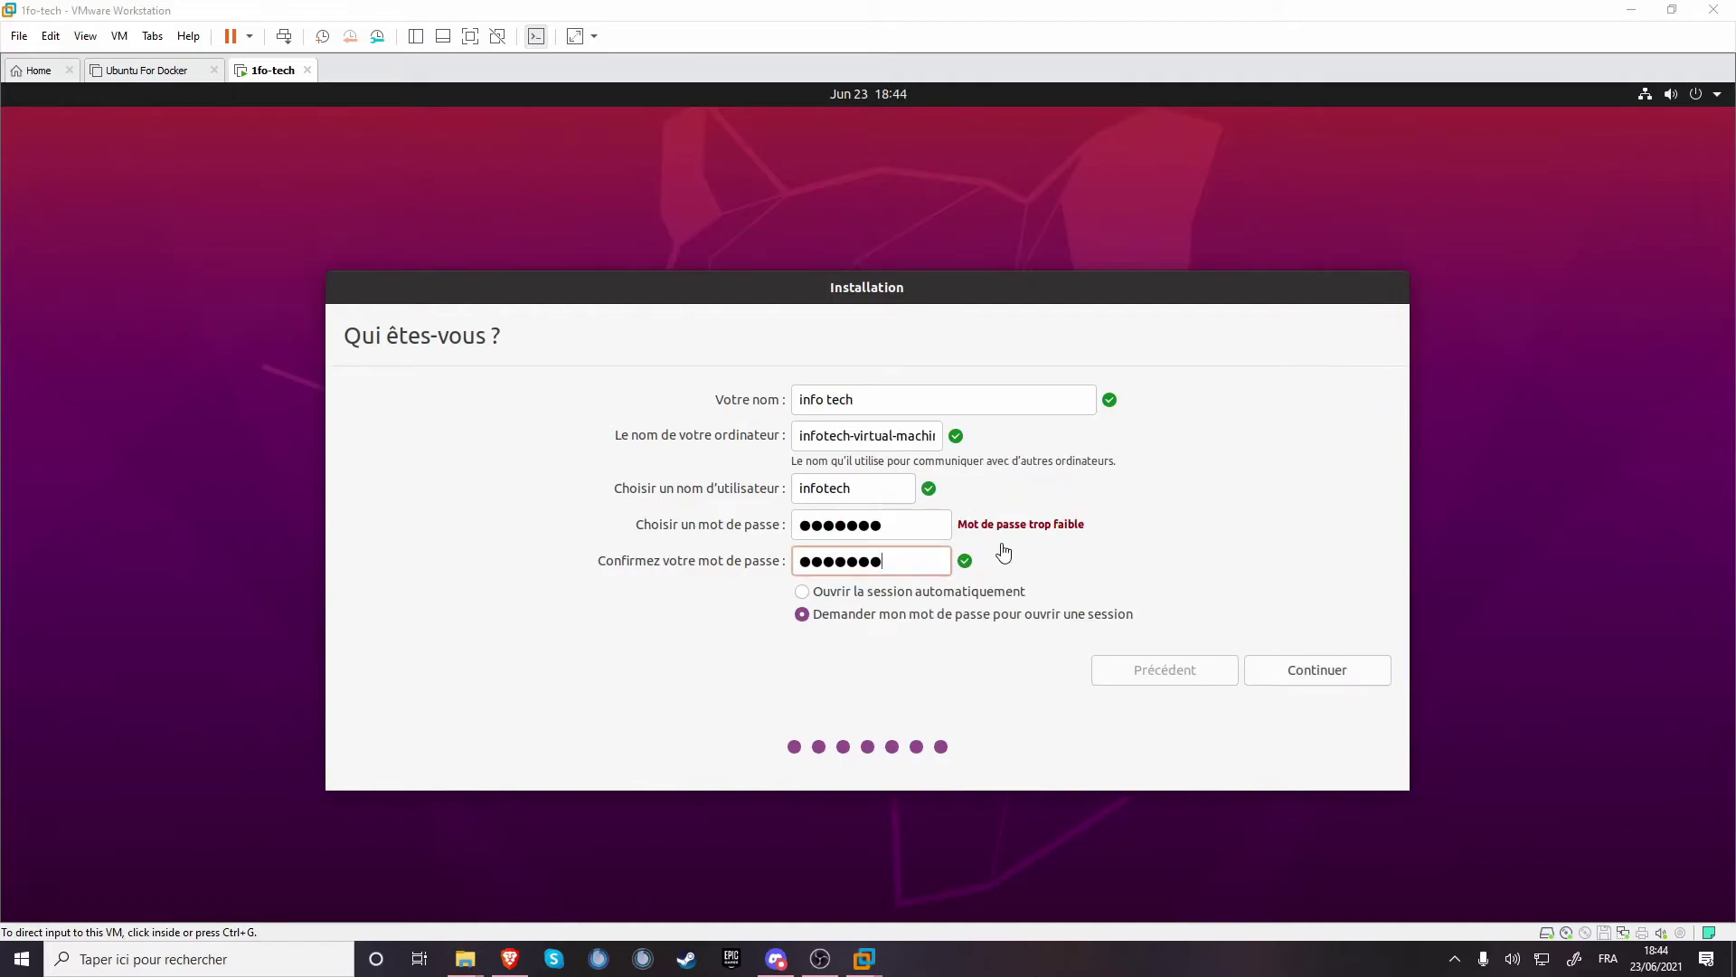
click(1254, 675)
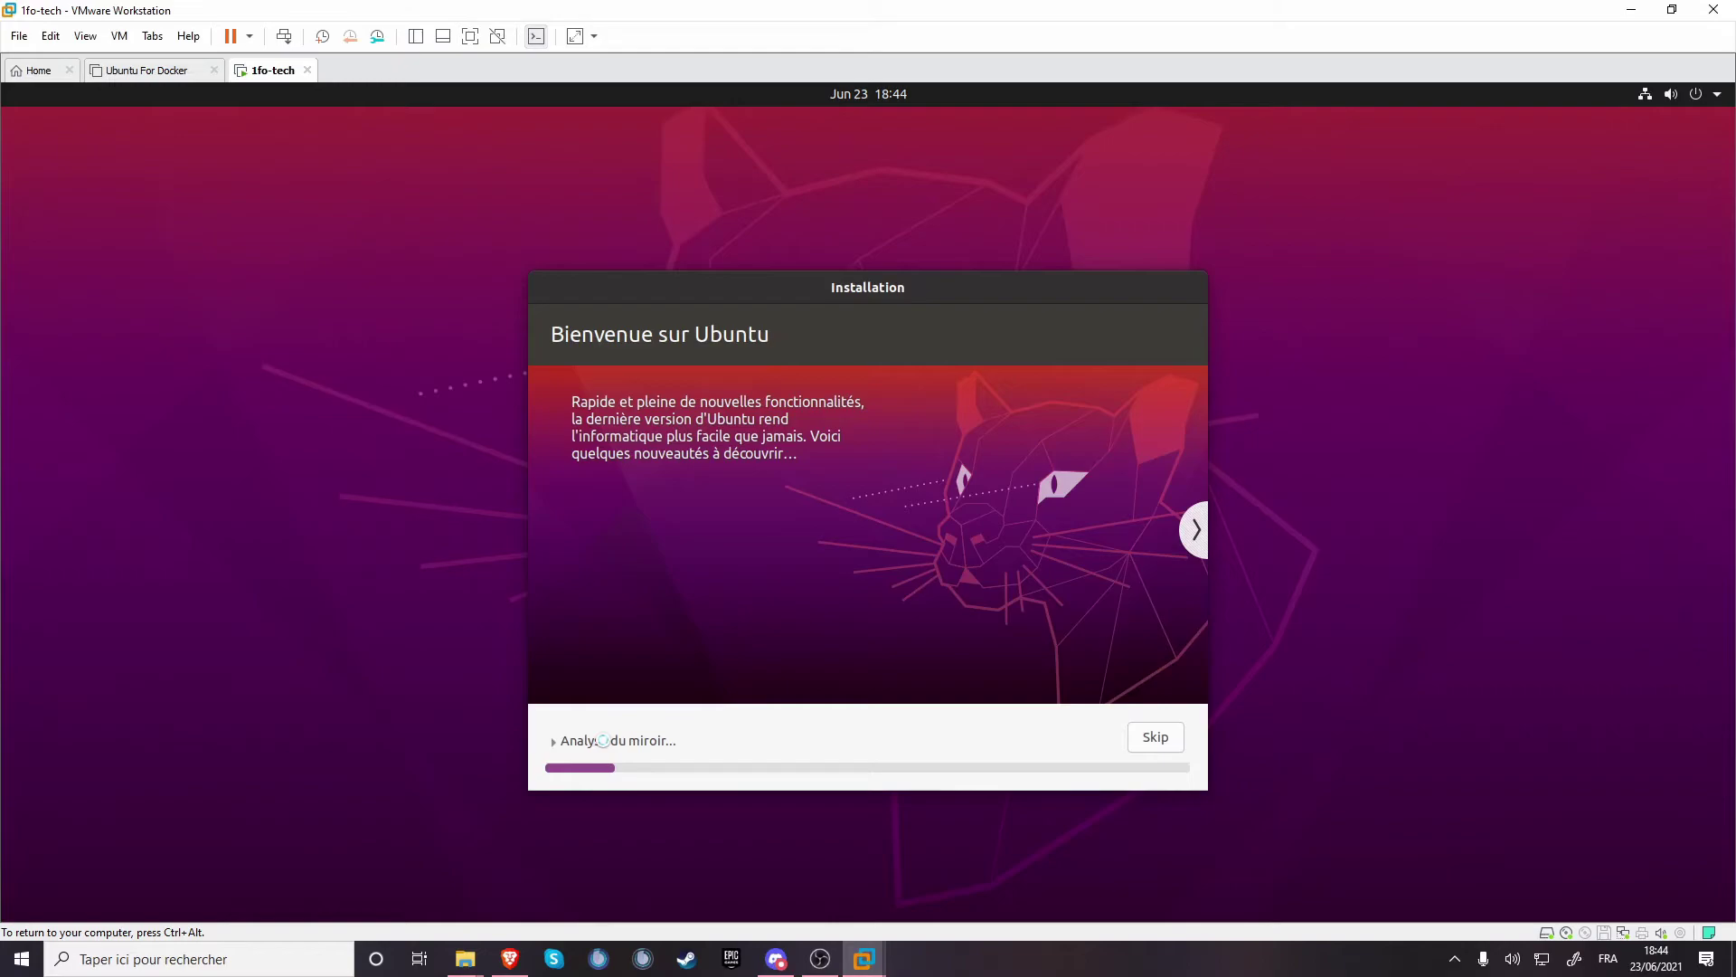
Step: Restart the virtual machine once the Ubuntu installation has finished and continue past the installation medium removal prompt
key(ctrl+alt)
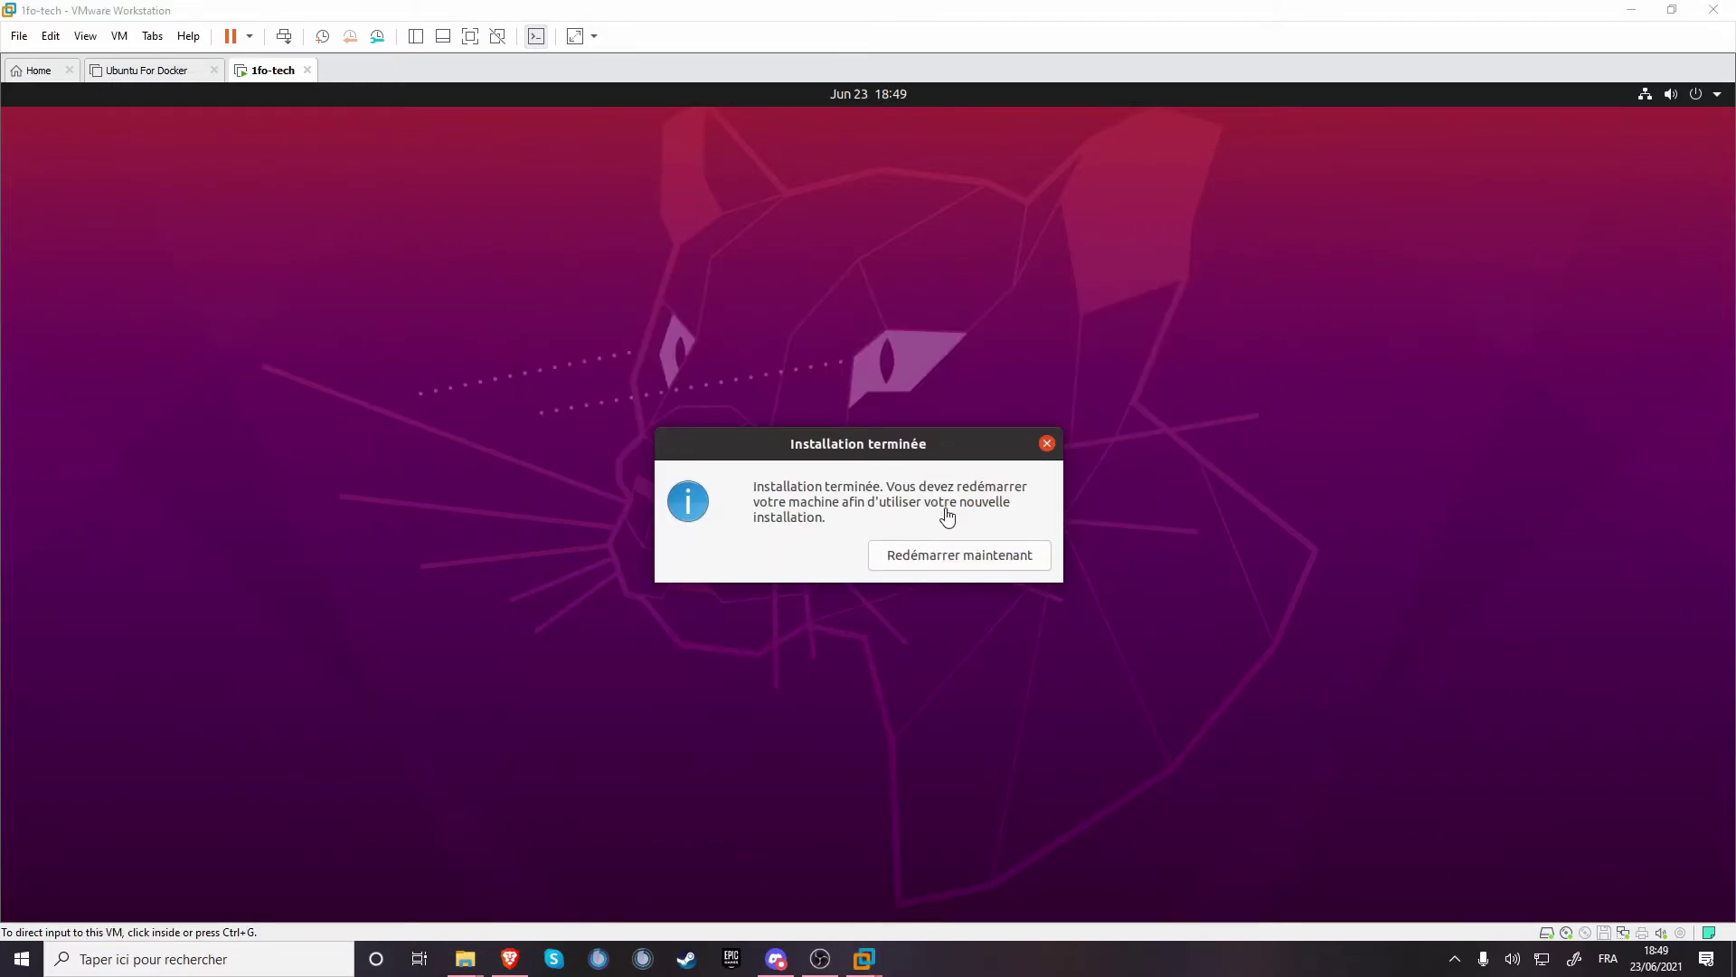
click(942, 504)
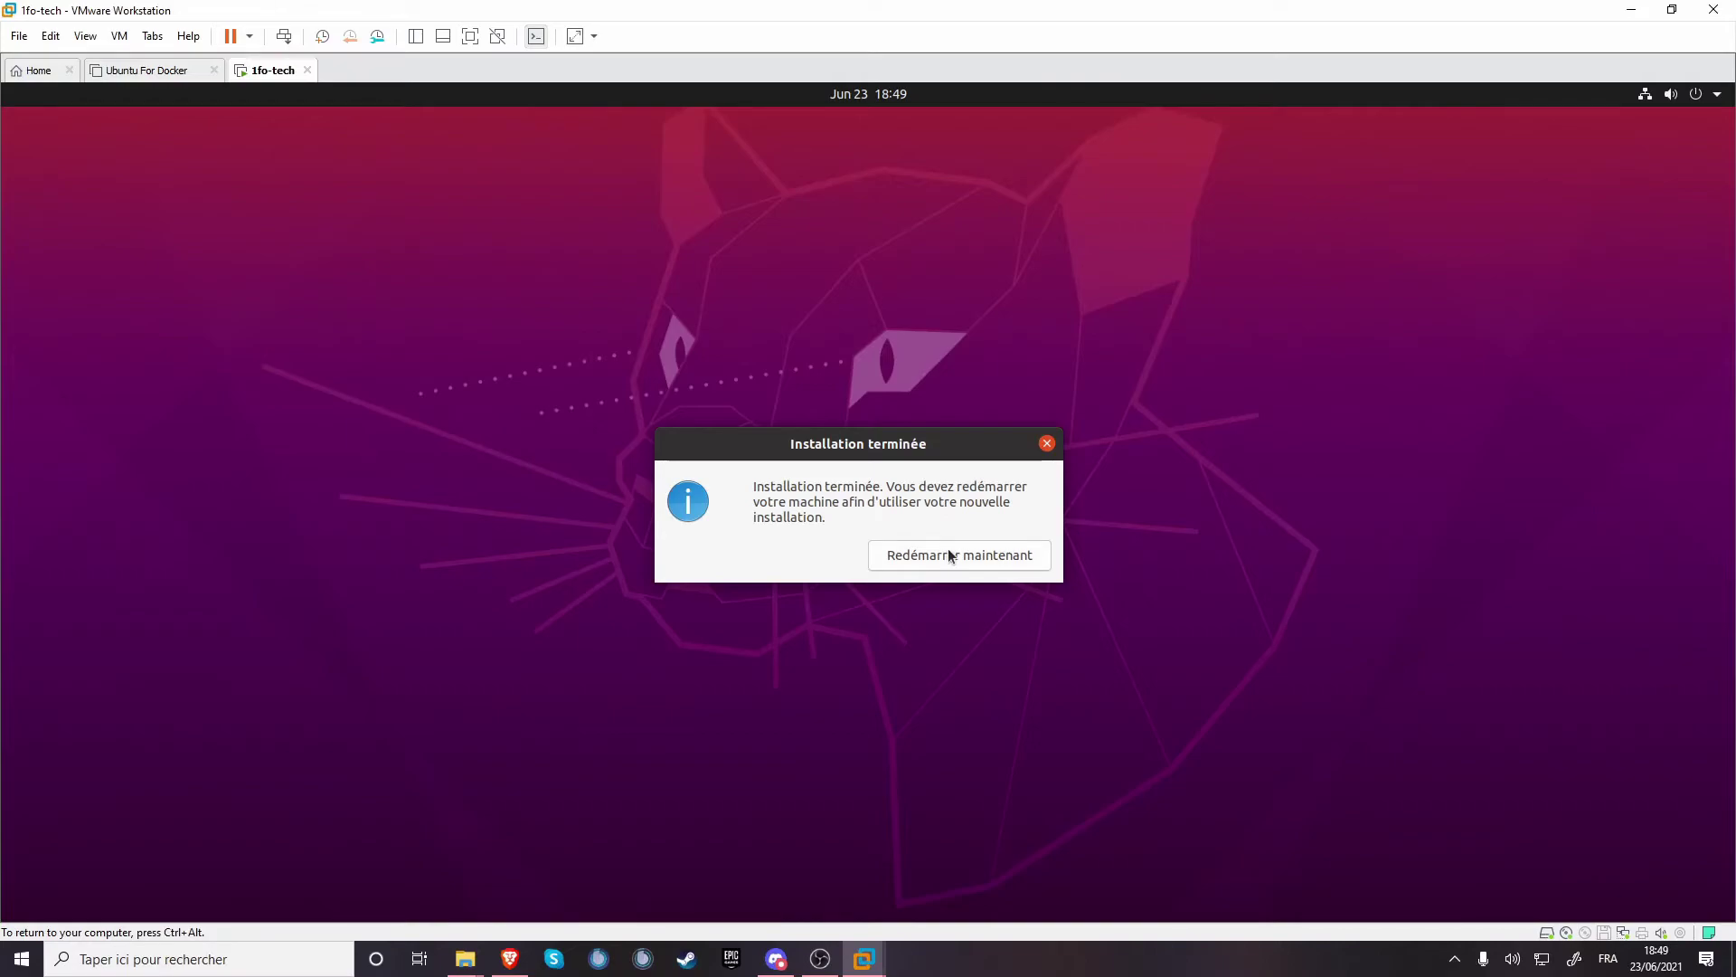
click(948, 549)
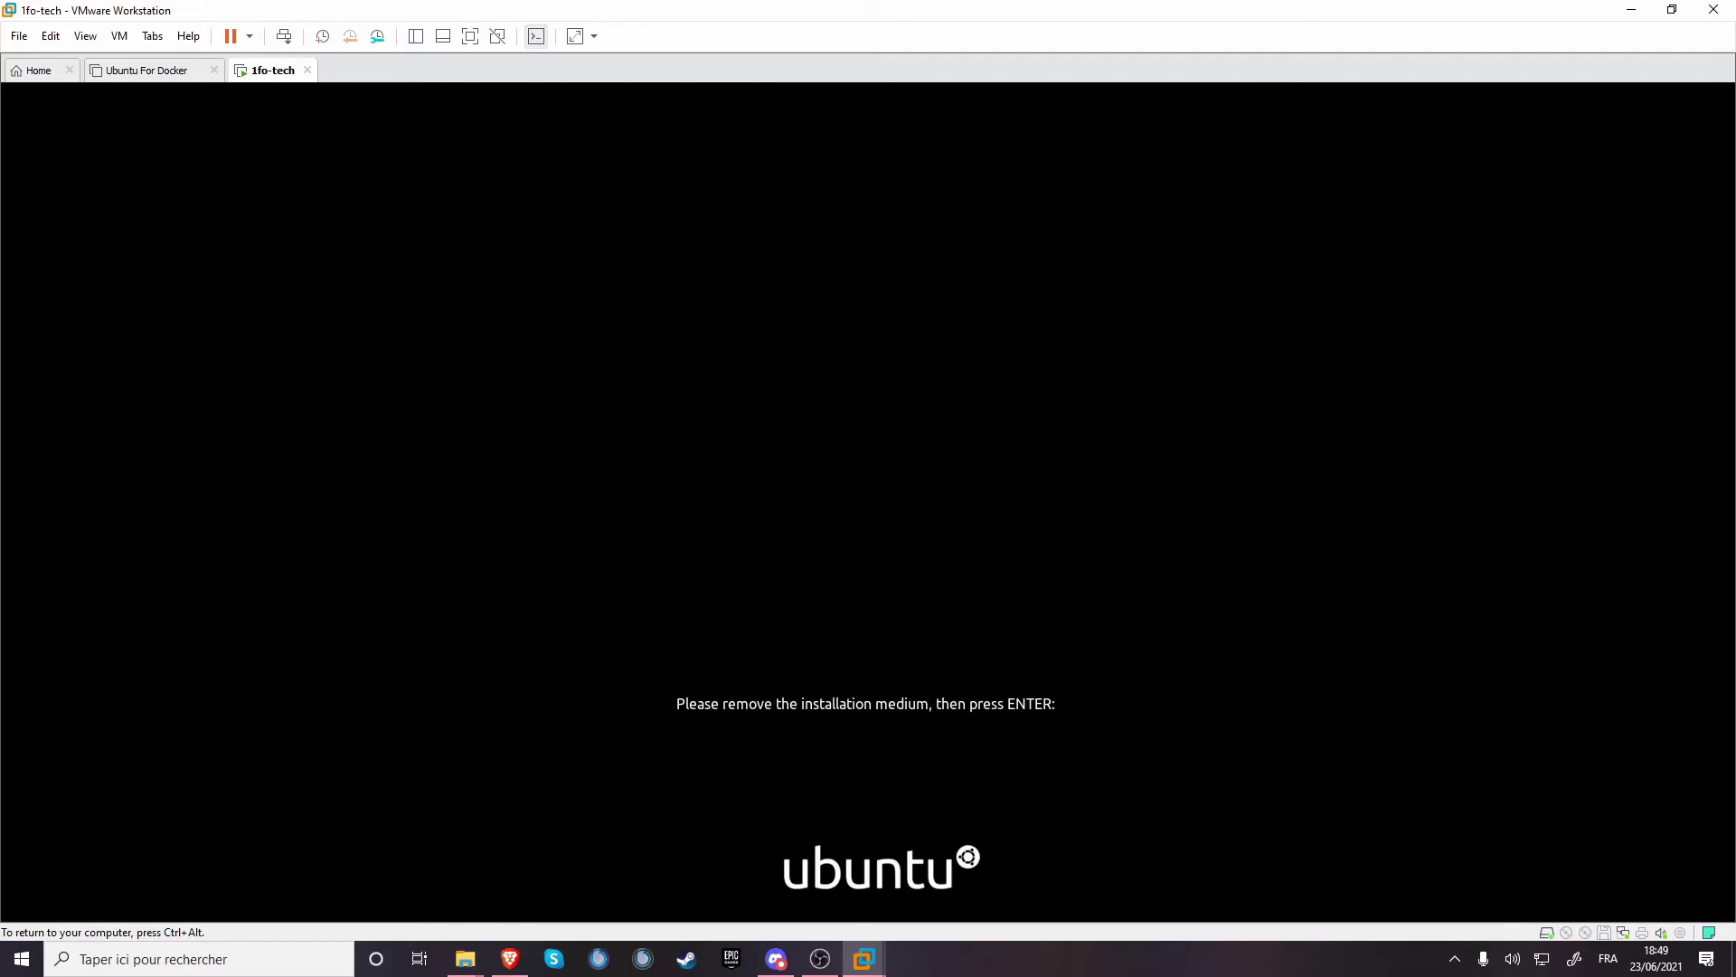
key(Return)
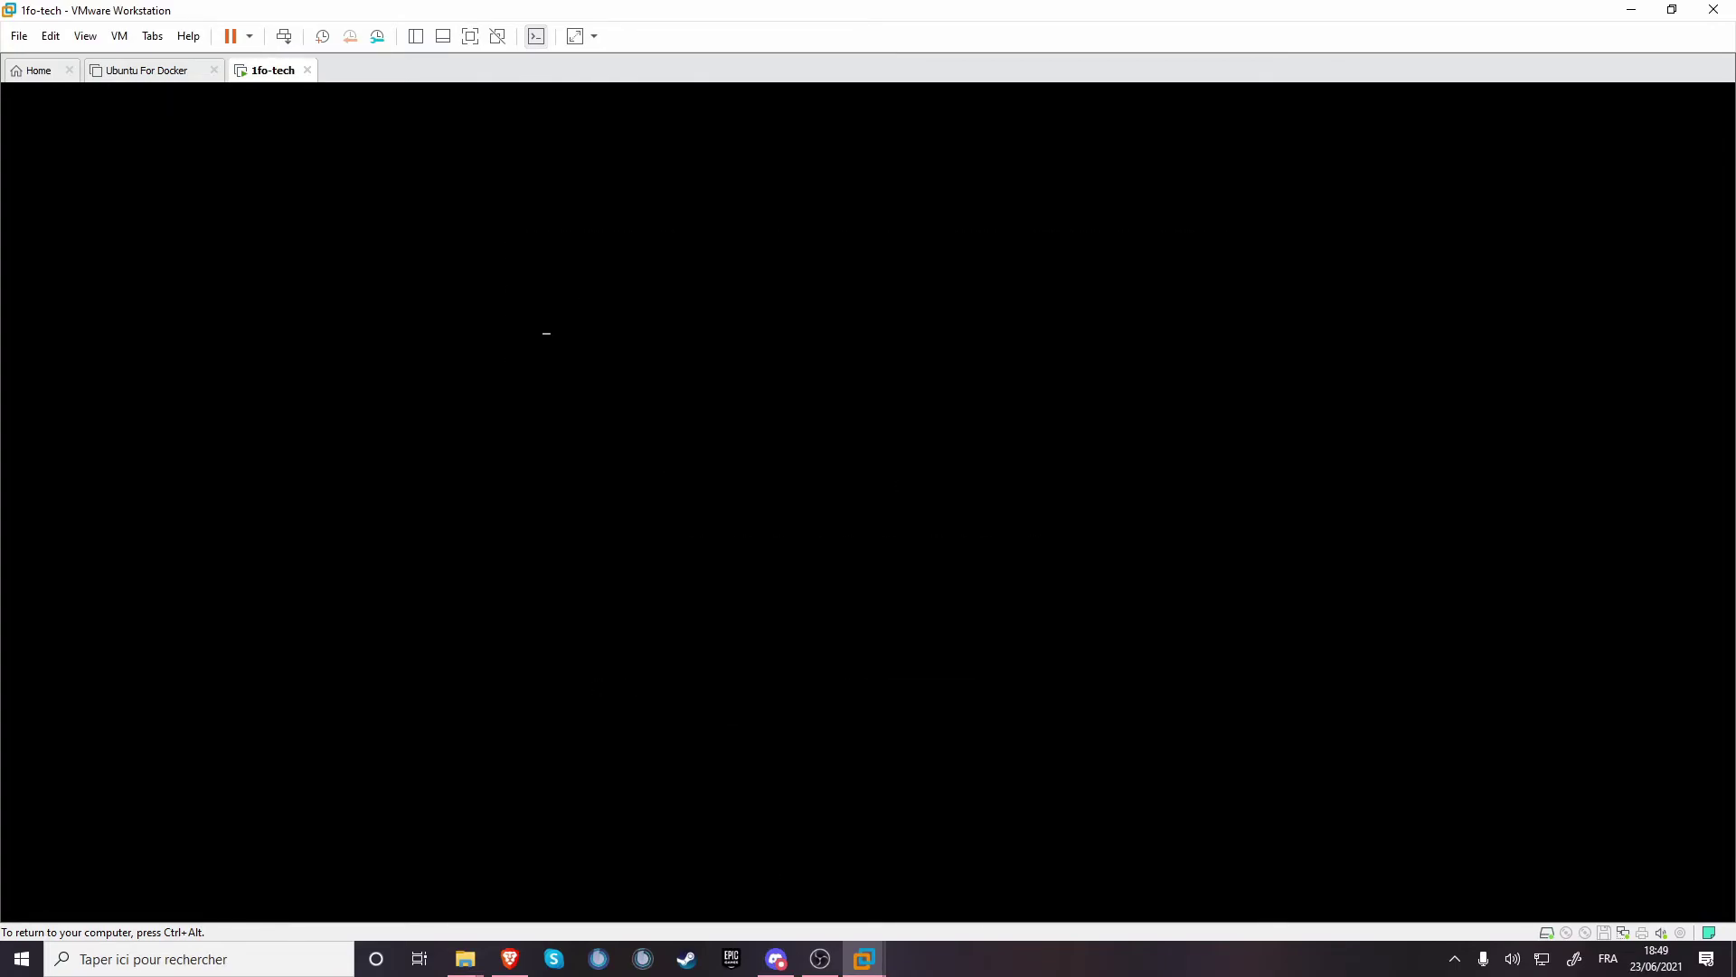
key(ctrl+alt)
click(1034, 966)
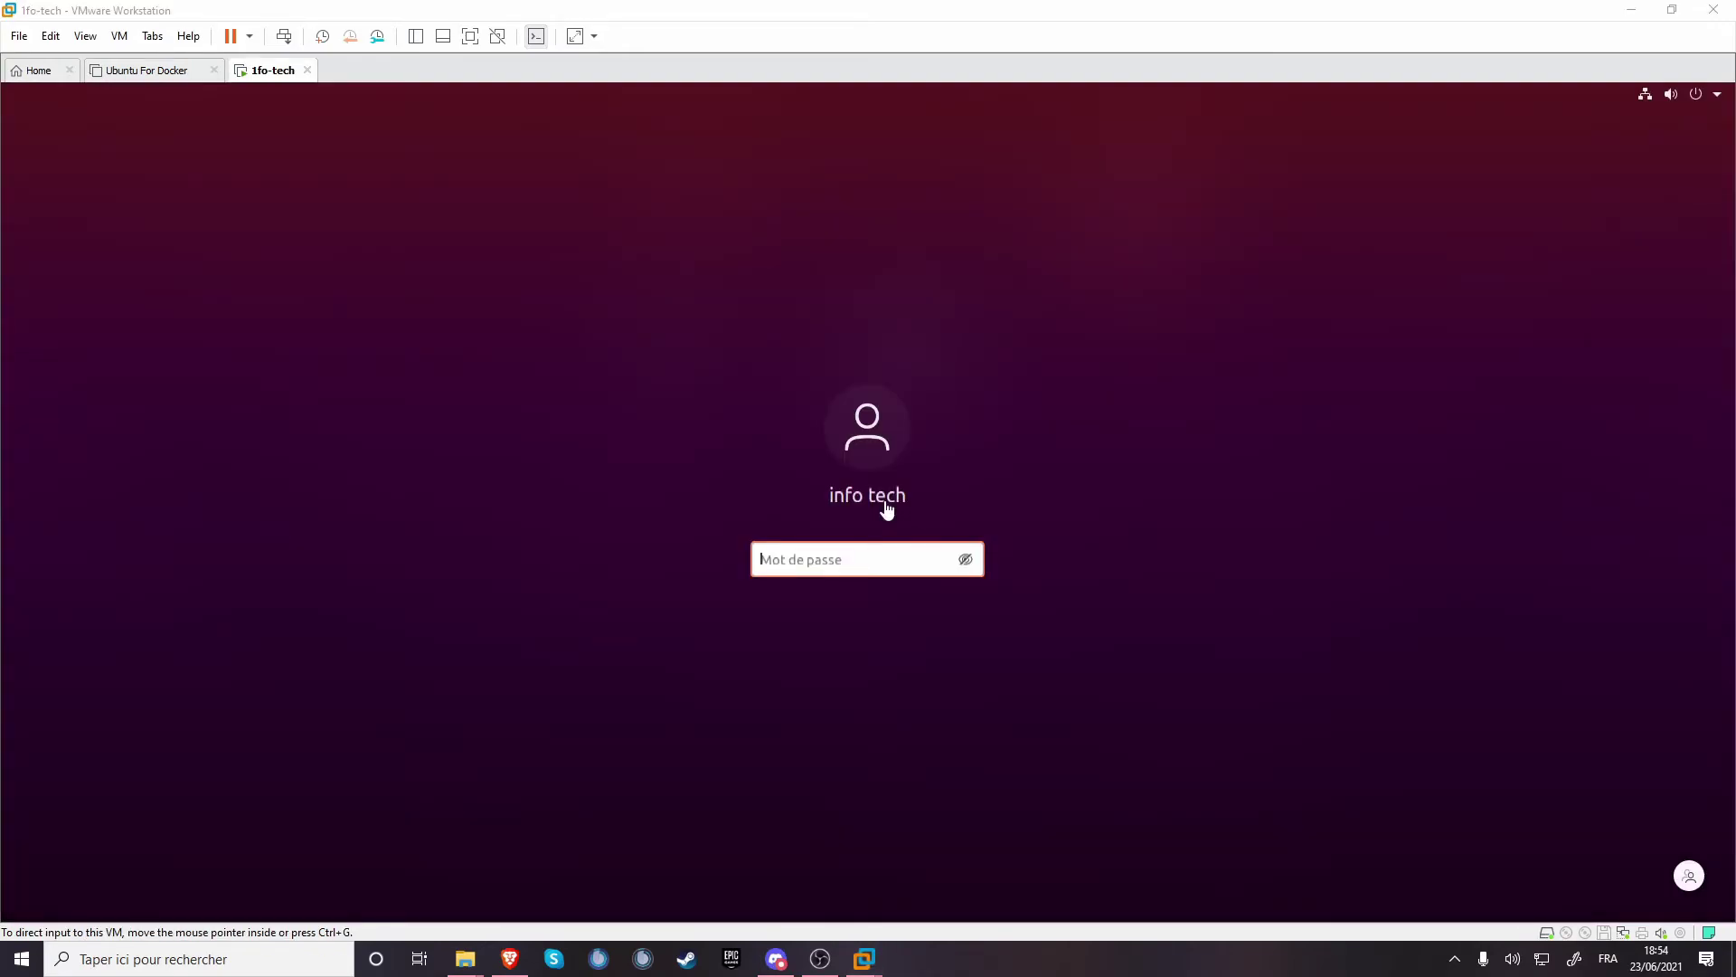
Step: Log in to the new Ubuntu account by entering its password
click(855, 558)
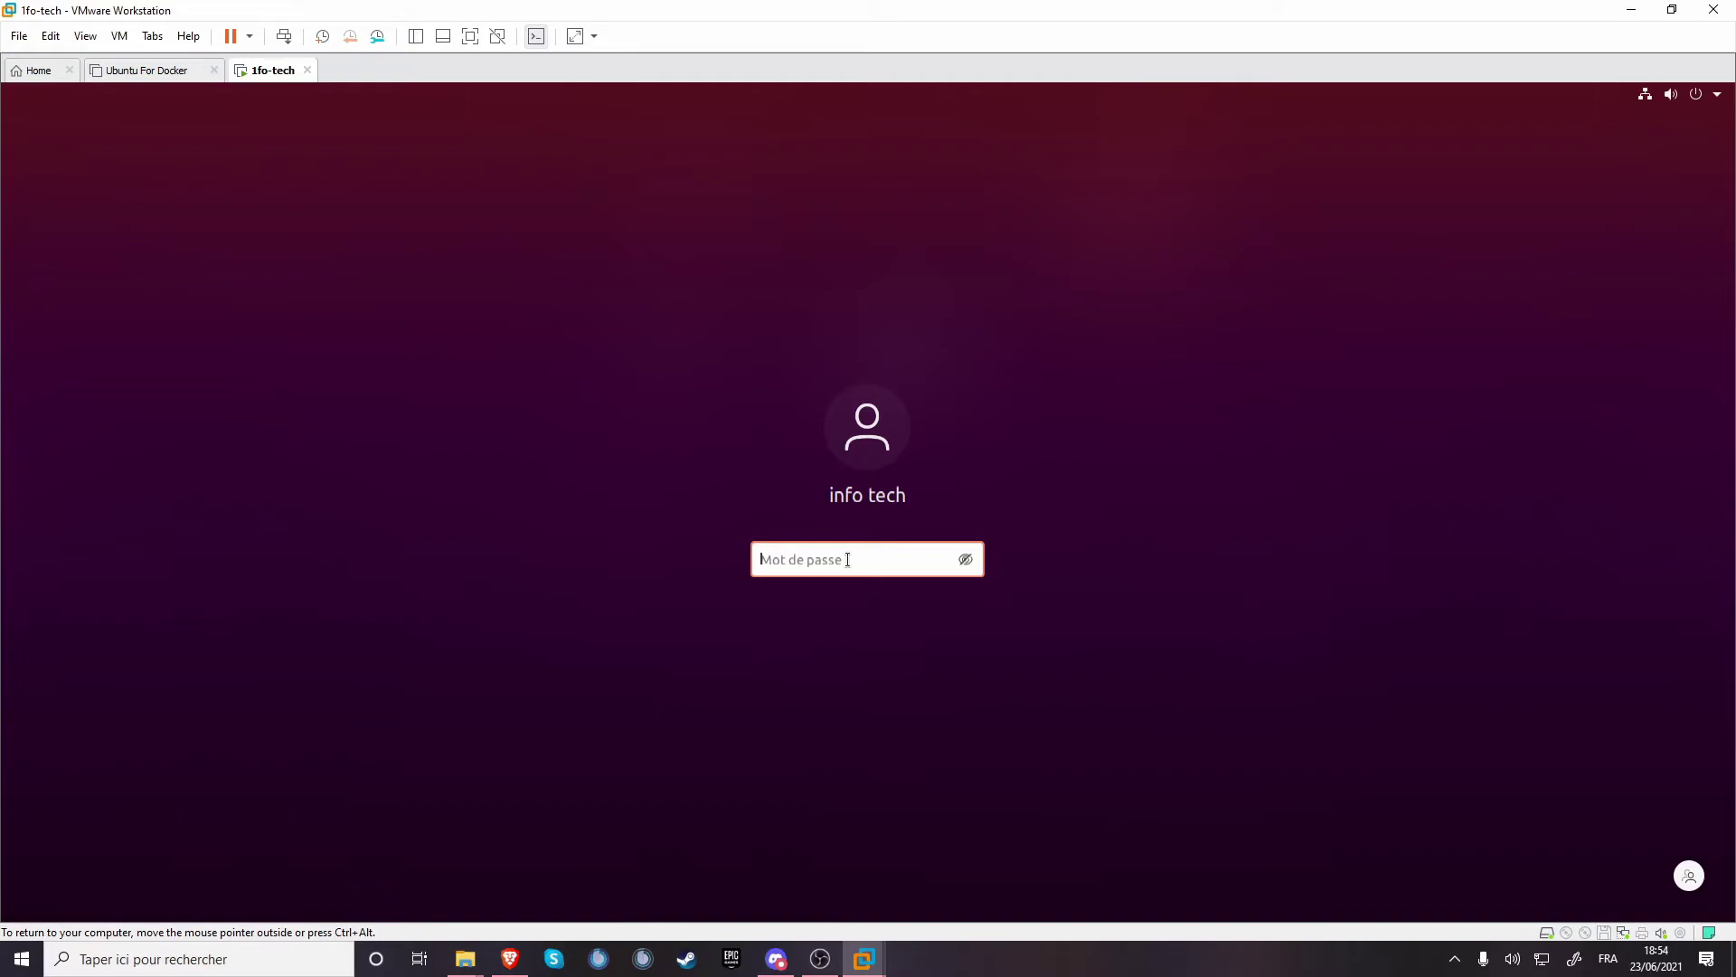
text(*******)
key(Return)
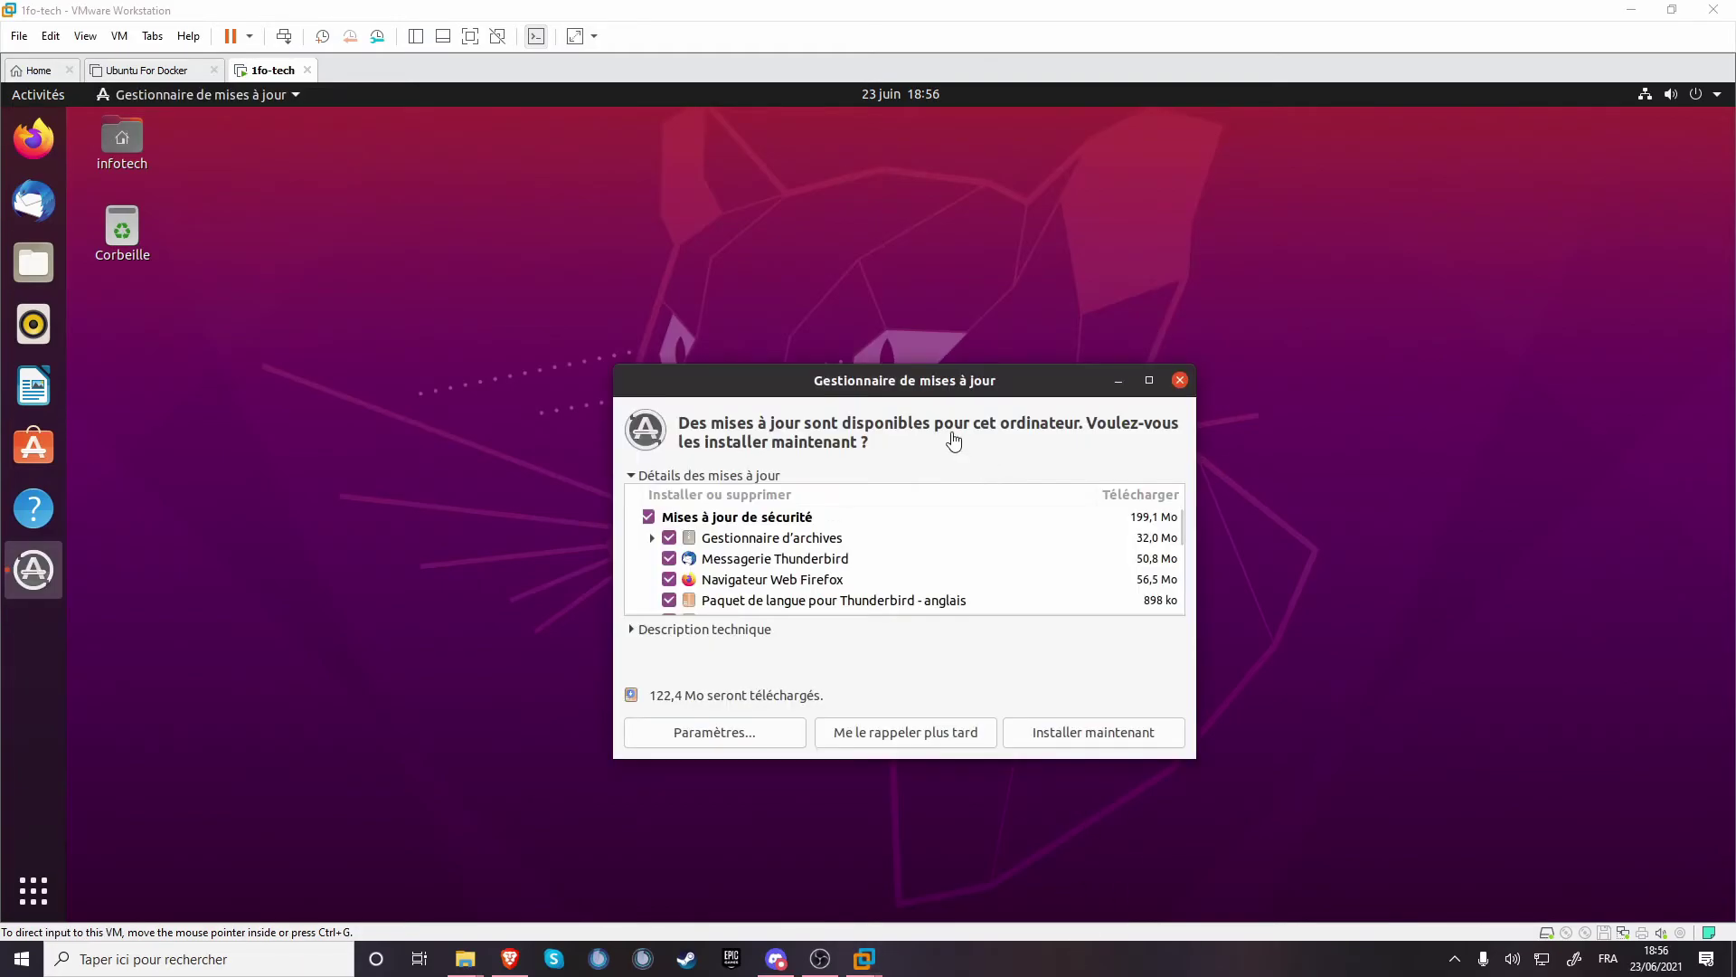
Step: Search Ubuntu's applications for cmd, open Terminal and move its window nearer the middle of the desktop
click(946, 421)
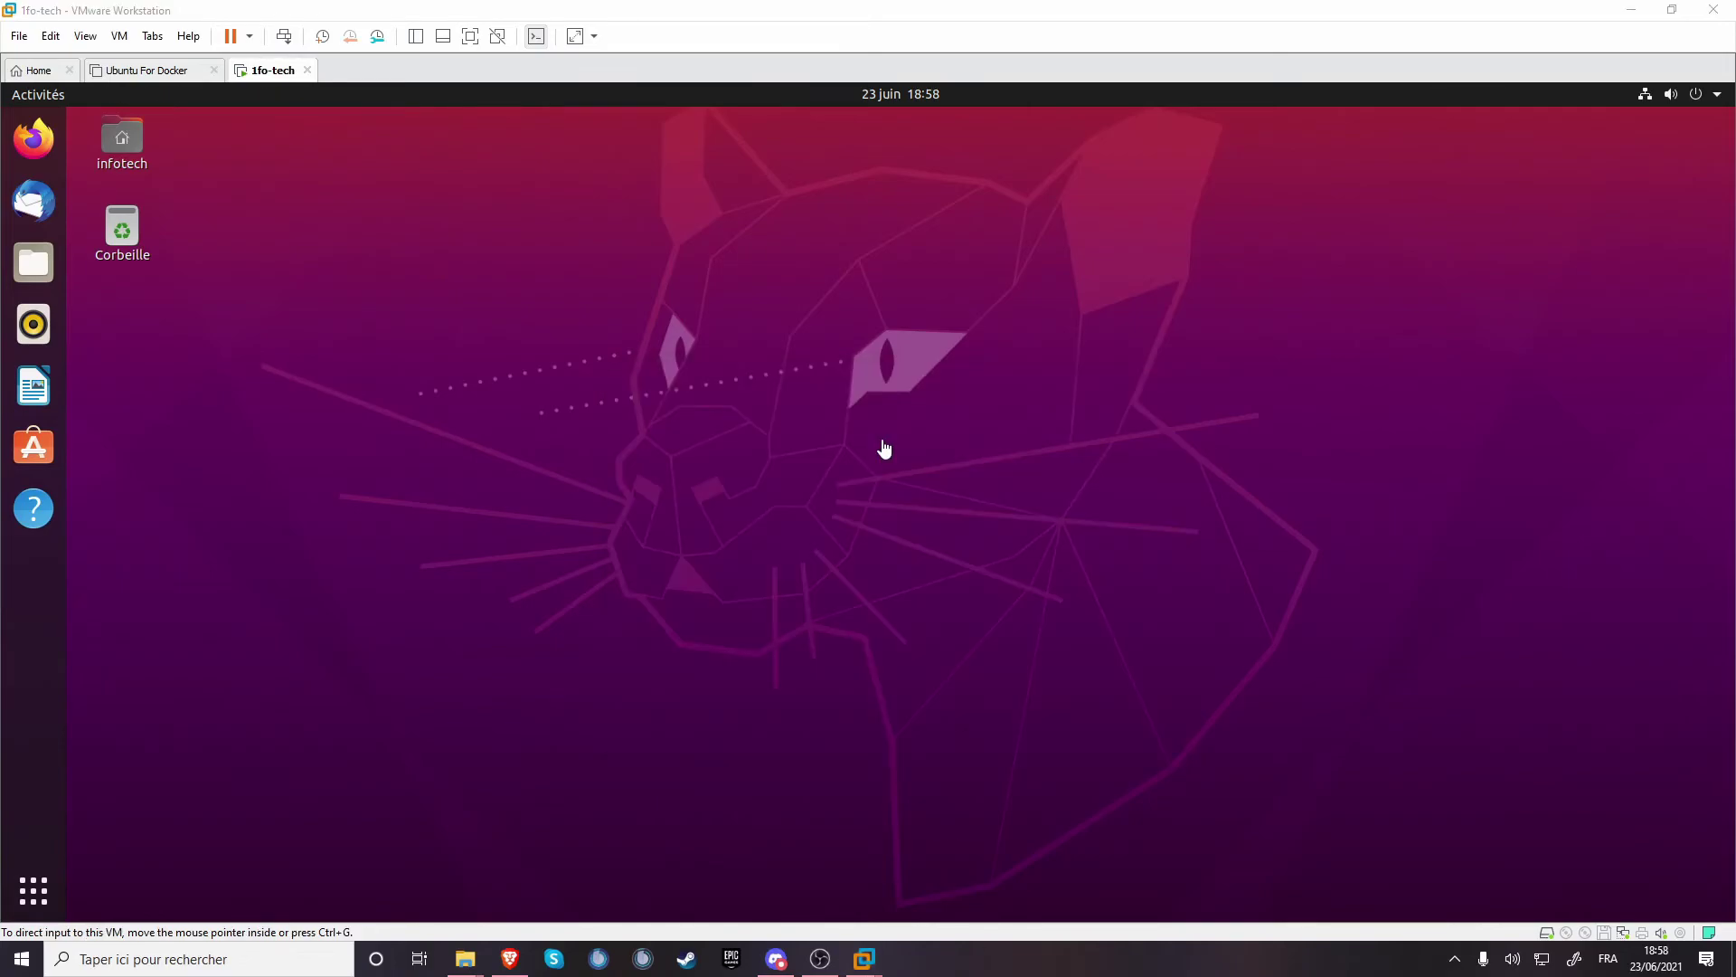
click(884, 446)
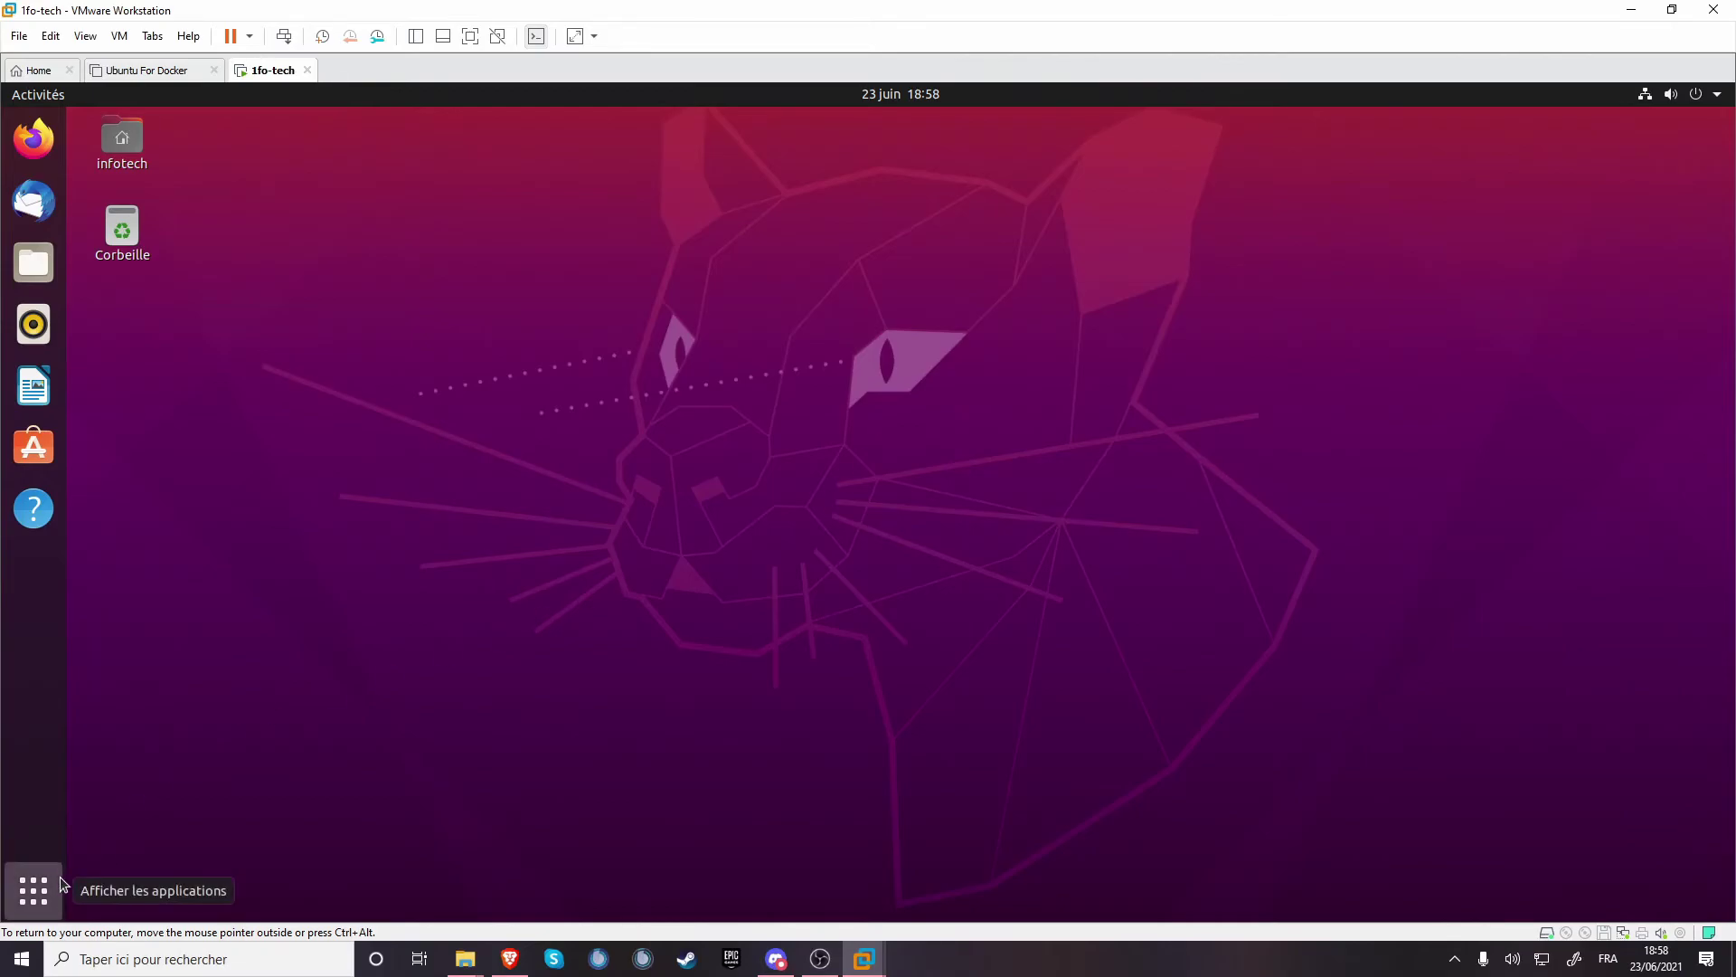
click(33, 890)
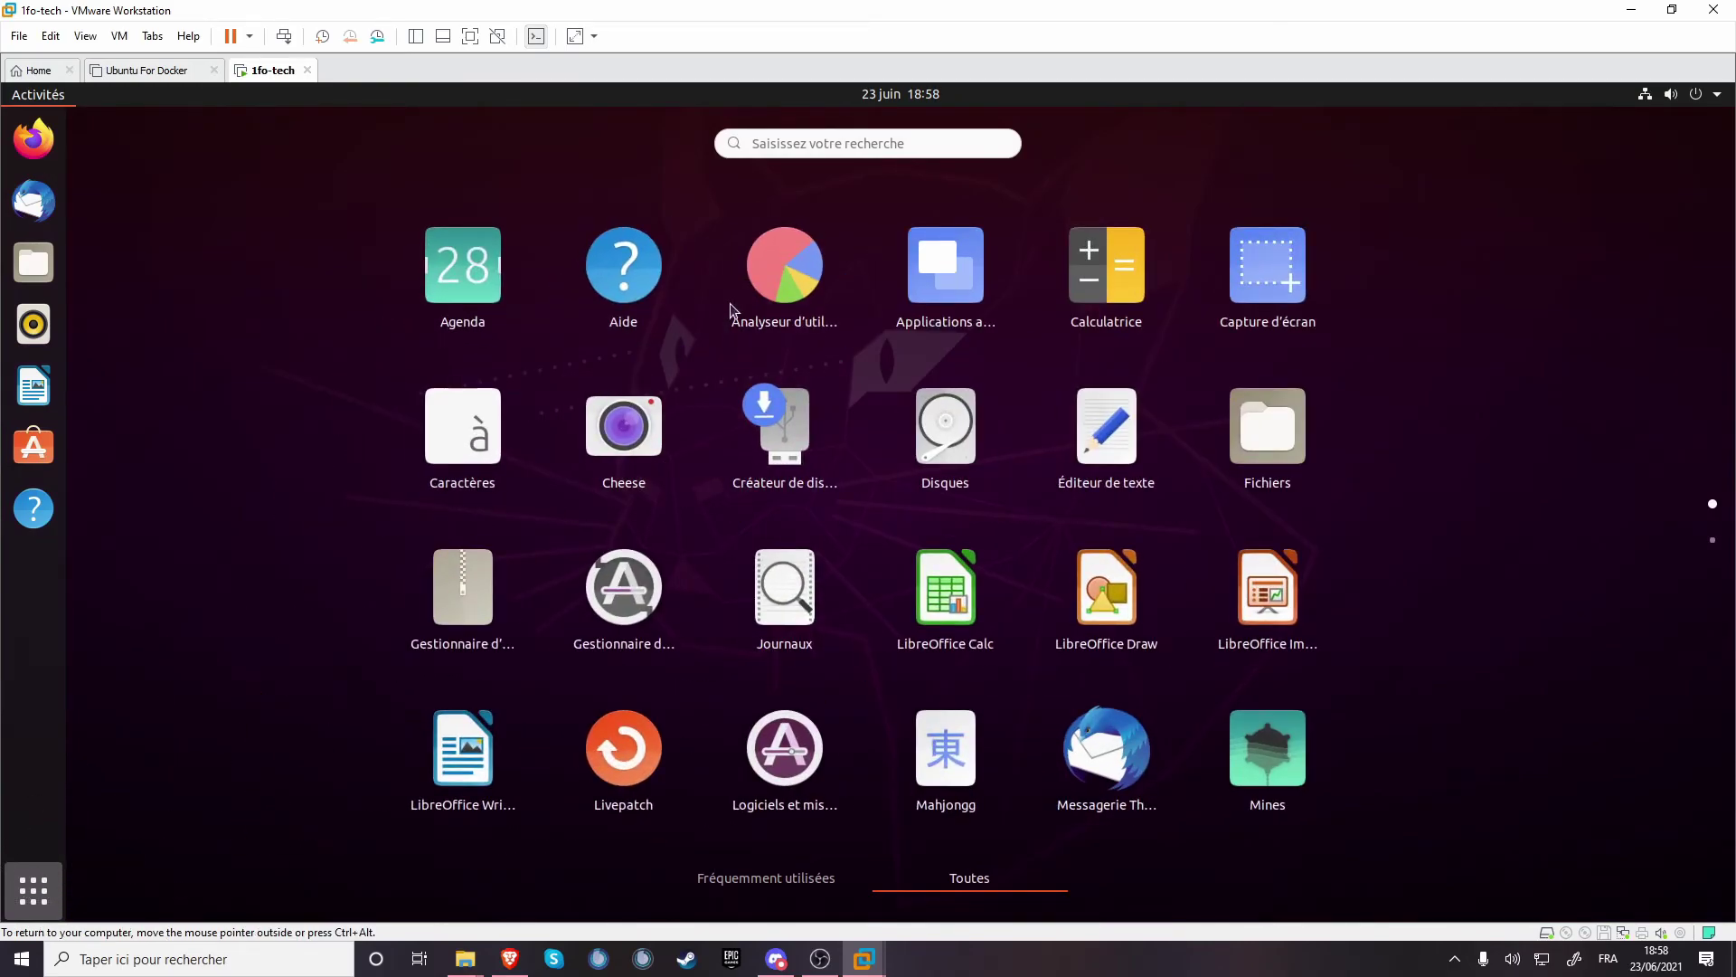
text(cmd)
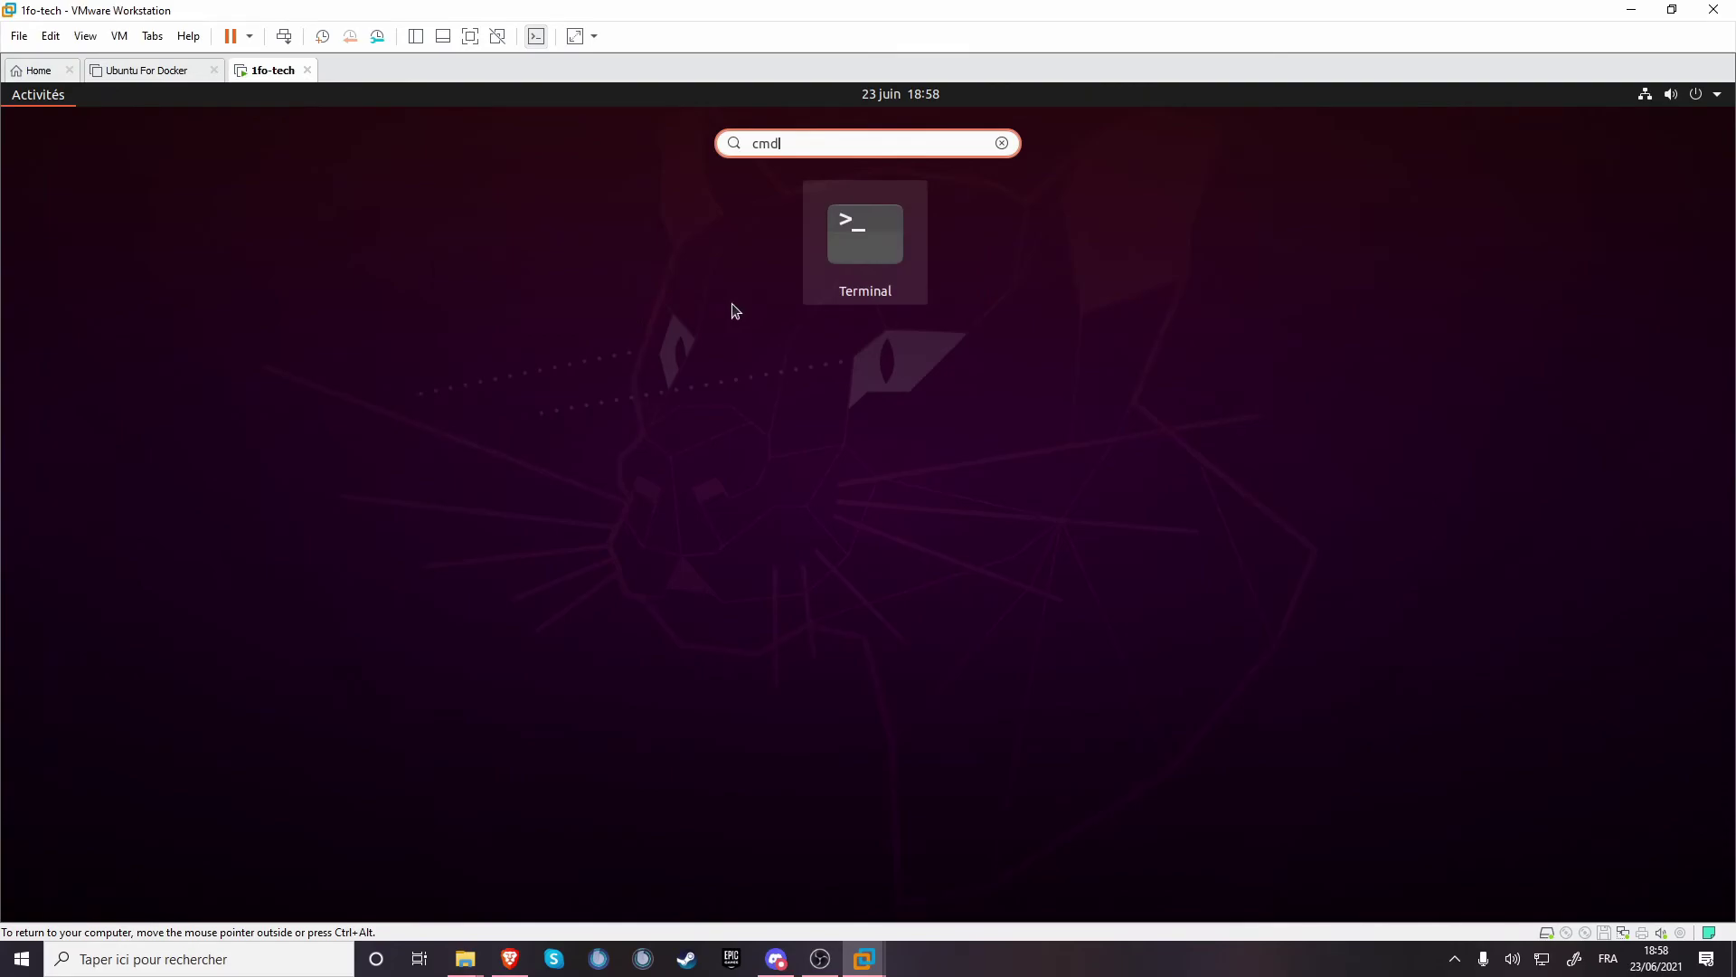
click(876, 231)
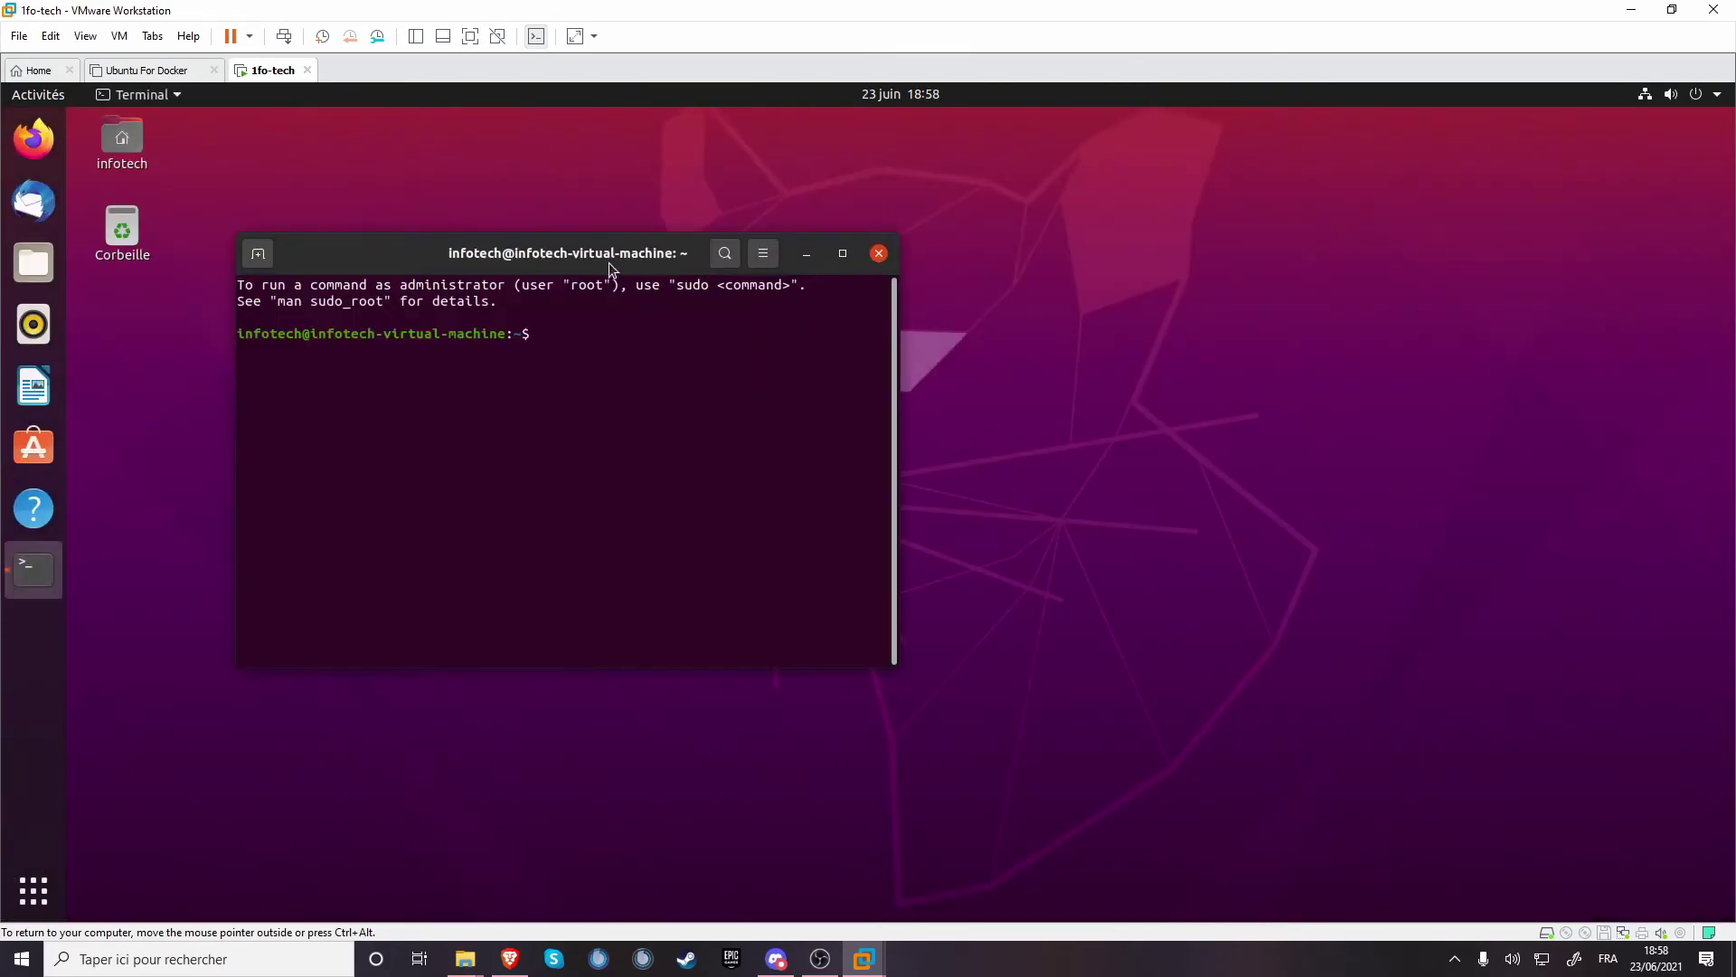
drag(609, 267, 1051, 238)
Step: Refresh the package lists with sudo apt update, entering the account password for sudo
text(sudo )
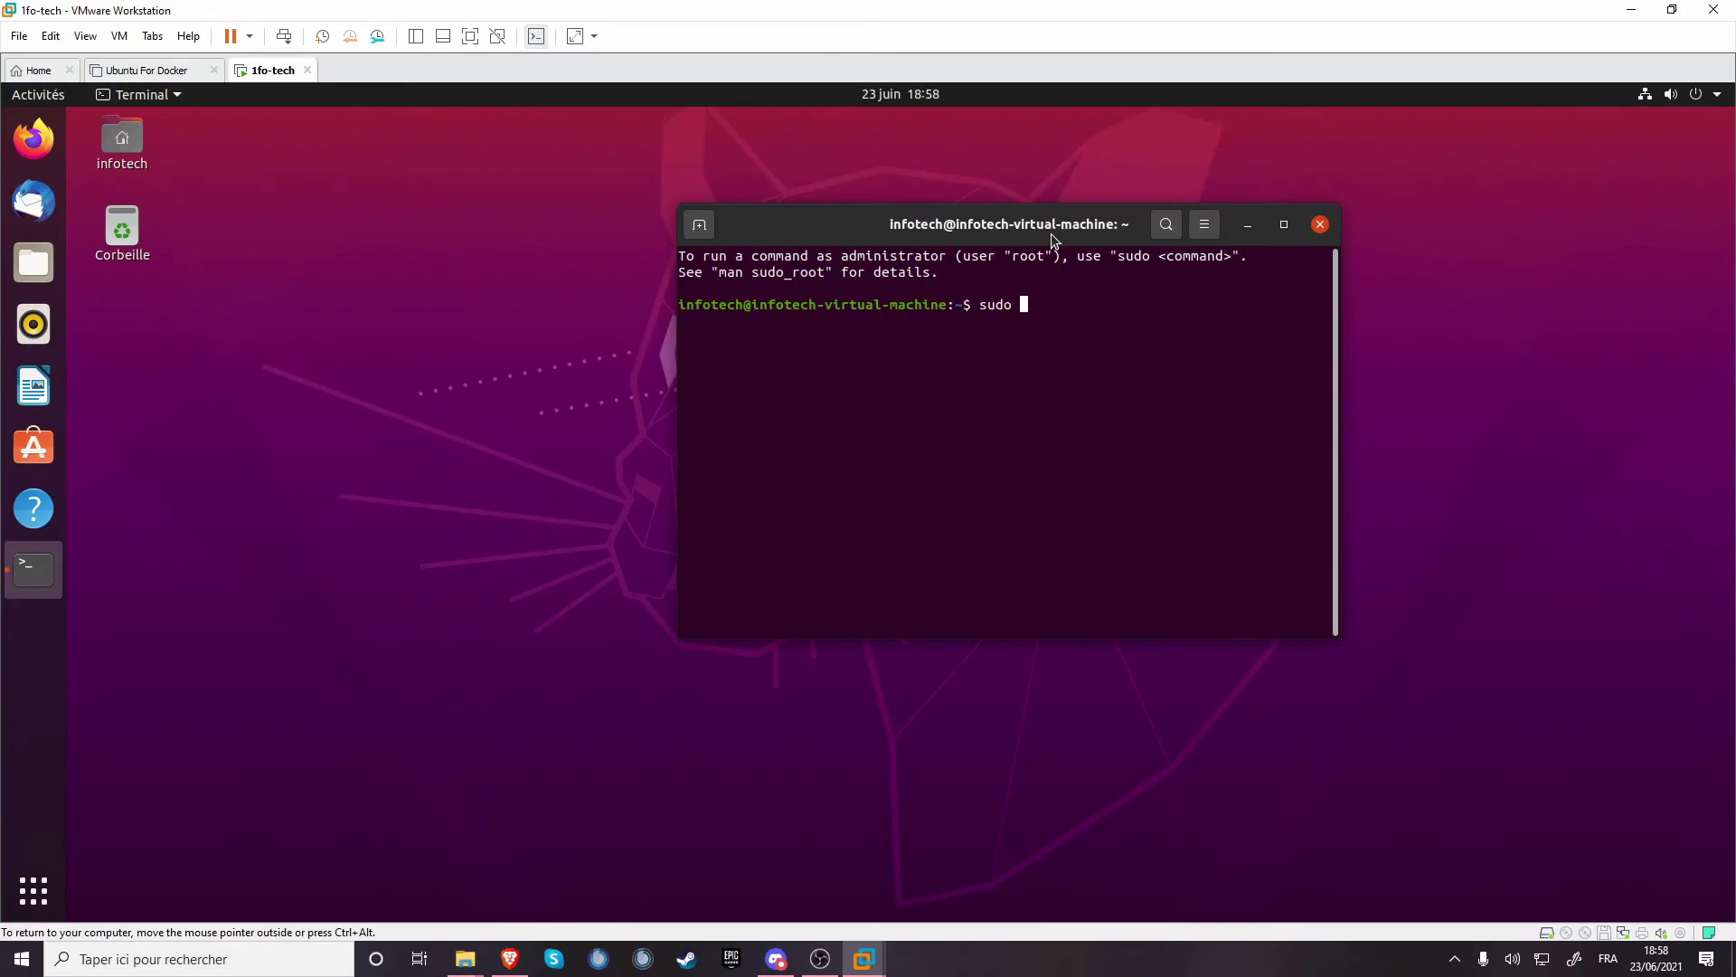
text(apt update)
key(Return)
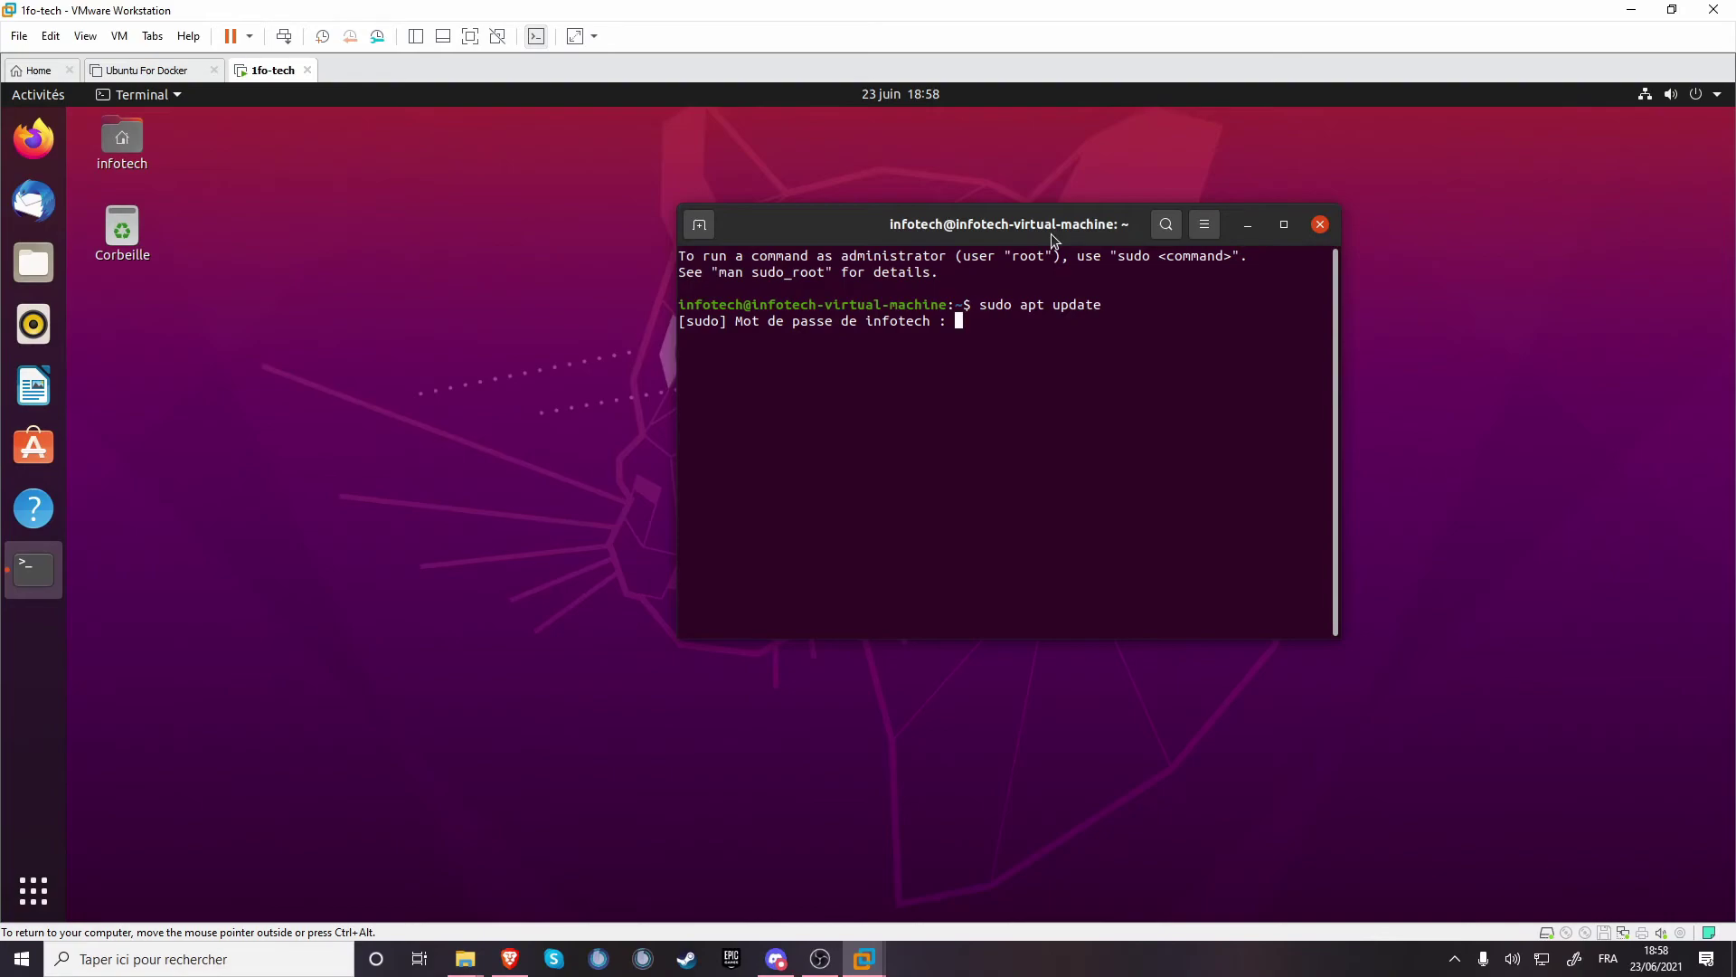
key(Return)
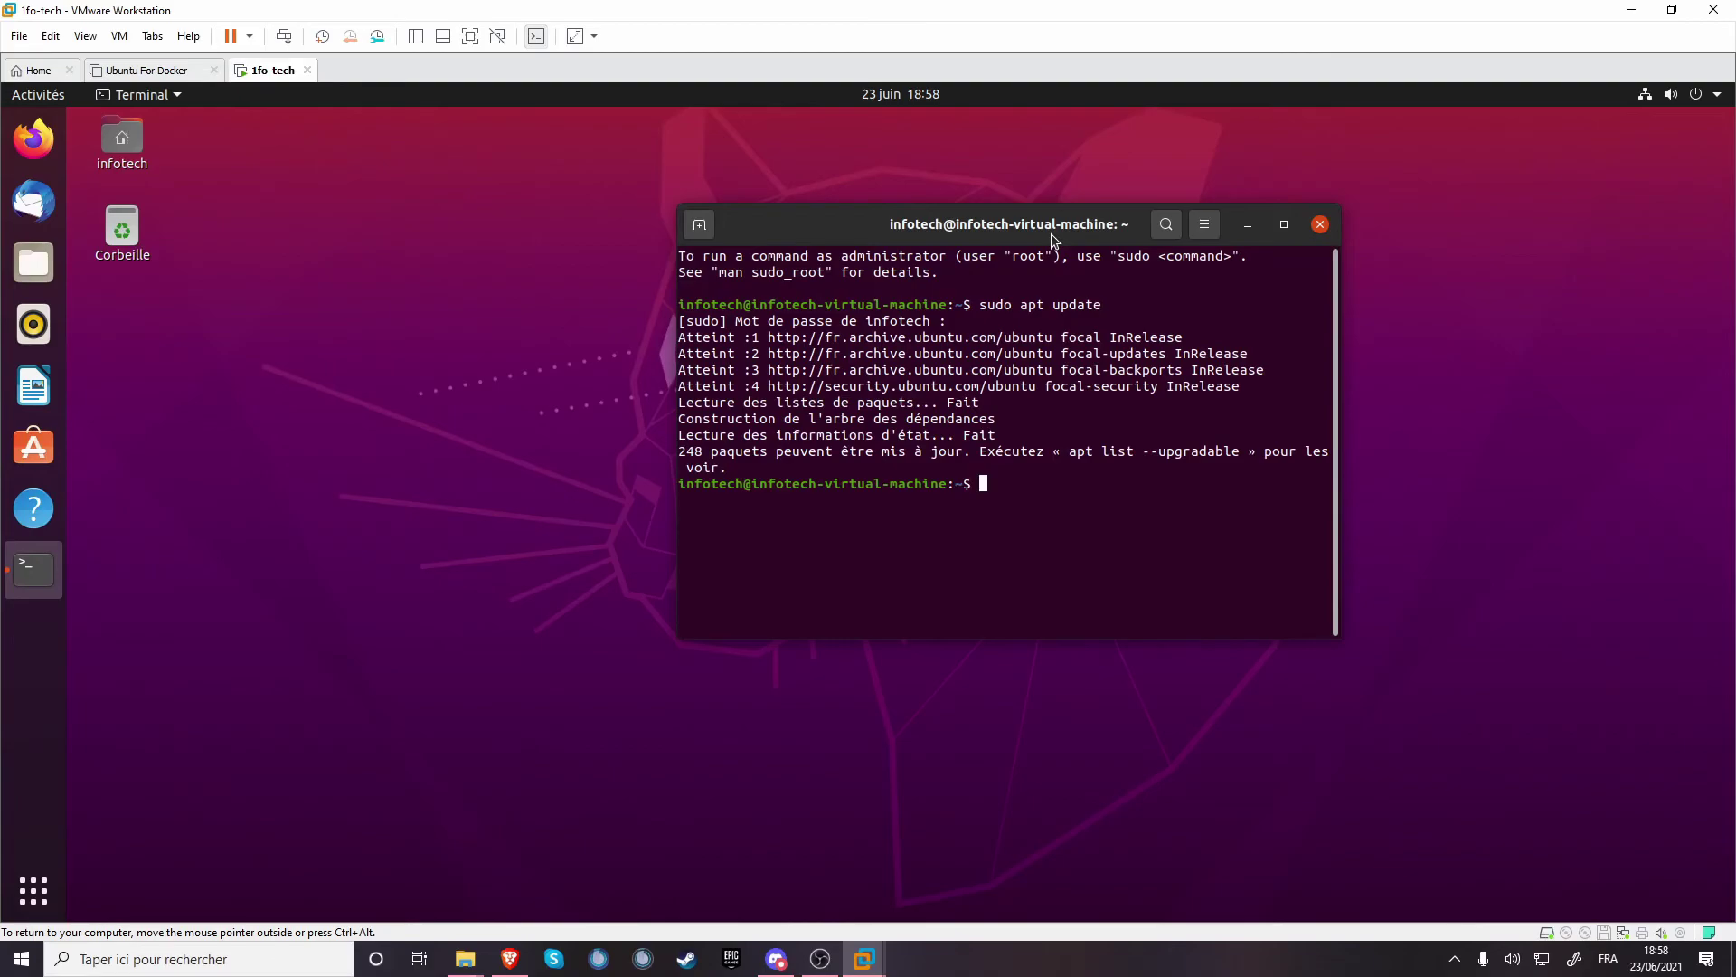
Step: Upgrade the installed packages with sudo apt upgrade and accept the proposed changes
text(sudo apt upgrade)
key(Return)
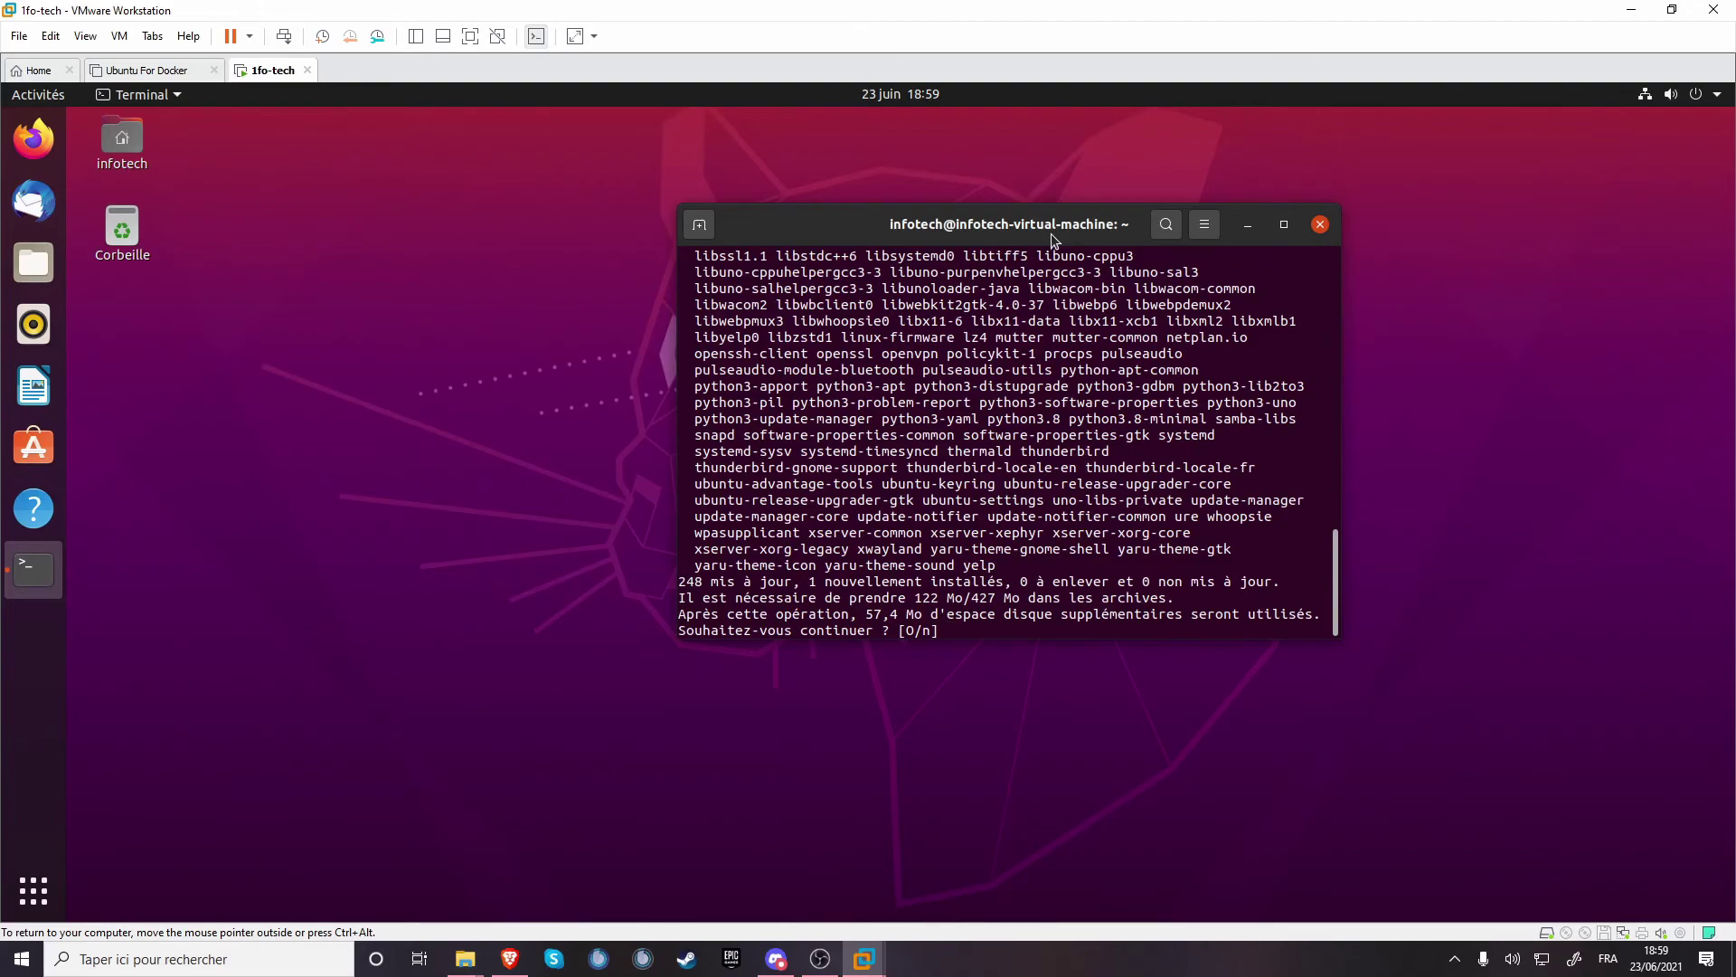
key(Return)
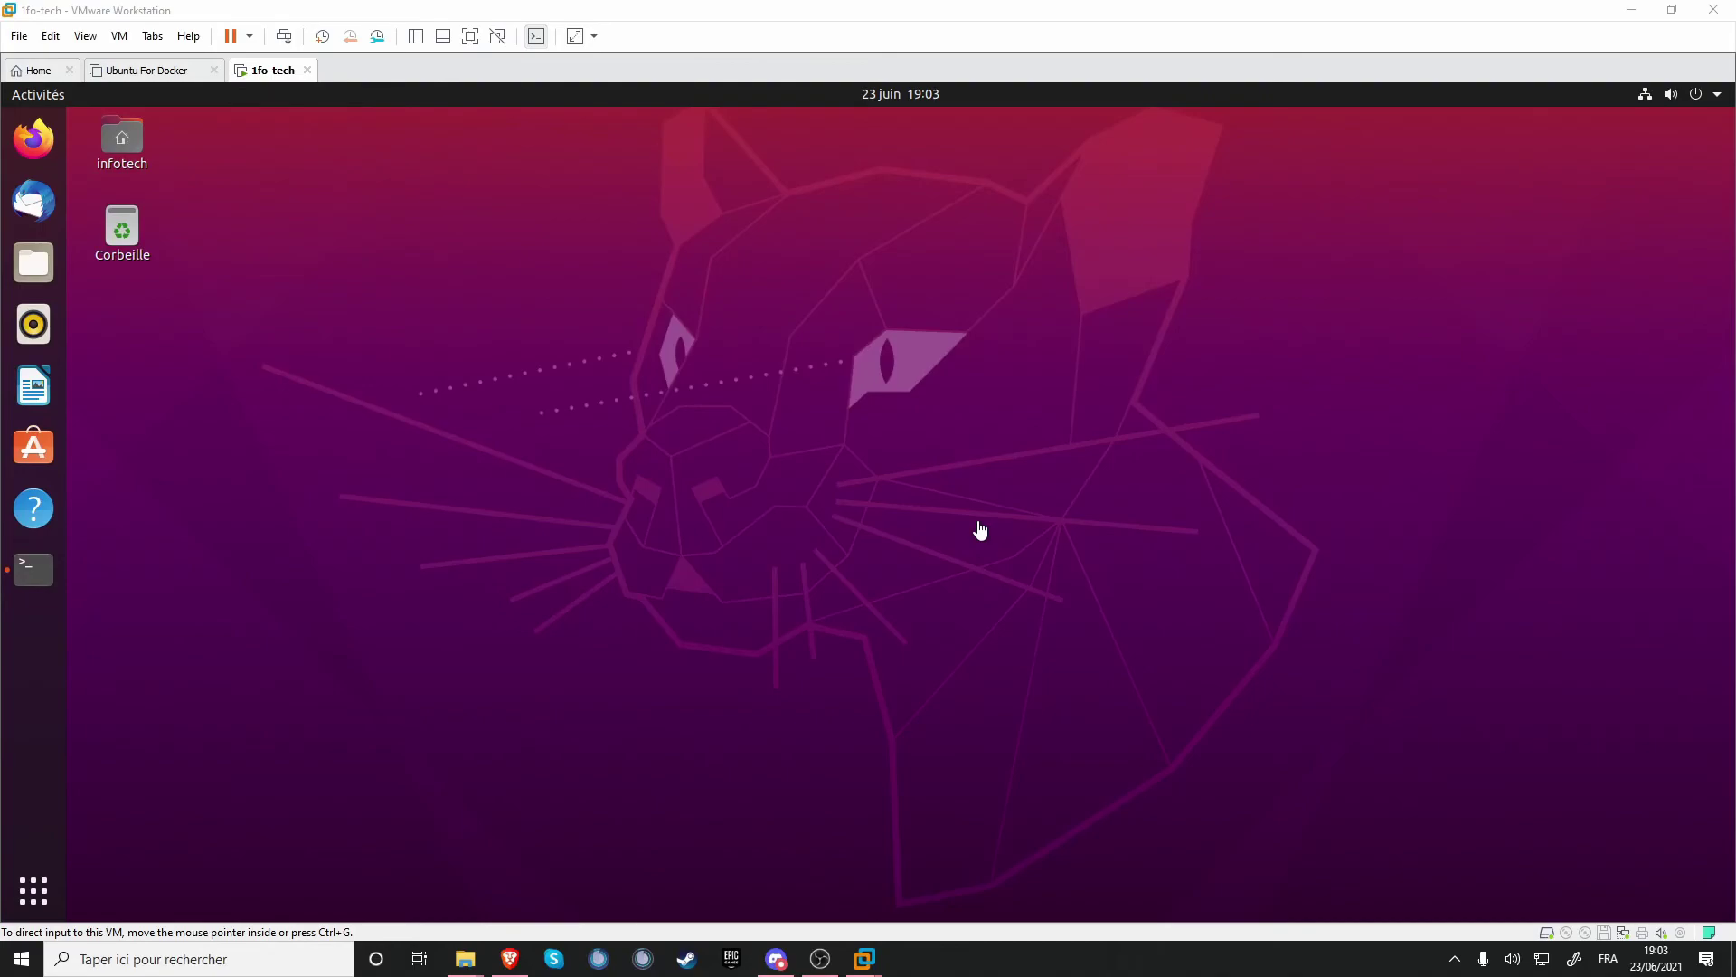
Step: Take a snapshot of the 1fo-tech virtual machine, keeping the name Snapshot 1
click(974, 421)
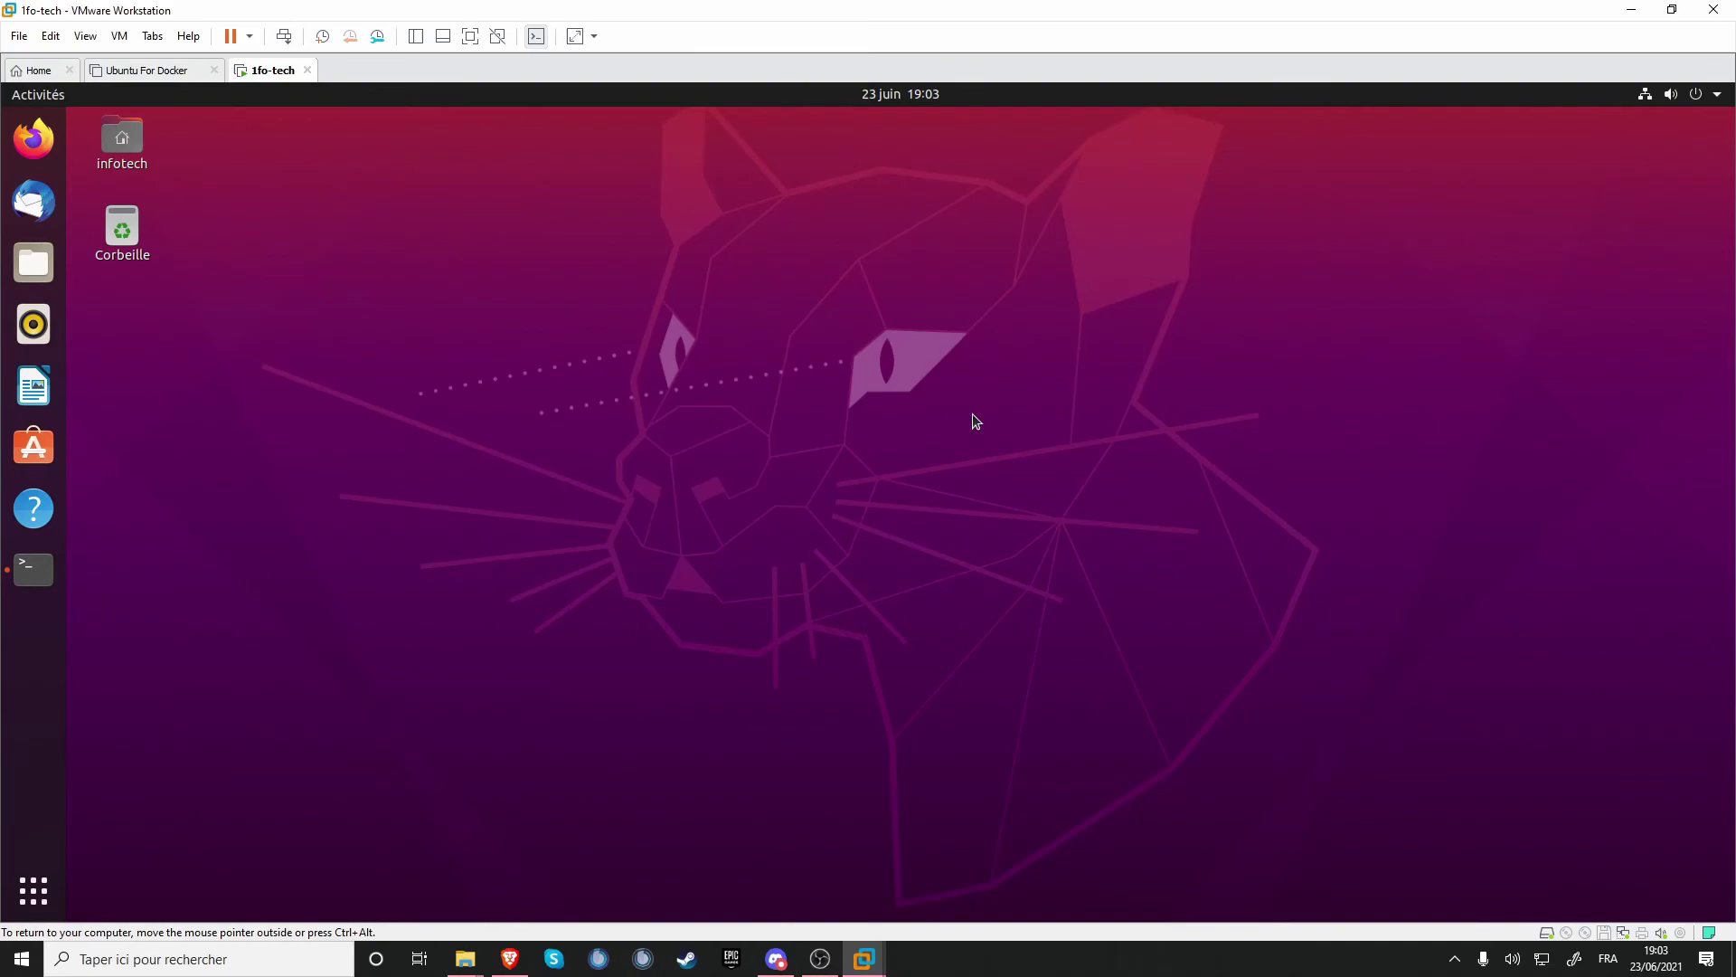
right_click(281, 70)
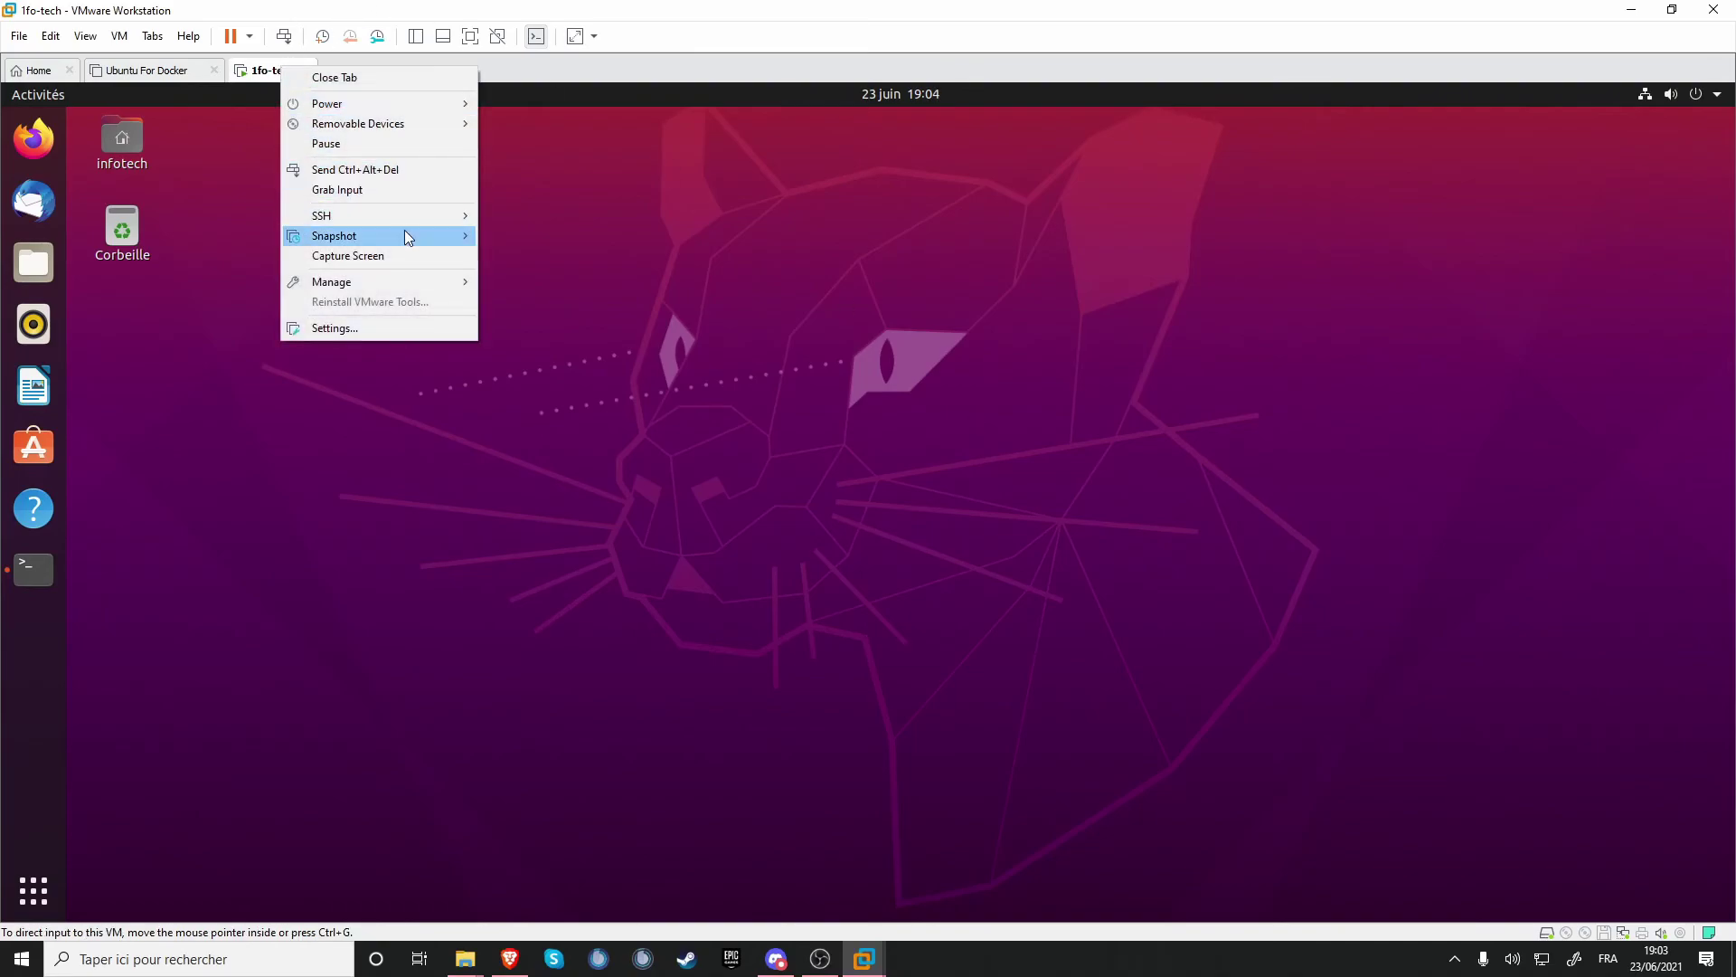
mouse_move(404, 237)
click(520, 234)
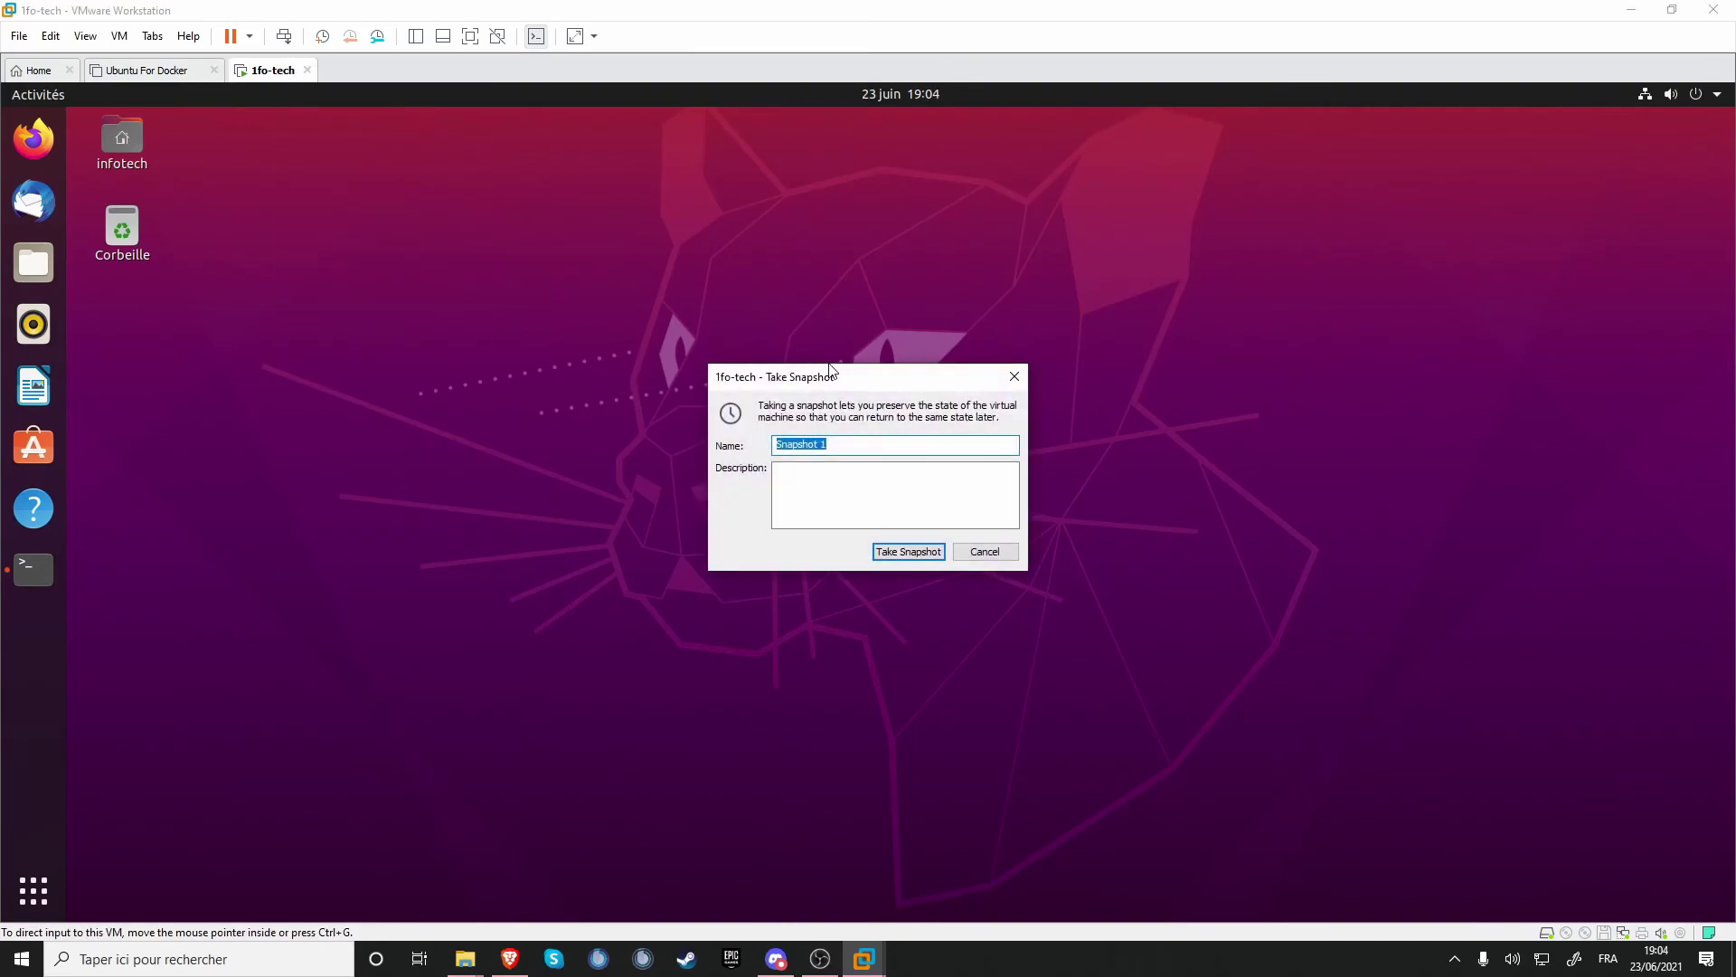
drag(829, 385, 848, 354)
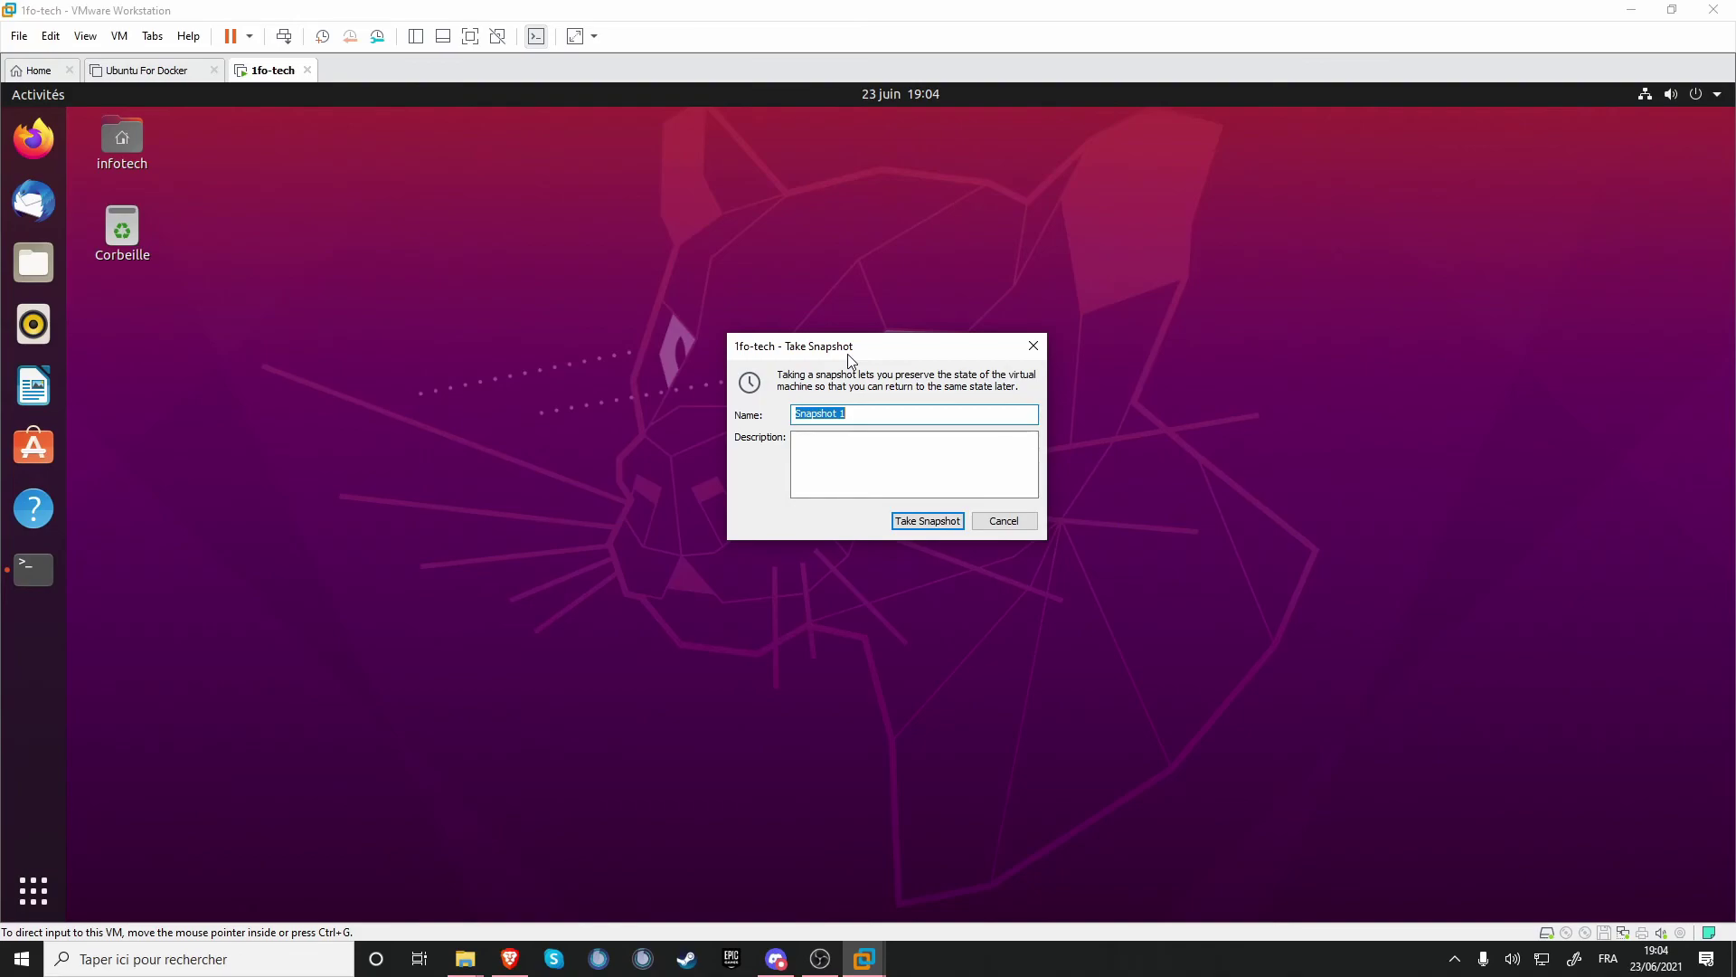
key(Return)
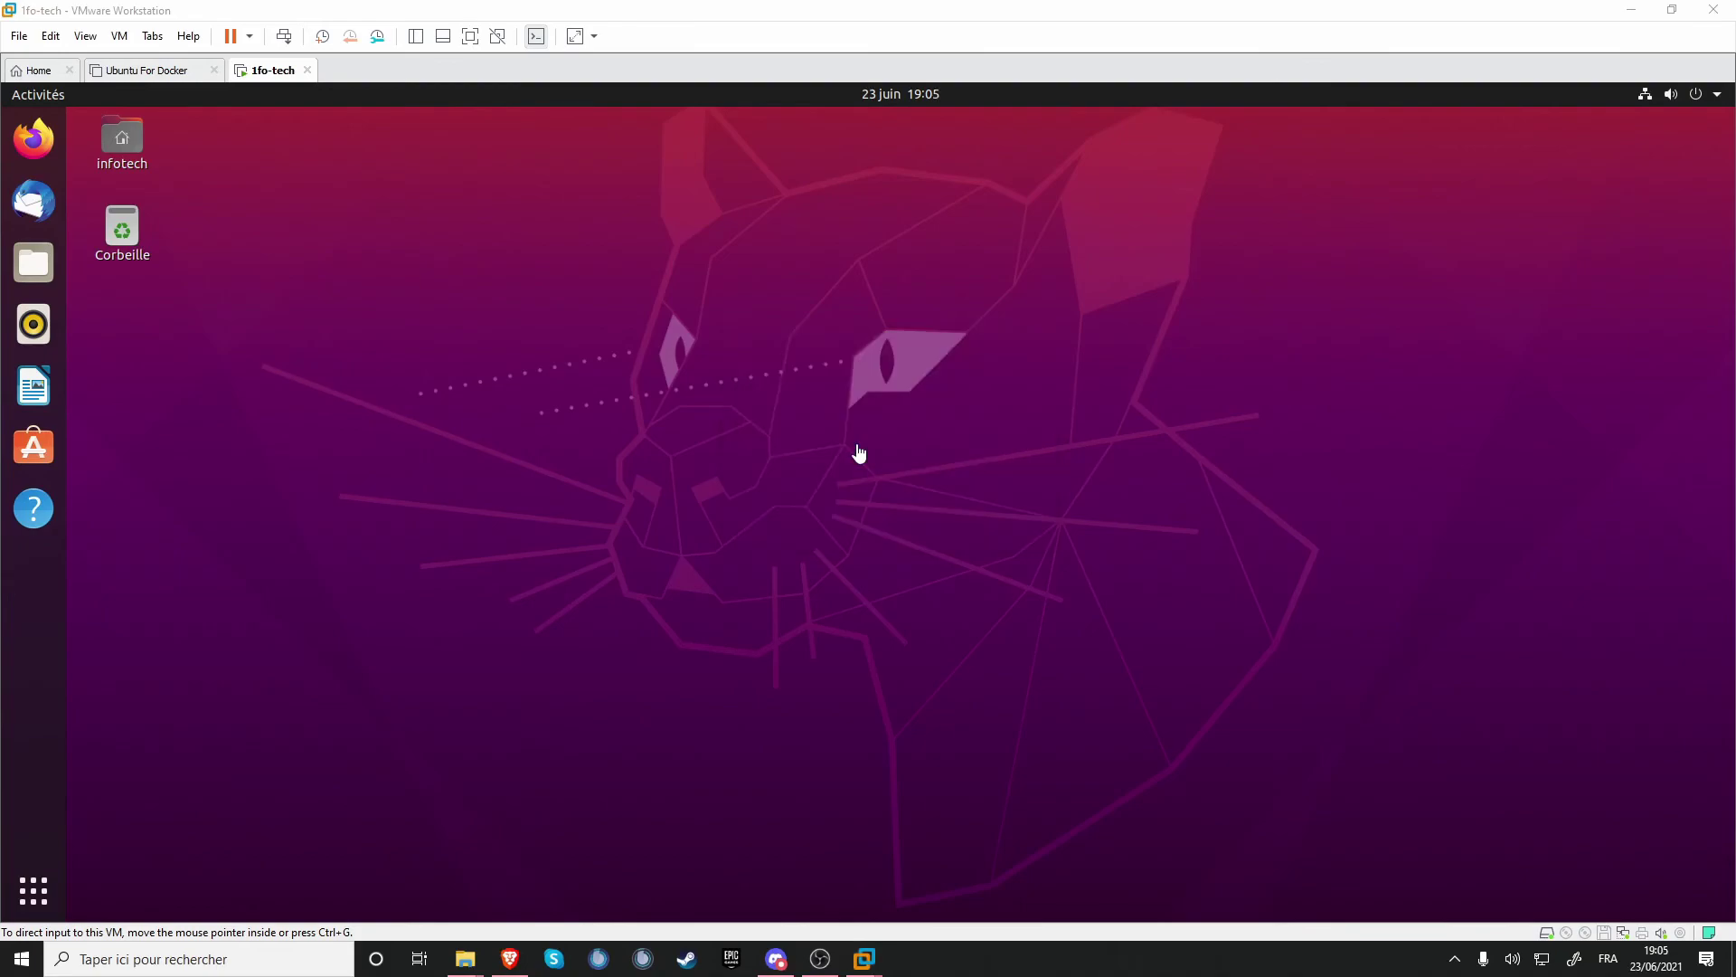
Step: Examine Ubuntu's own shutdown and session options, leaving the session running
click(859, 452)
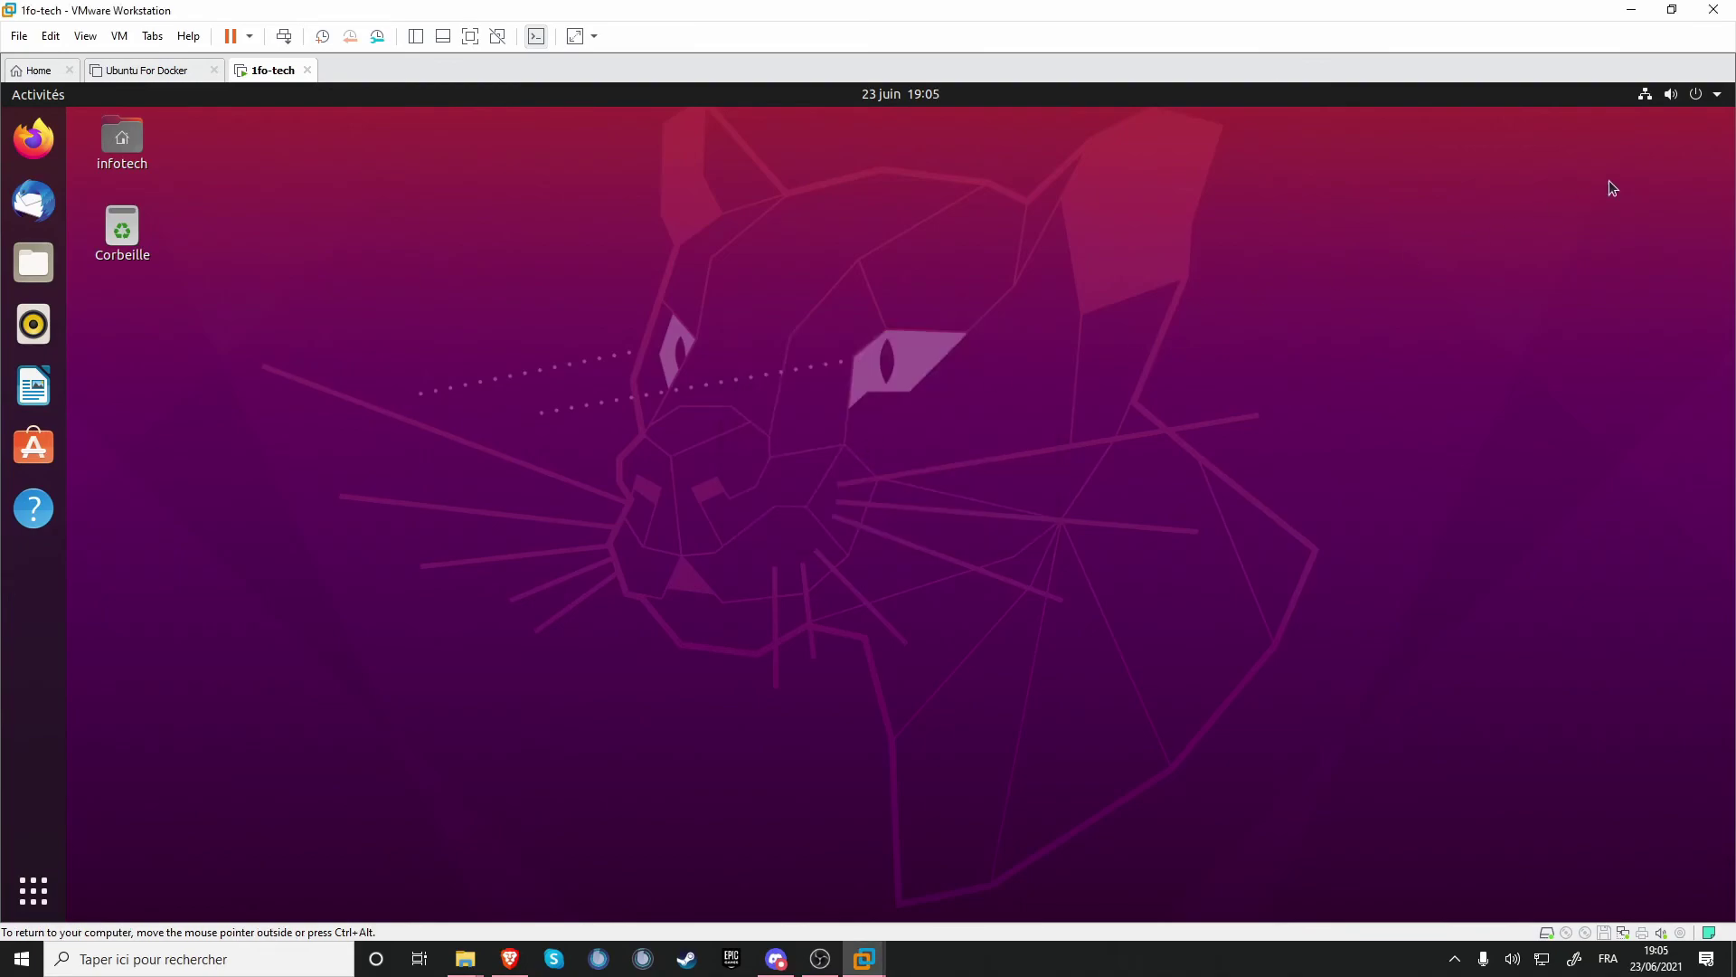
click(1721, 96)
click(1578, 286)
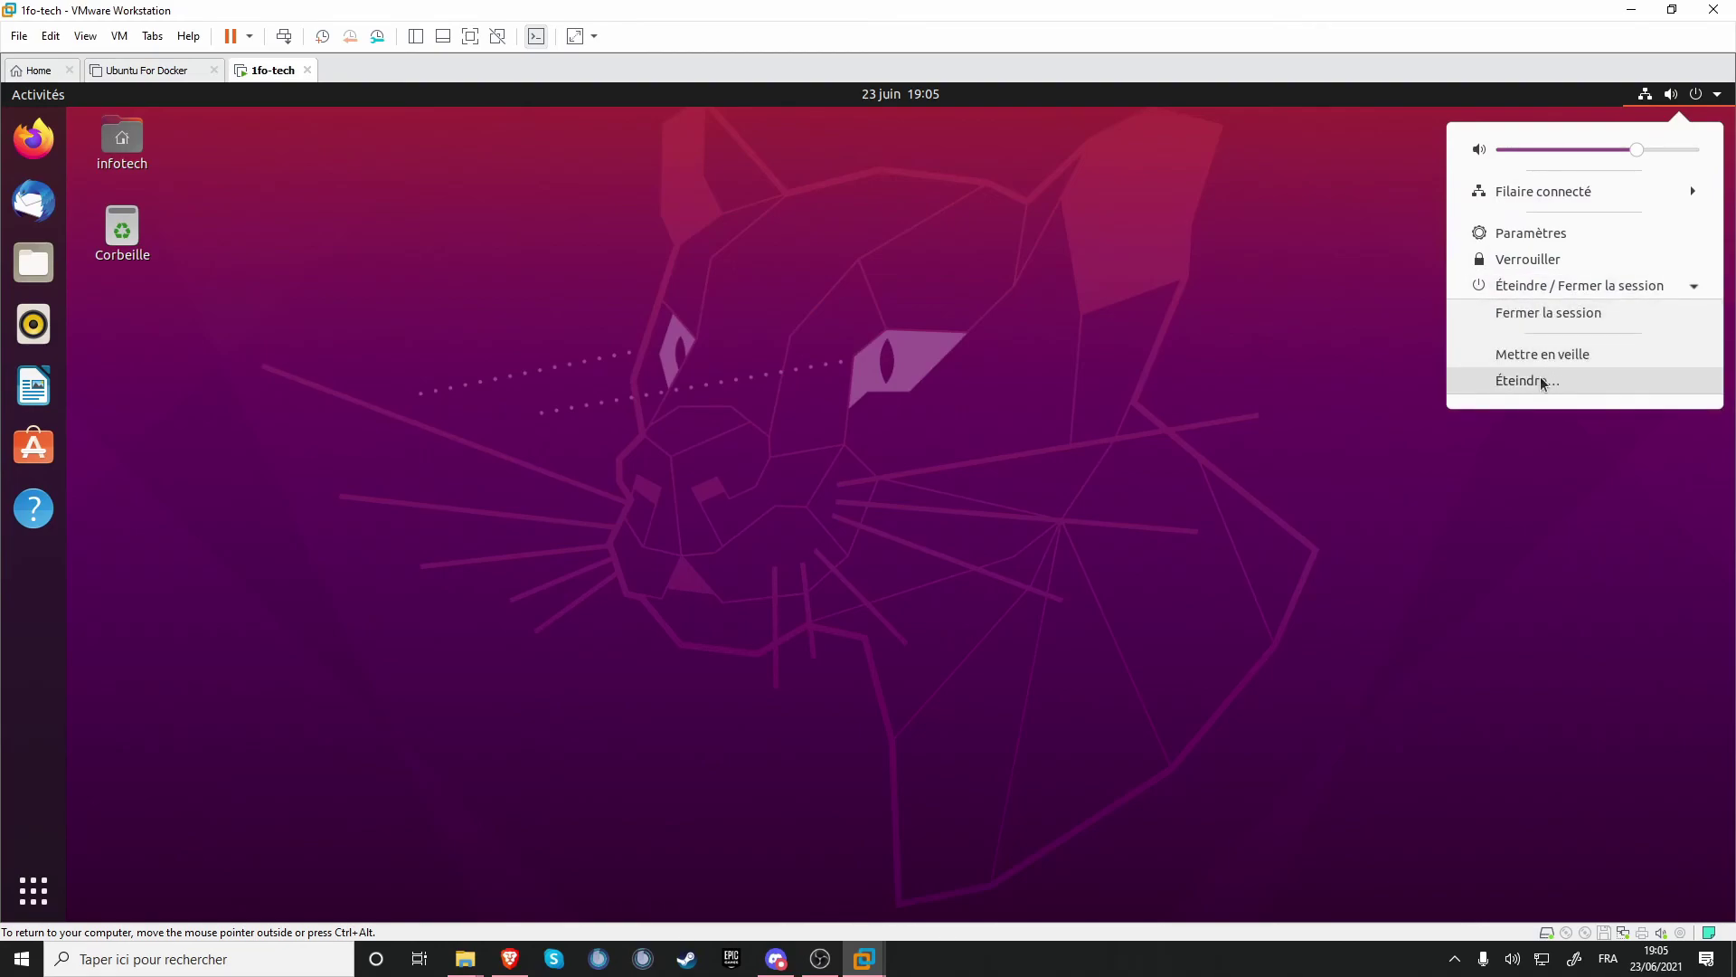
click(479, 193)
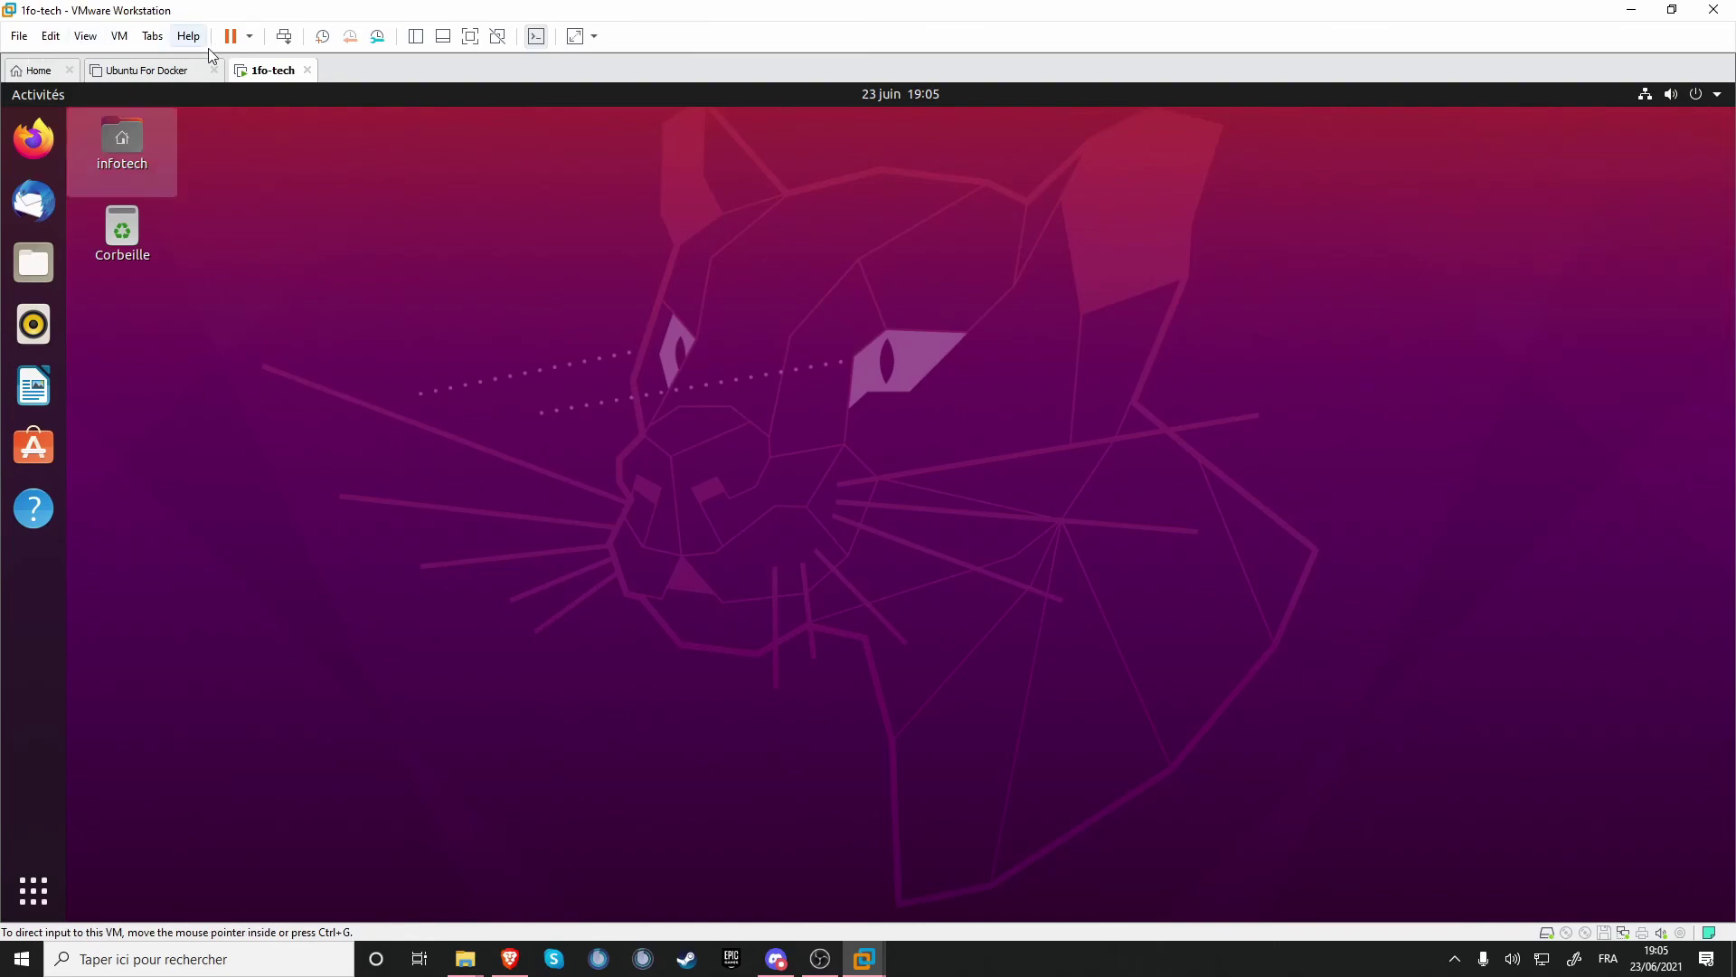
Step: Look over VMware's guest power options and try to power off the 1fo-tech virtual machine
click(251, 36)
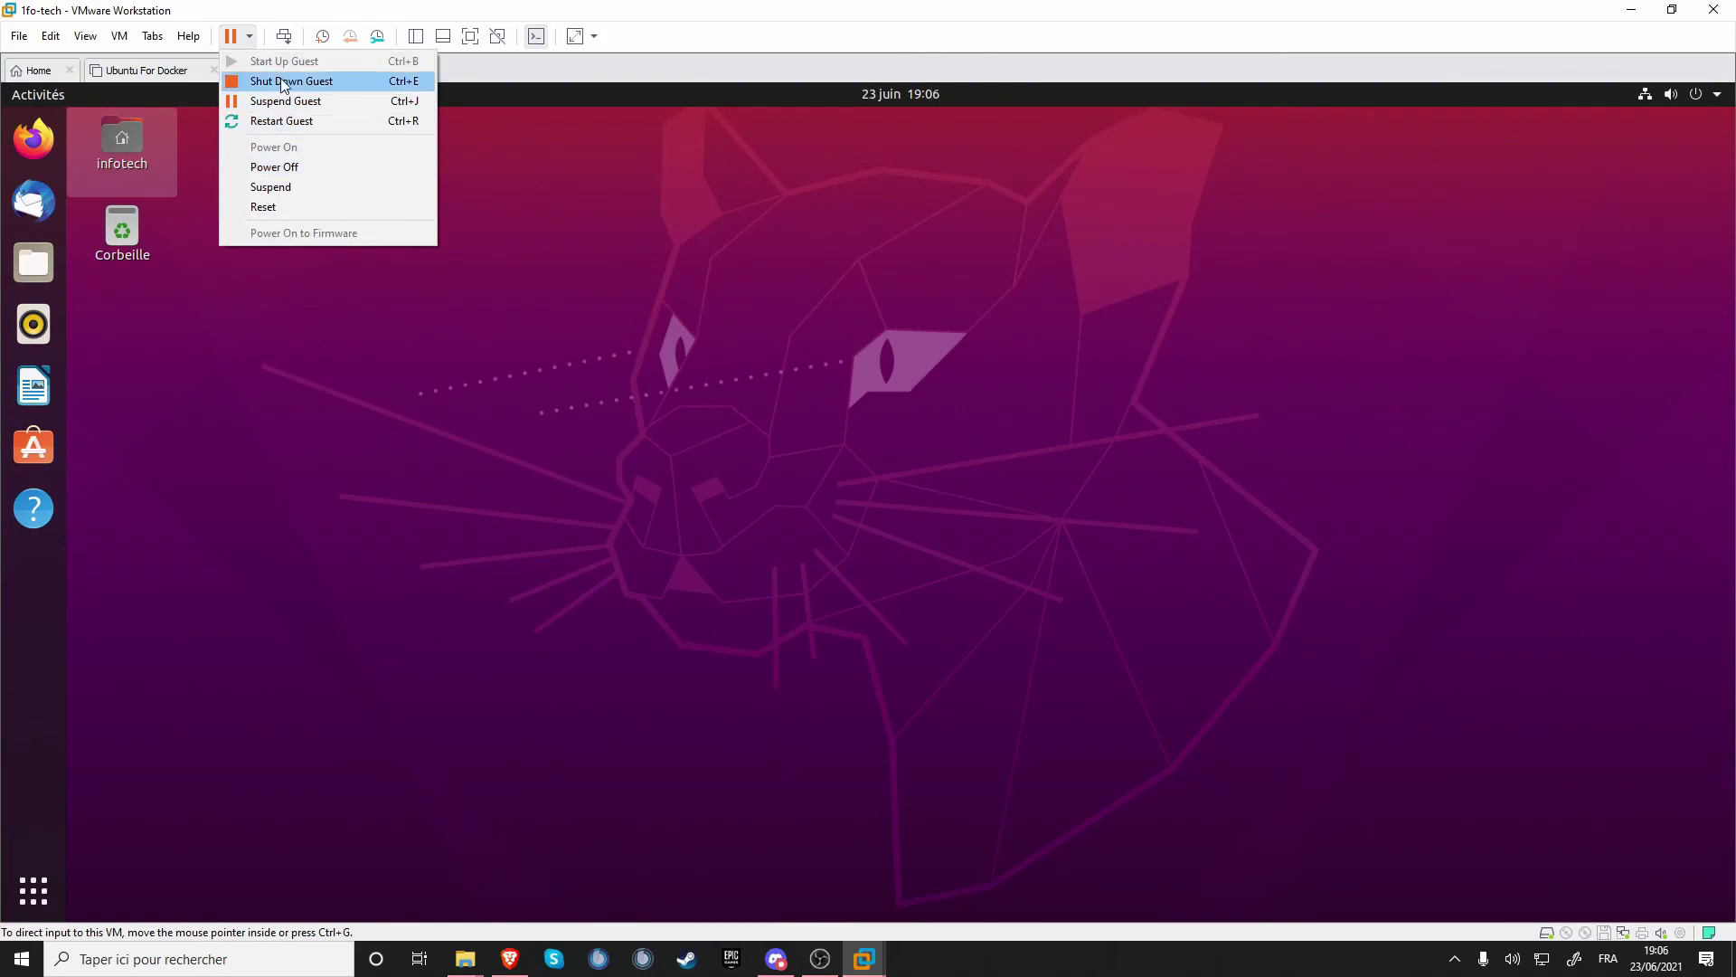
click(250, 44)
click(243, 40)
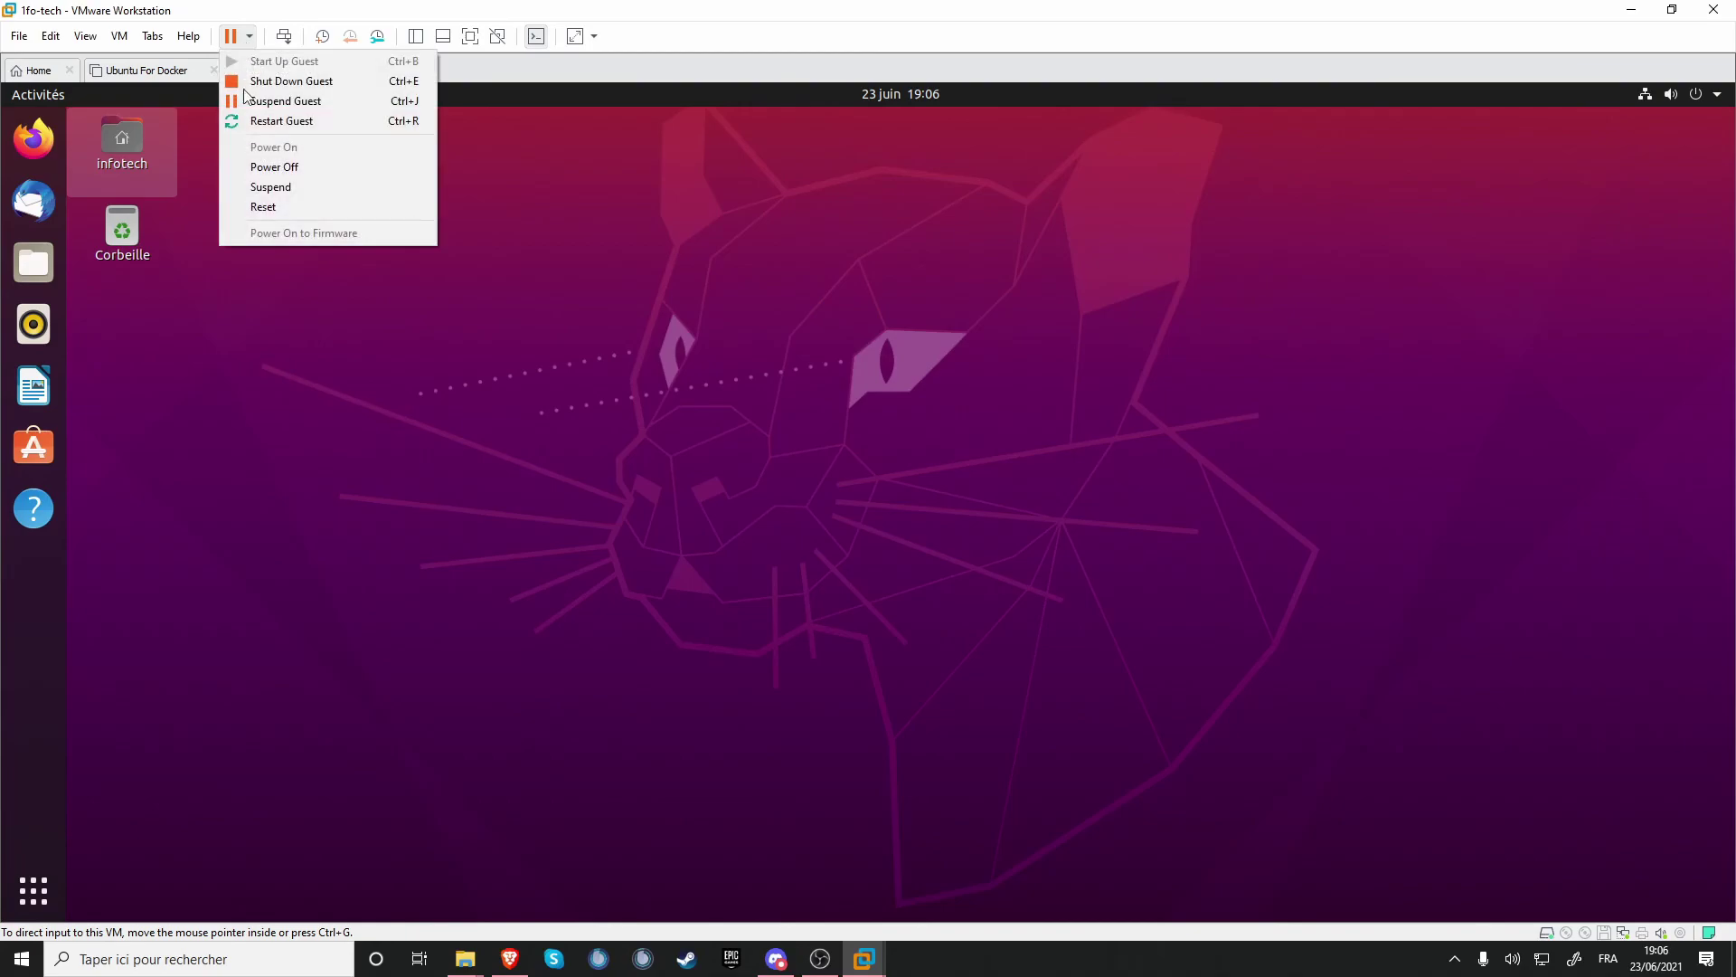
click(285, 171)
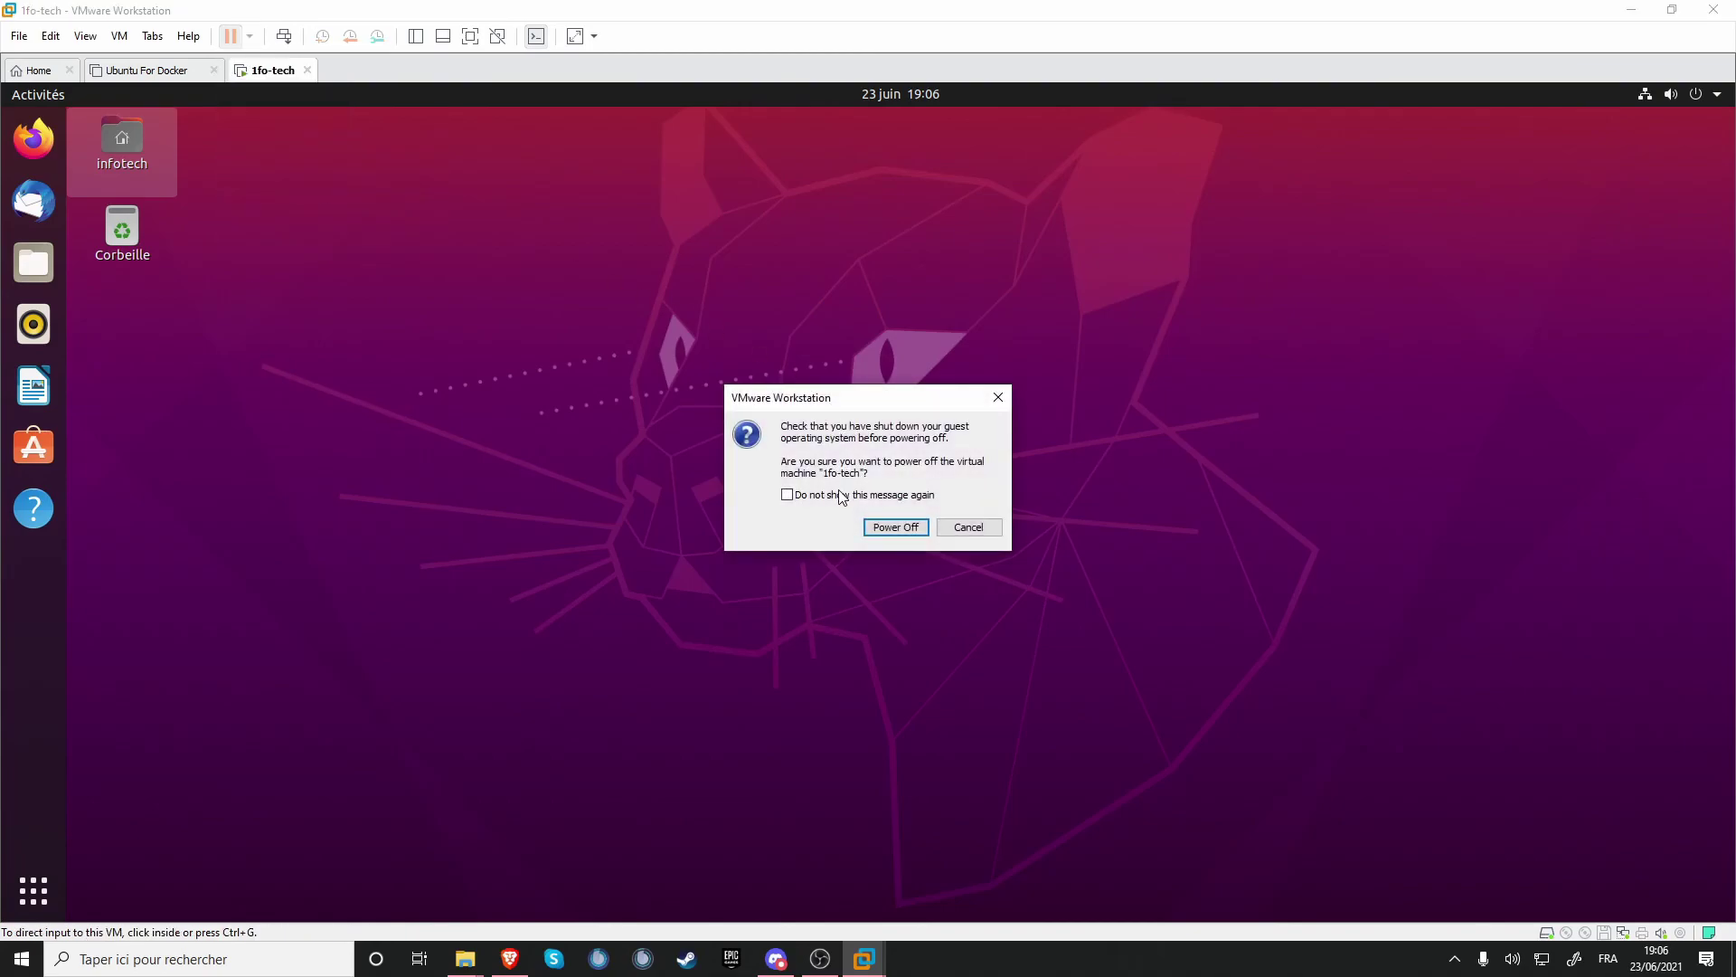
click(871, 532)
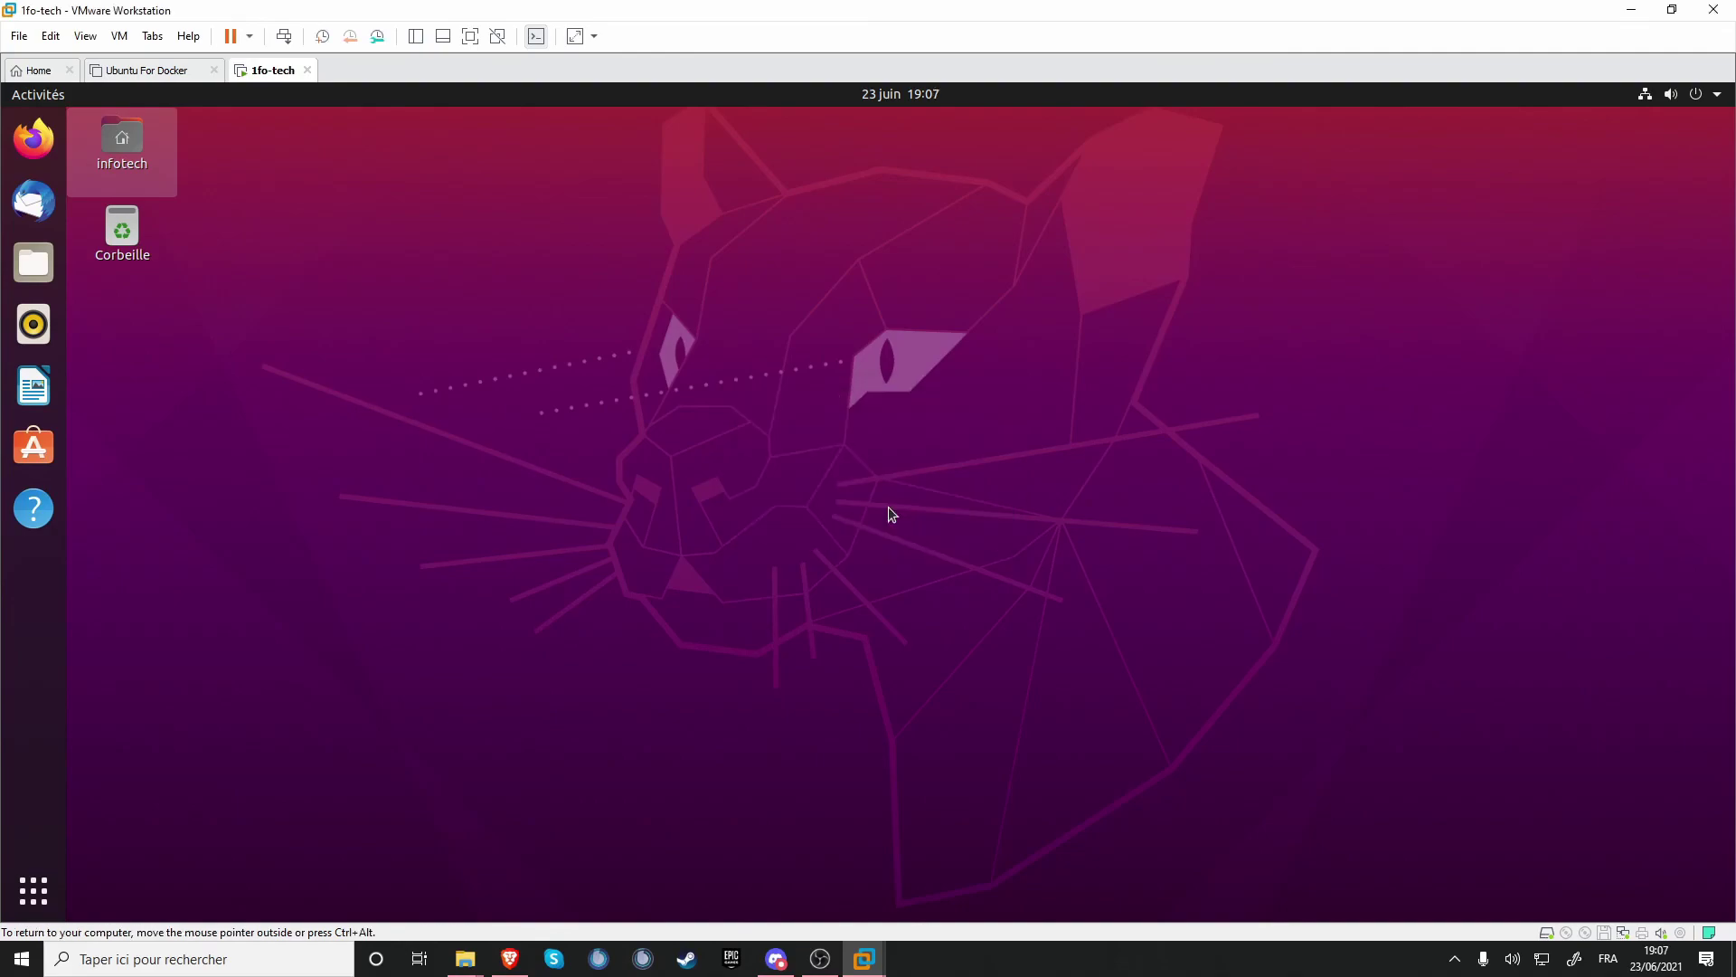